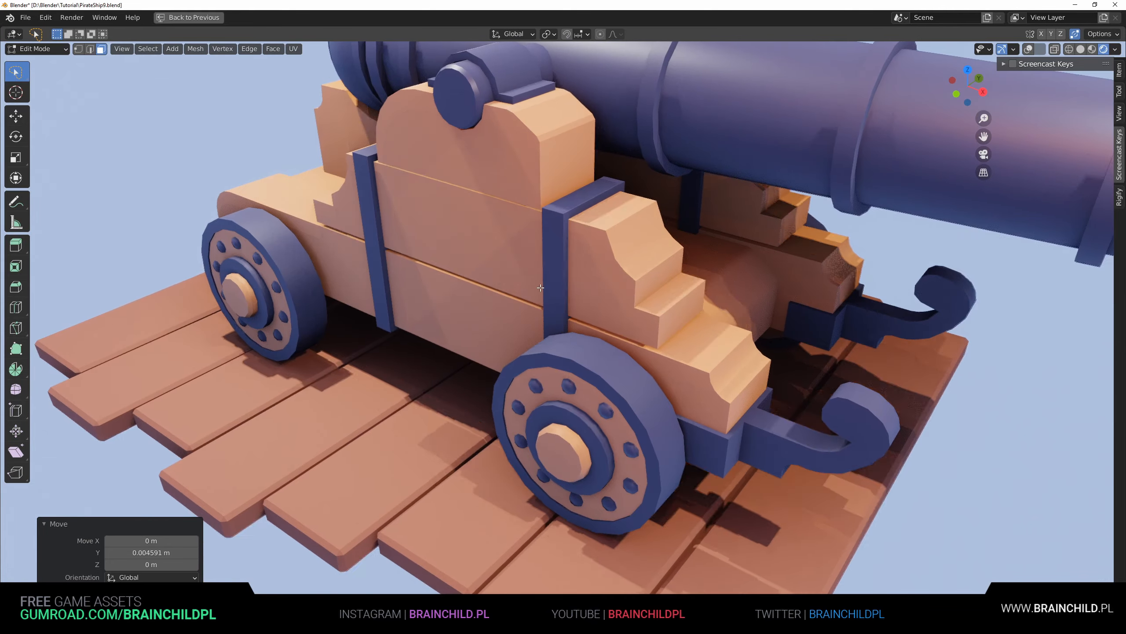
Step: Examine the cannon carriage from several sides, including its stepped wooden cheeks, metal straps and riveted wheels
scroll(621, 381, "up", 1)
middle_click_drag(719, 426, 605, 345, "shift")
scroll(606, 345, "up", 3)
scroll(596, 383, "up", 2)
scroll(596, 383, "down", 2)
middle_click_drag(596, 383, 592, 387)
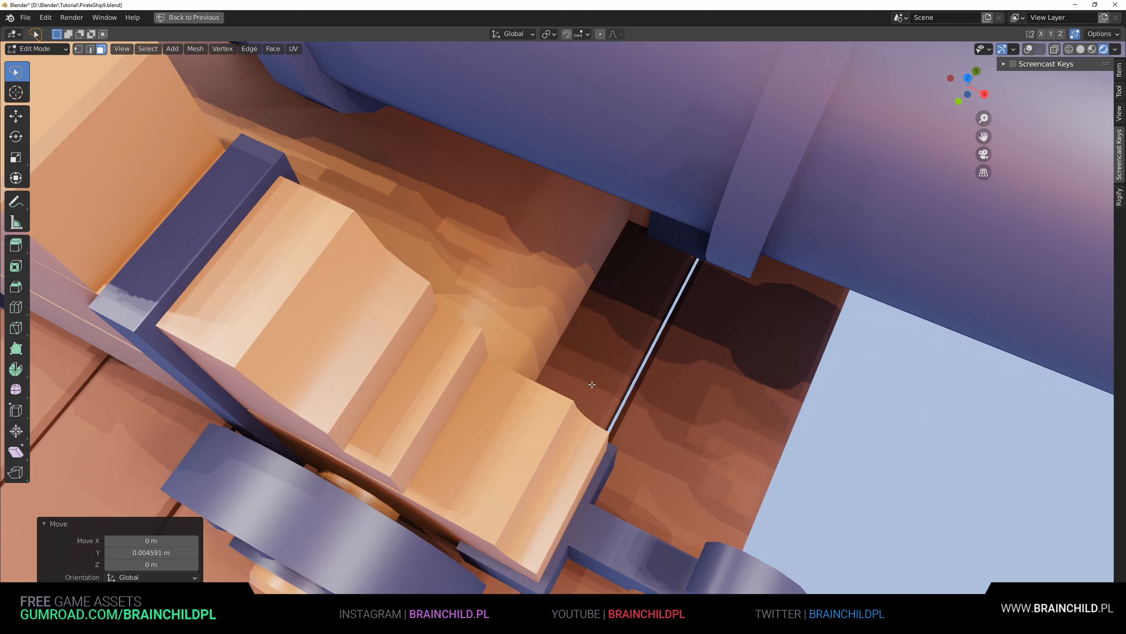
scroll(592, 385, "down", 5)
middle_click_drag(546, 266, 573, 248)
middle_click_drag(573, 247, 603, 272)
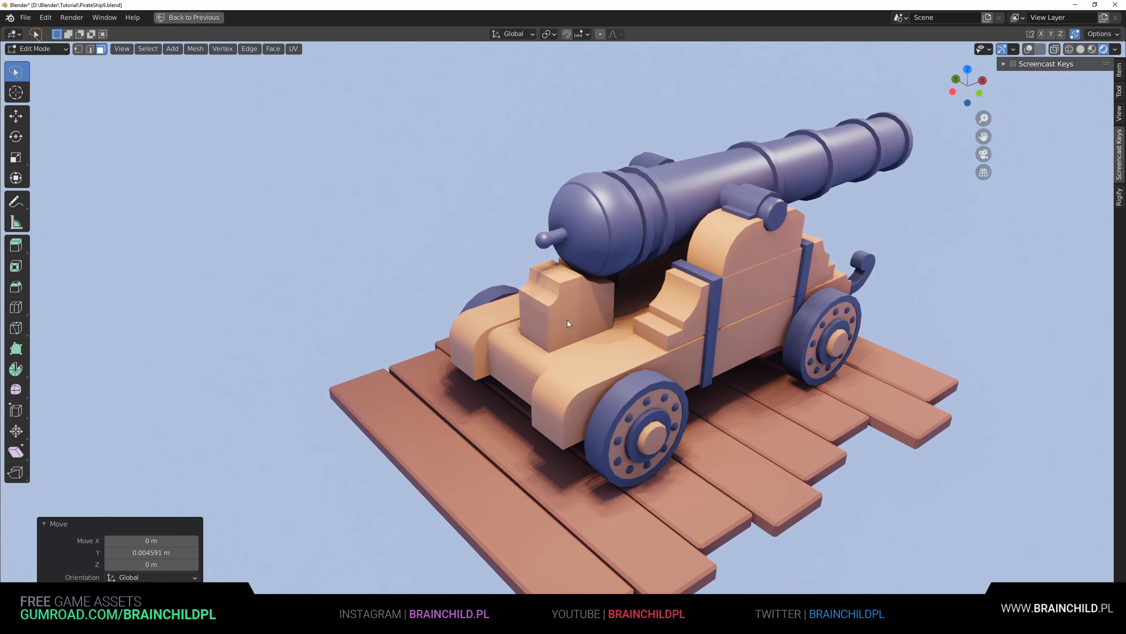
key("Tab")
scroll(605, 302, "up", 5)
key("Tab")
key("Tab")
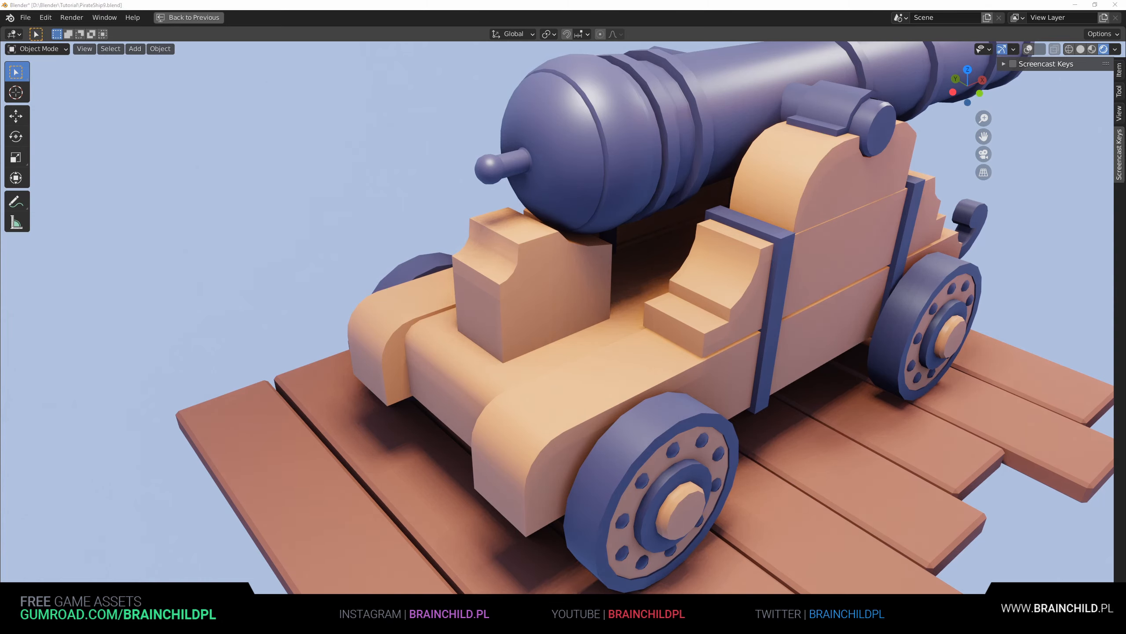
middle_click_drag(794, 258, 675, 262)
key("Tab")
middle_click_drag(528, 247, 544, 250)
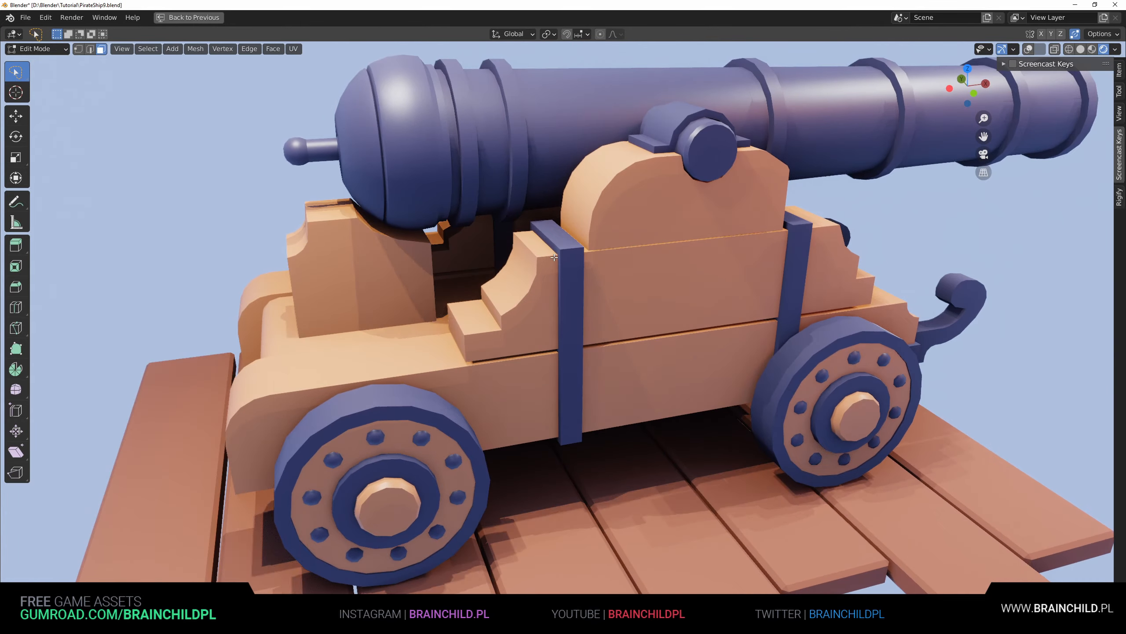
scroll(604, 279, "up", 3)
scroll(488, 330, "down", 3)
key("Tab")
key("Tab")
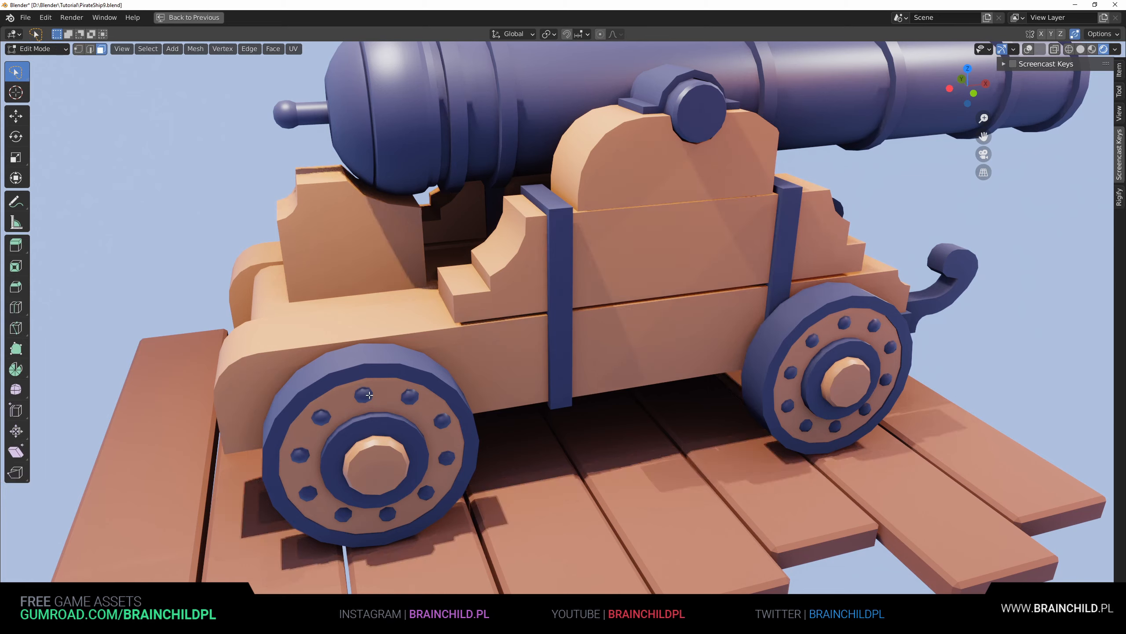
middle_click_drag(374, 394, 461, 377)
Step: Show the cannon in front view with solid shading and the viewport overlays enabled
key("KP_1")
middle_click_drag(510, 283, 552, 342, "shift")
left_click(1080, 49)
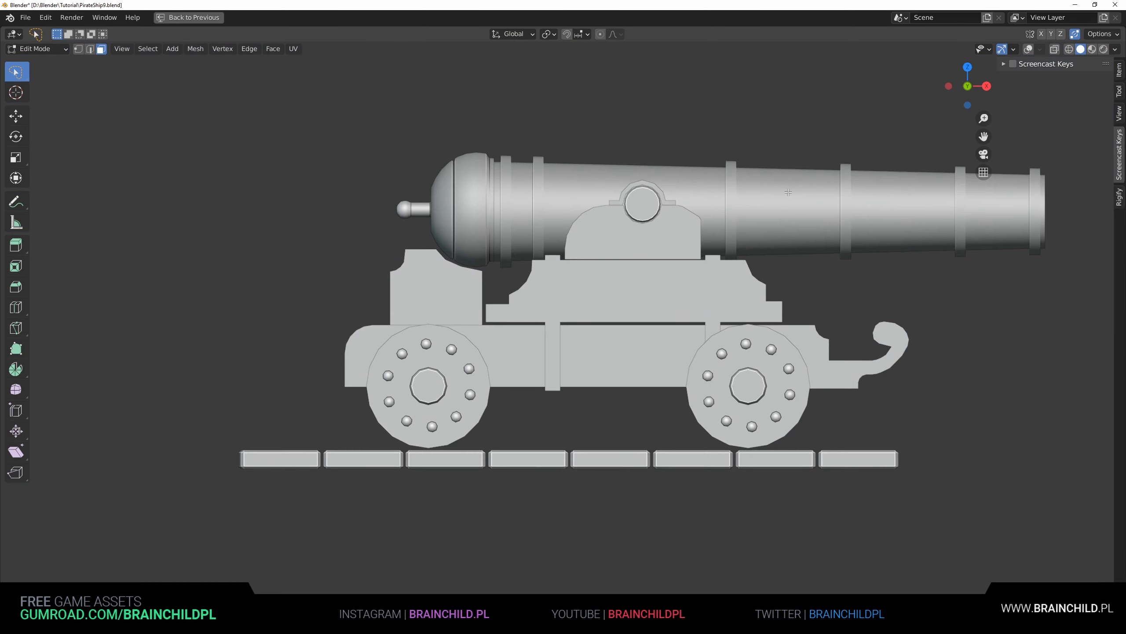
left_click(1028, 49)
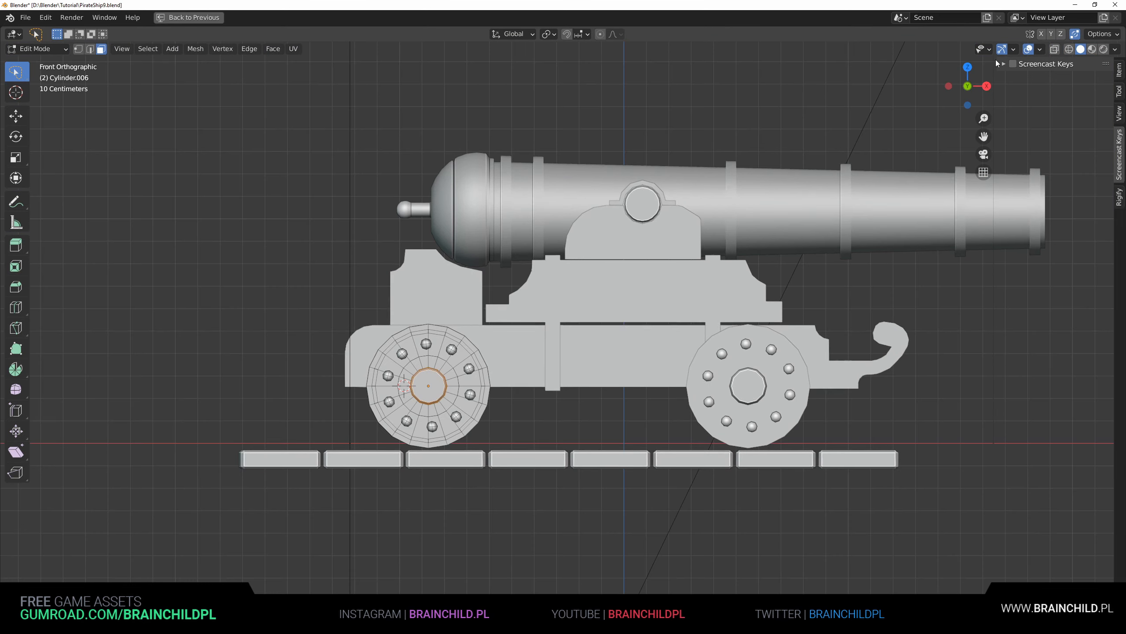
scroll(429, 344, "up", 3)
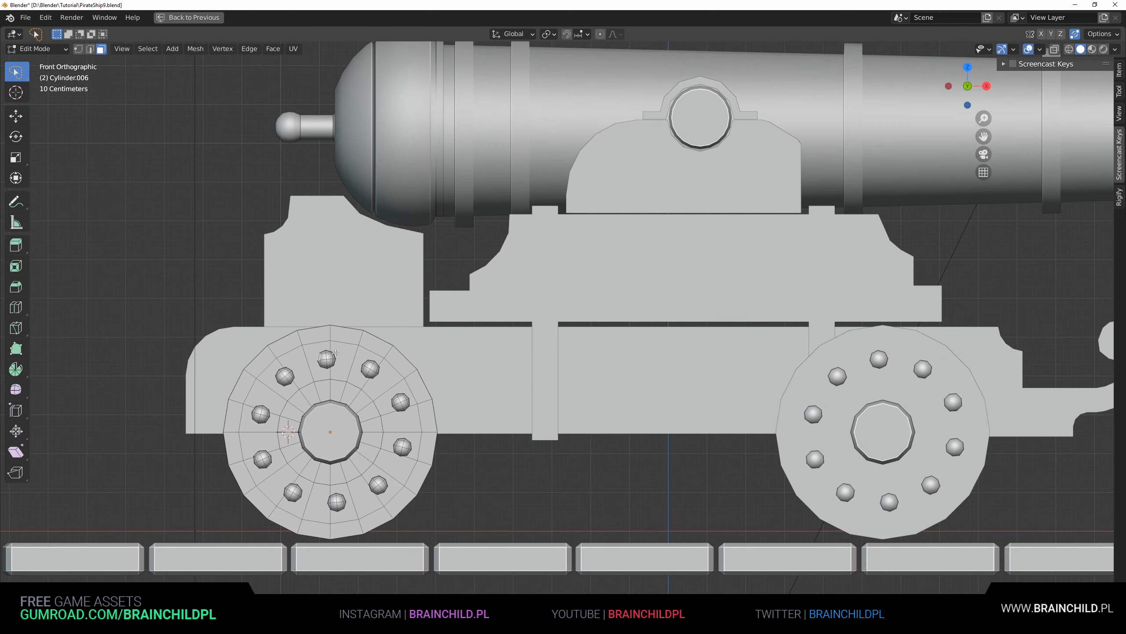
Step: Duplicate one rear-wheel rivet to the top of the rear vertical strap, slightly scaling it and rotating it about 5.17°
key("l")
key("shift+d")
left_click(567, 223)
key("s")
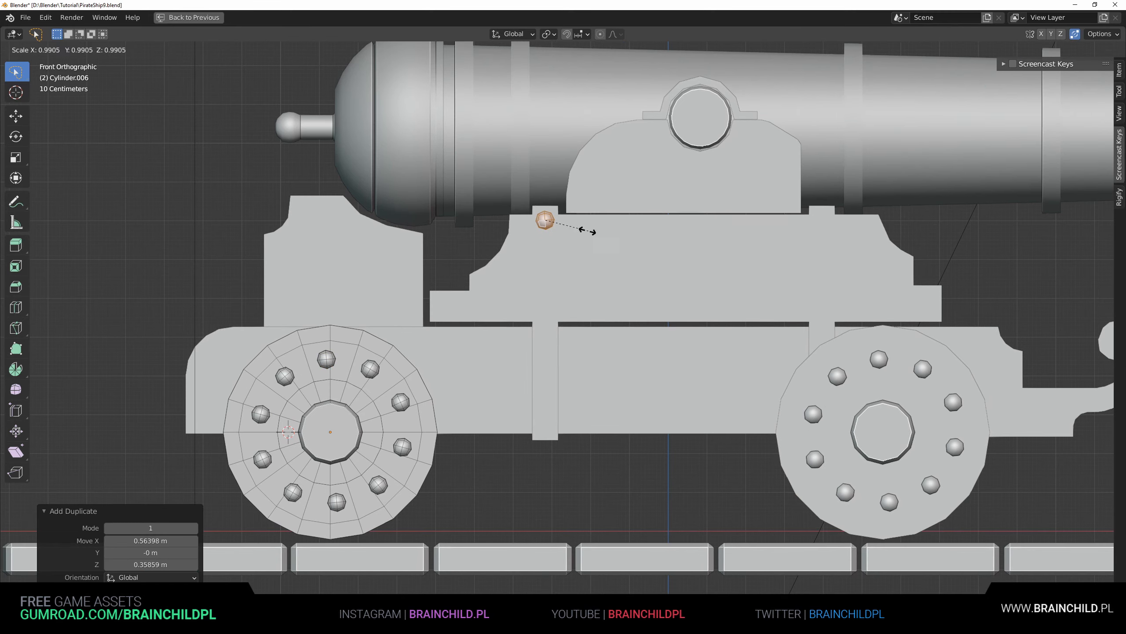
left_click(579, 230)
key("r")
left_click(578, 233)
Step: Move the copied rivet about 0.13 m along Y against the outer face of the rear strap
middle_click_drag(612, 195, 726, 240)
key("g")
key("y")
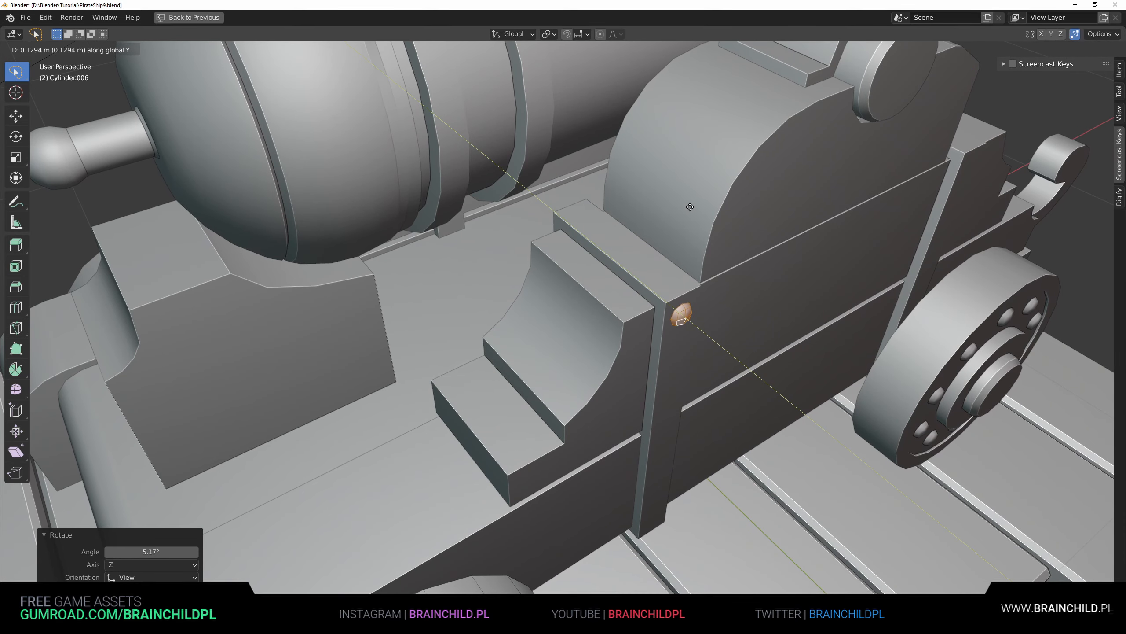
left_click(690, 207)
Step: Duplicate the strap rivet straight down along Z to just above the gap between the two side planks
scroll(638, 158, "down", 1, "alt")
middle_click_drag(737, 227, 683, 302, "alt")
scroll(496, 249, "up", 3)
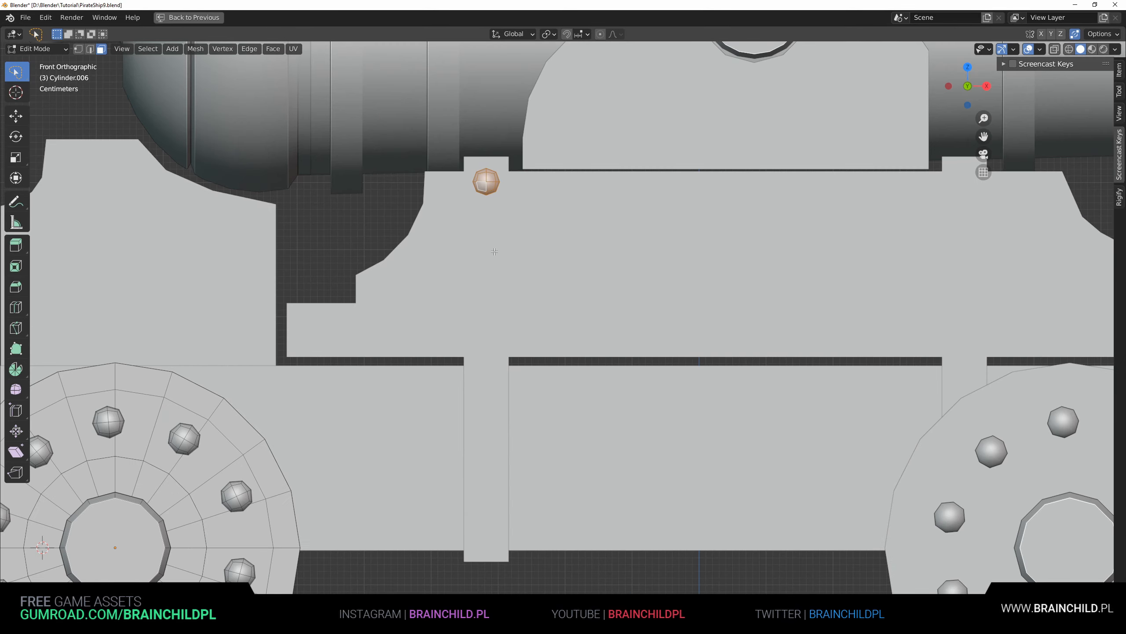
key("shift+d")
right_click(594, 232)
key("g")
key("z")
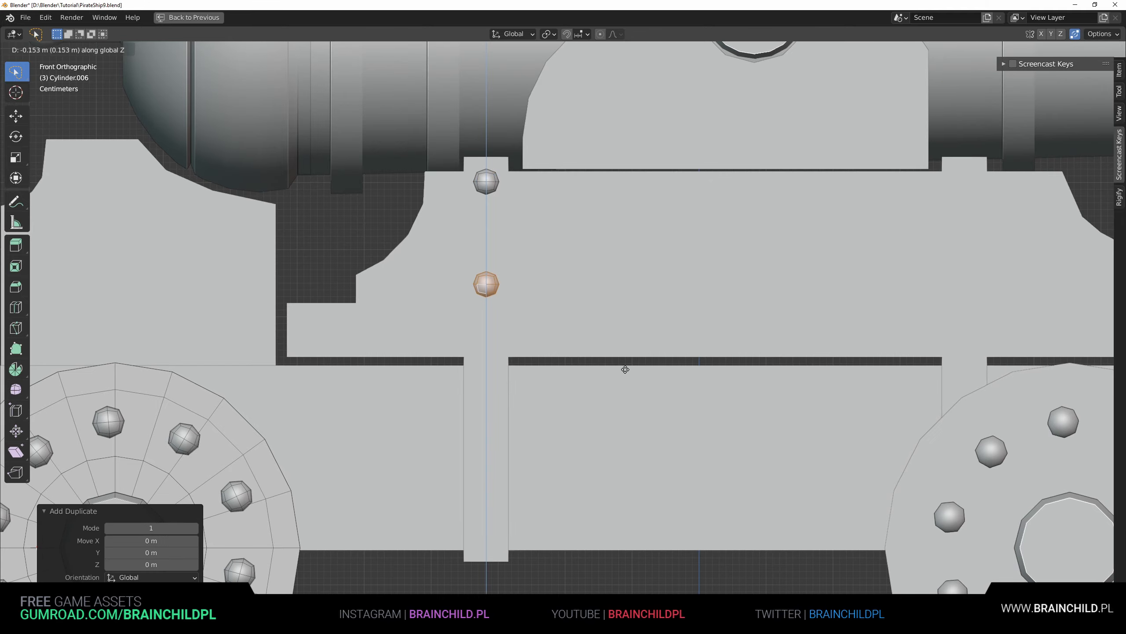
left_click(628, 392)
Step: Add two more rivet copies down the rear strap, one about 0.098 m lower and one near the strap's bottom end
key("shift+d")
key("z")
left_click(590, 390)
key("shift+d")
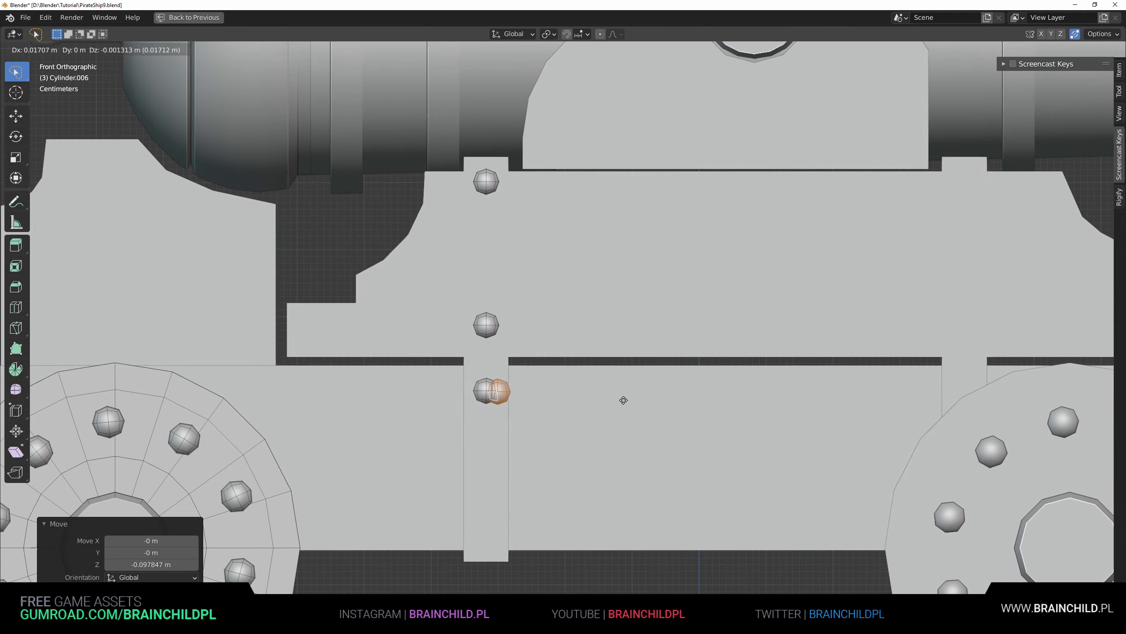
key("z")
left_click(610, 534)
Step: Duplicate the two upper rivets of the rear strap about 0.72 m along X to the front strap
scroll(610, 535, "down", 5)
middle_click_drag(610, 535, 565, 303)
scroll(565, 303, "up", 2)
left_click(603, 372)
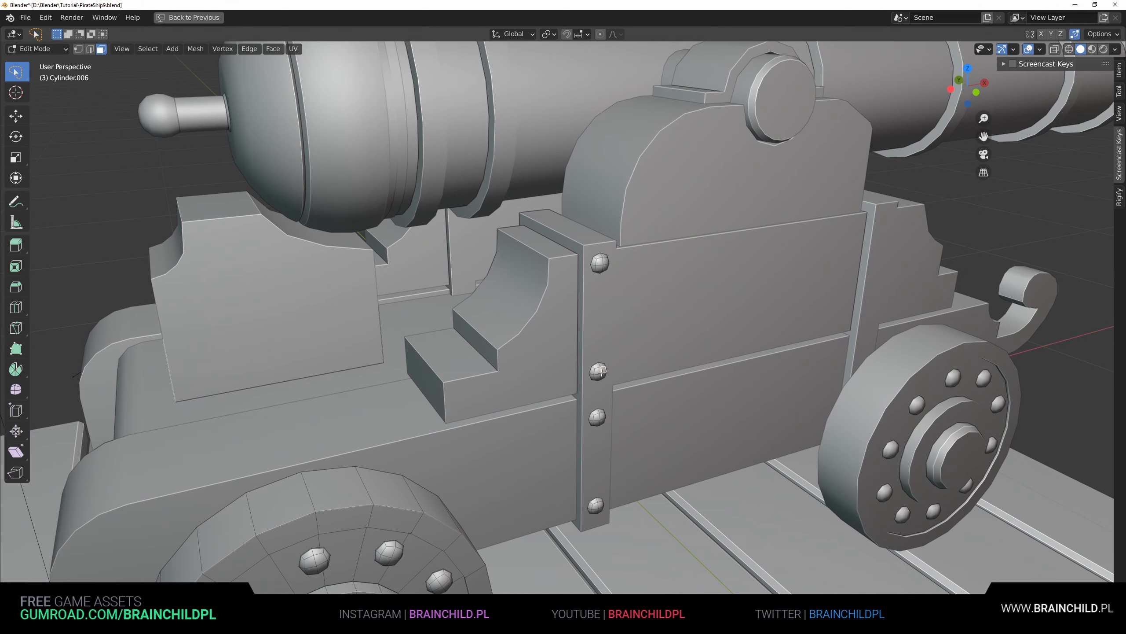
key("l")
key("l")
middle_click_drag(634, 288, 597, 291)
key("shift+d")
key("x")
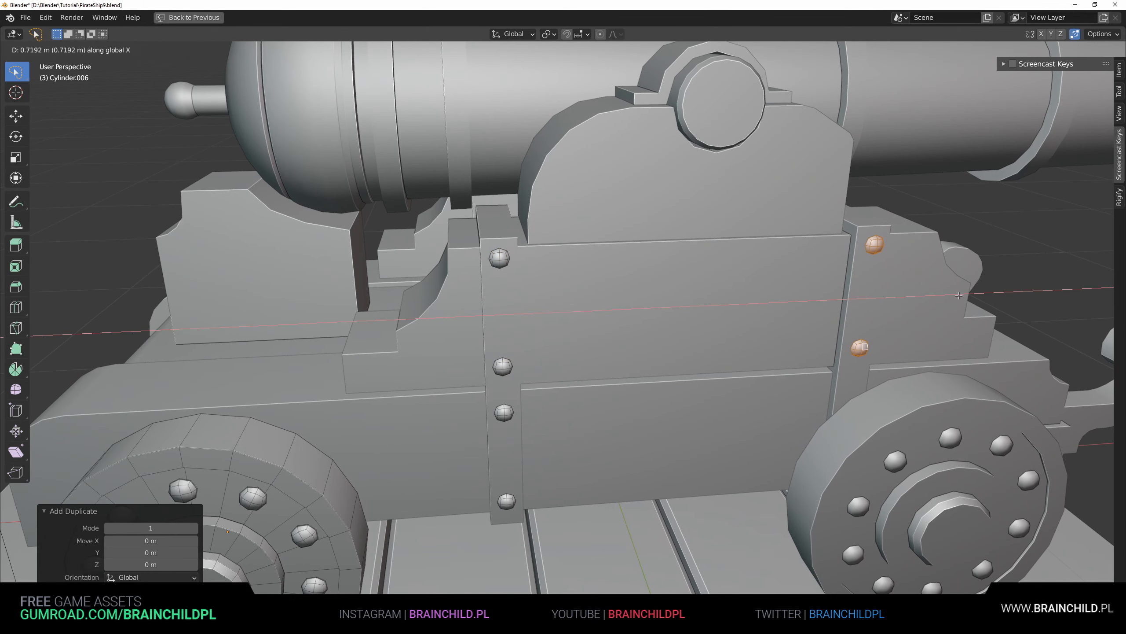
left_click(959, 295)
Step: Fine-tune the two copied rivets along X to centre them on the front strap, finishing with a 0.002 m shift
middle_click_drag(959, 295, 938, 297)
middle_click_drag(938, 296, 765, 284, "shift")
scroll(763, 315, "up", 3)
key("g")
key("x")
left_click(757, 315)
key("g")
key("x")
left_click(766, 285)
Step: In the right side view, duplicate the two front-strap rivets about -0.033 m in Y and 0.229 m in Z
scroll(746, 299, "down", 6)
middle_click_drag(537, 311, 597, 333)
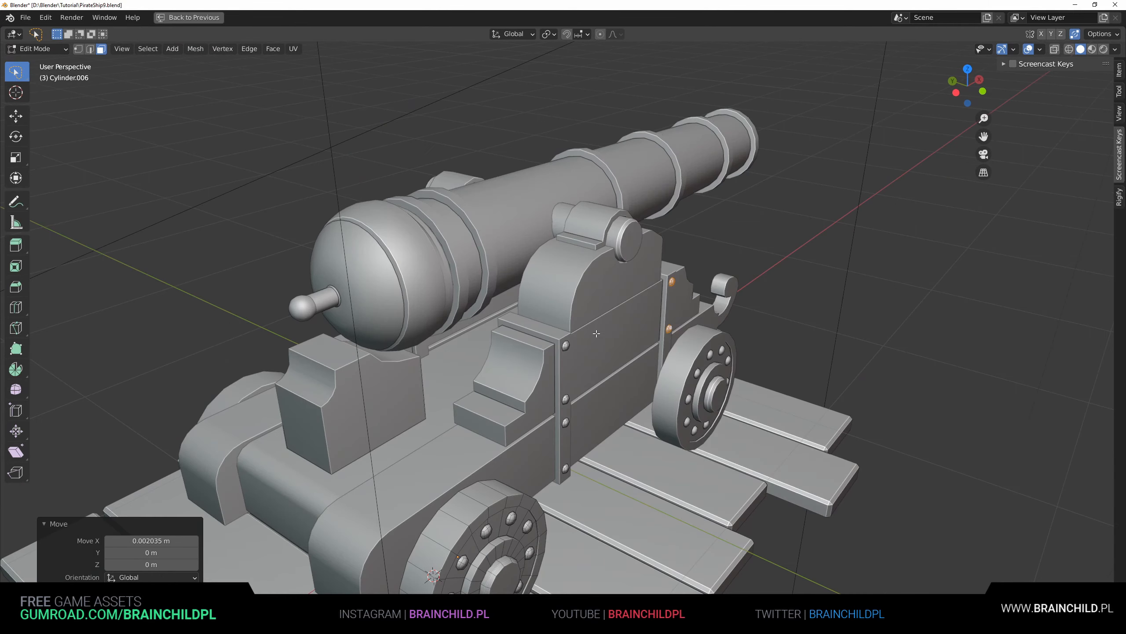
key("KP_1")
key("KP_3")
middle_click_drag(521, 326, 618, 373, "shift")
key("shift+d")
left_click(611, 321)
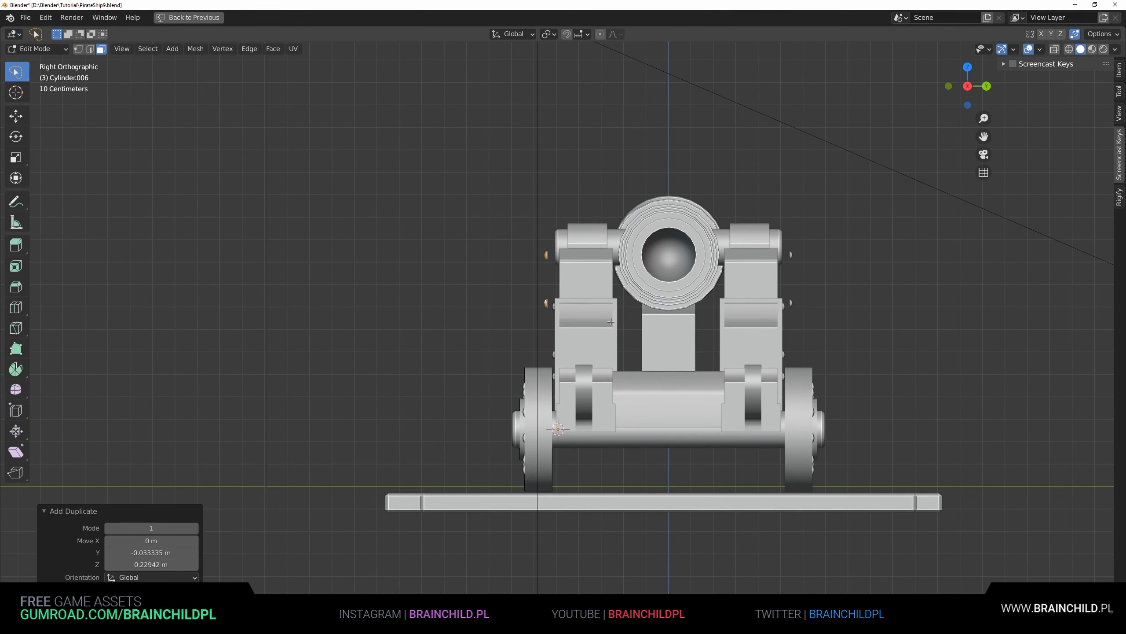
Step: Rotate the two duplicated rivets 90° in the side view so their domes face upward
key("r")
key("Return")
right_click(533, 346)
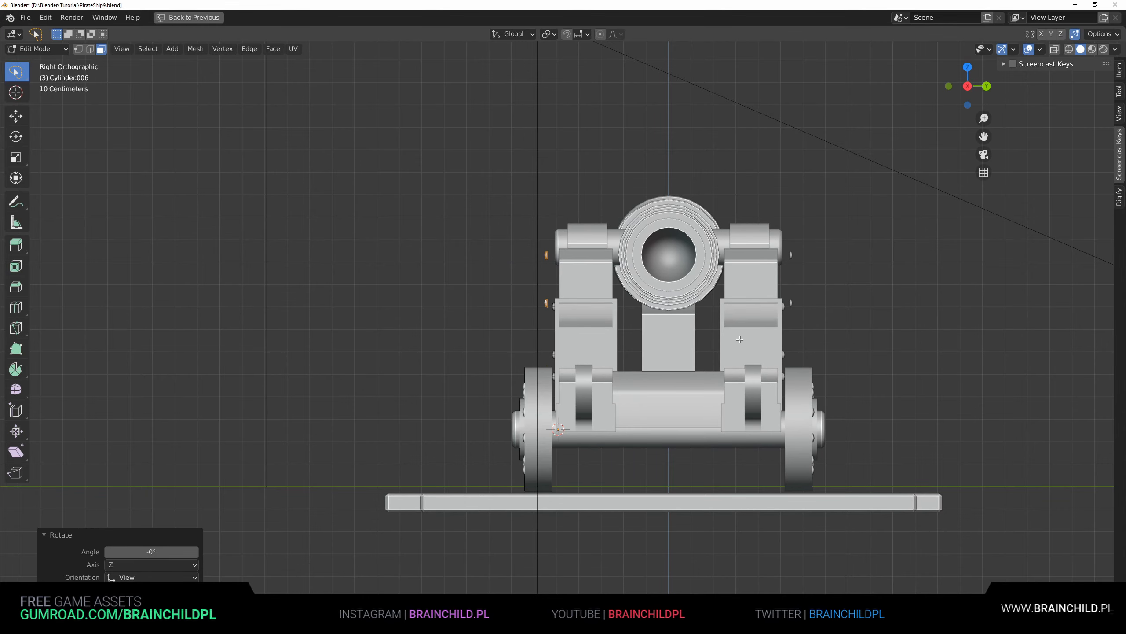
scroll(610, 335, "up", 2)
type("r90")
key("Return")
Step: Move the rotated rivets about 0.177 m in Y and -0.08 m in Z, and adjust their height on the front strap's top face
scroll(516, 347, "up", 2)
key("g")
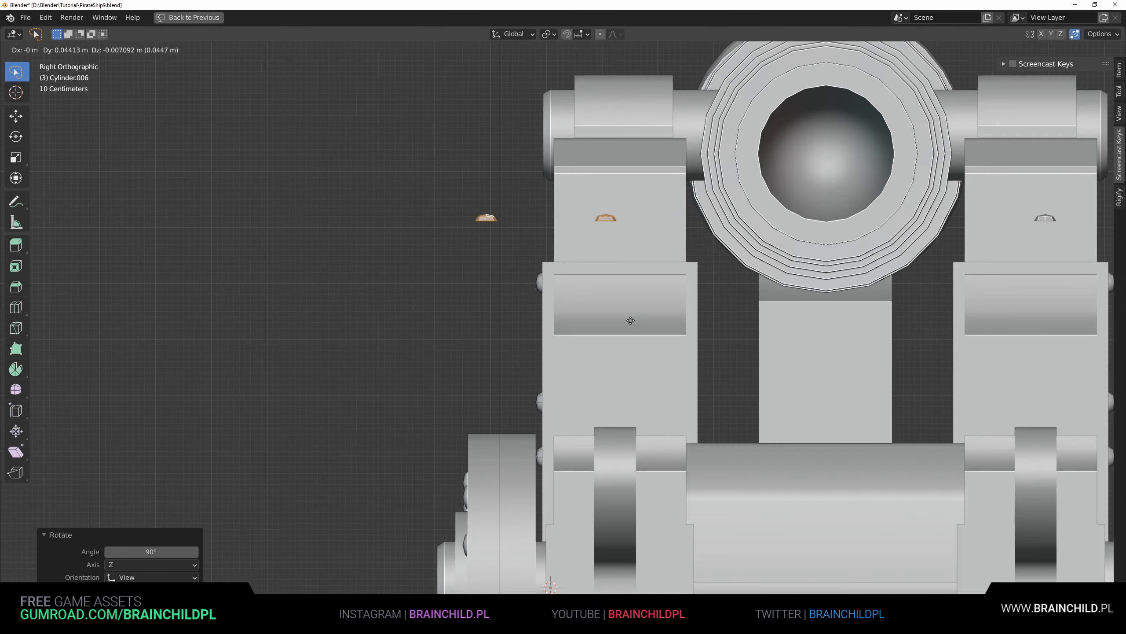
left_click(664, 351)
middle_click_drag(665, 350, 717, 372)
scroll(717, 373, "up", 2)
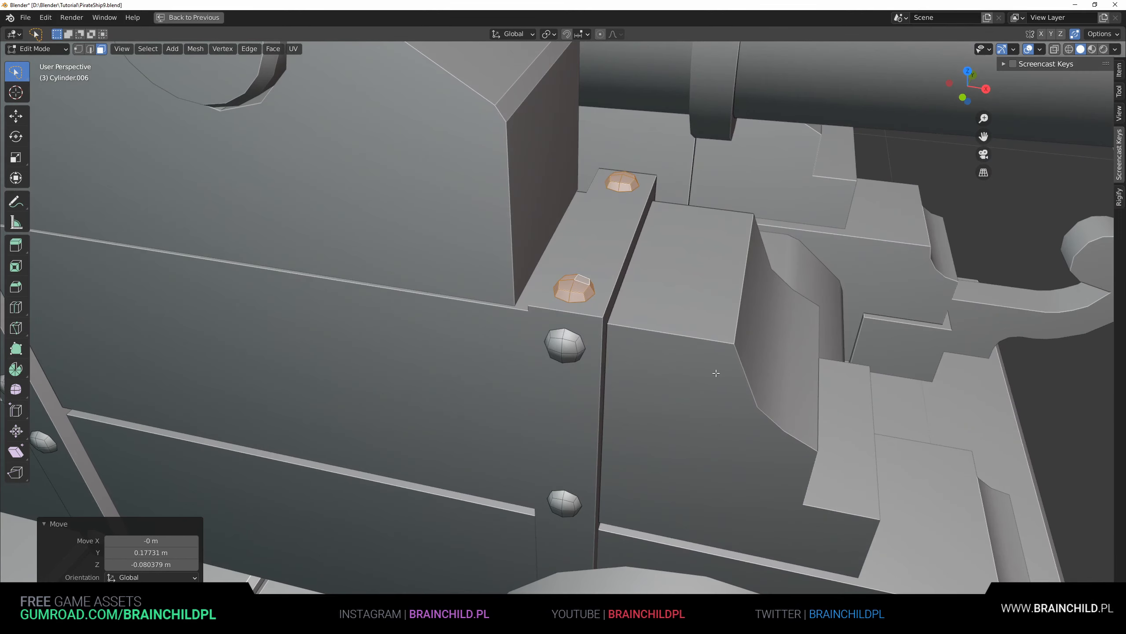
key("g")
key("z")
left_click(720, 373)
key("Tab")
scroll(608, 311, "down", 5)
scroll(599, 345, "up", 6)
key("ctrl+z")
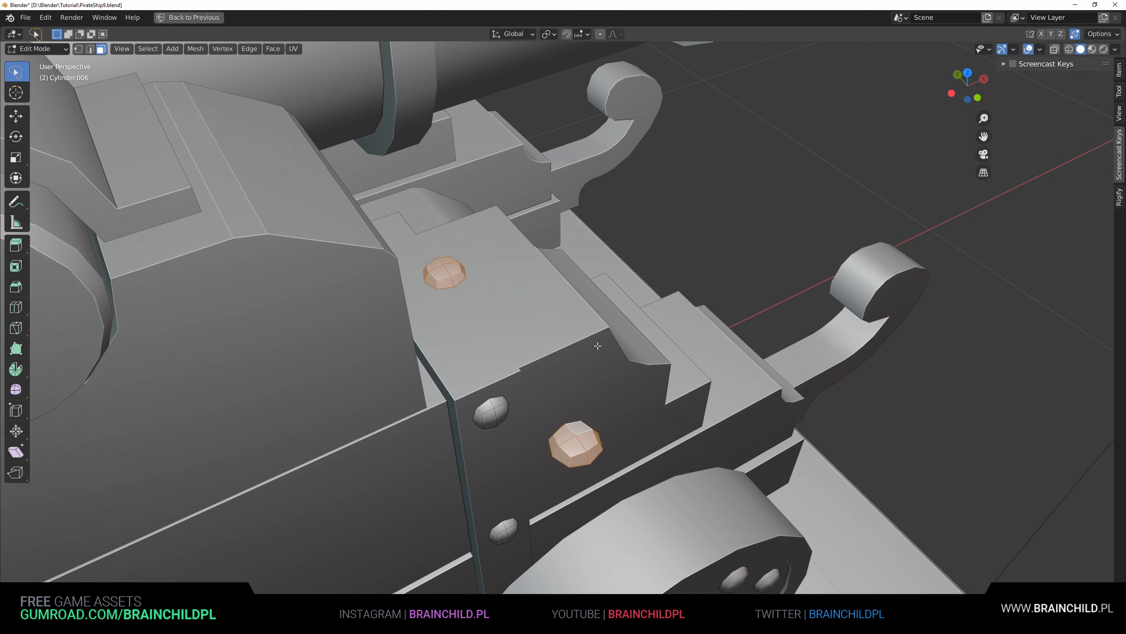
key("ctrl+shift+z")
key("ctrl+shift+z")
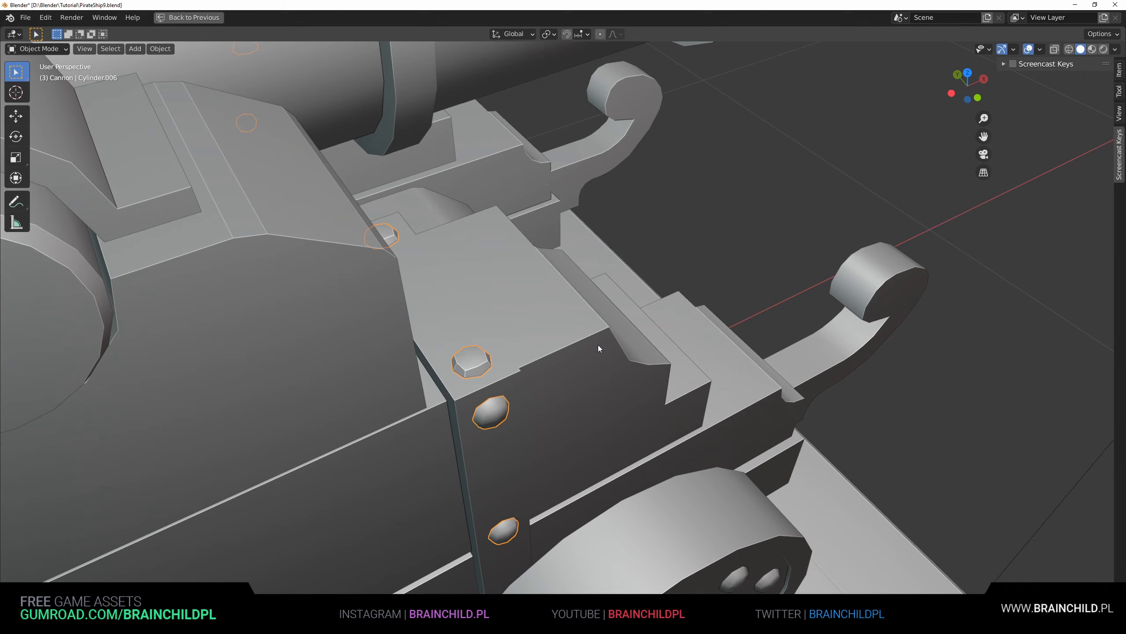
key("ctrl+z")
key("q")
left_click(586, 370)
key("Tab")
key("Tab")
middle_click_drag(585, 353, 428, 332)
key("Tab")
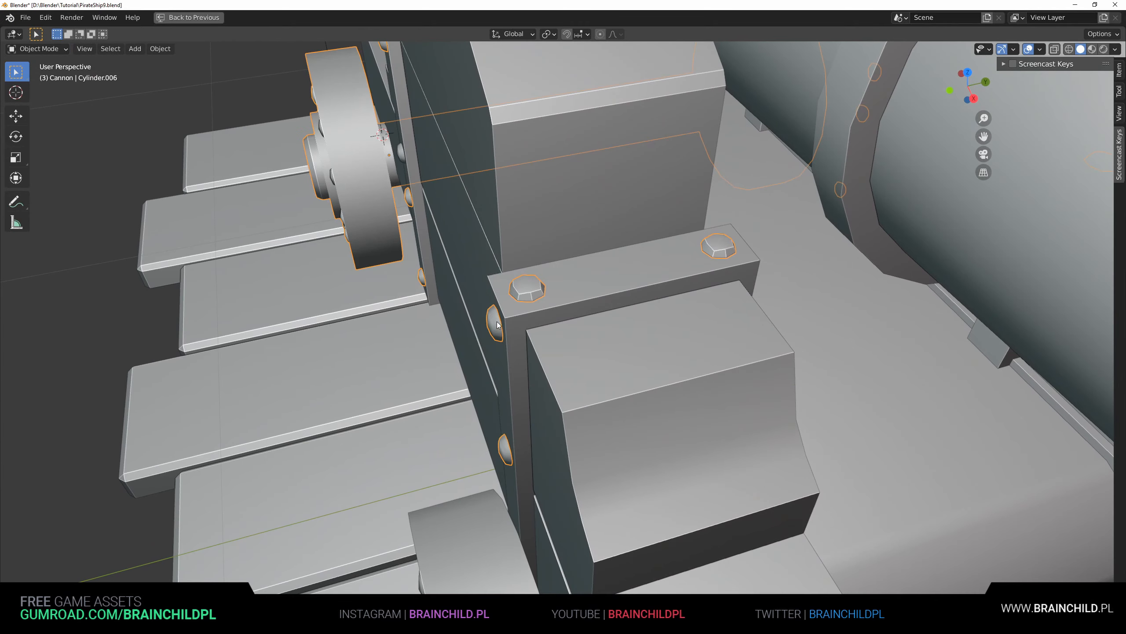
Step: Select all rivets on the rear and front straps in wireframe and separate them from the wheel mesh into their own object
middle_click_drag(563, 307, 620, 307)
key("Home")
key("Tab")
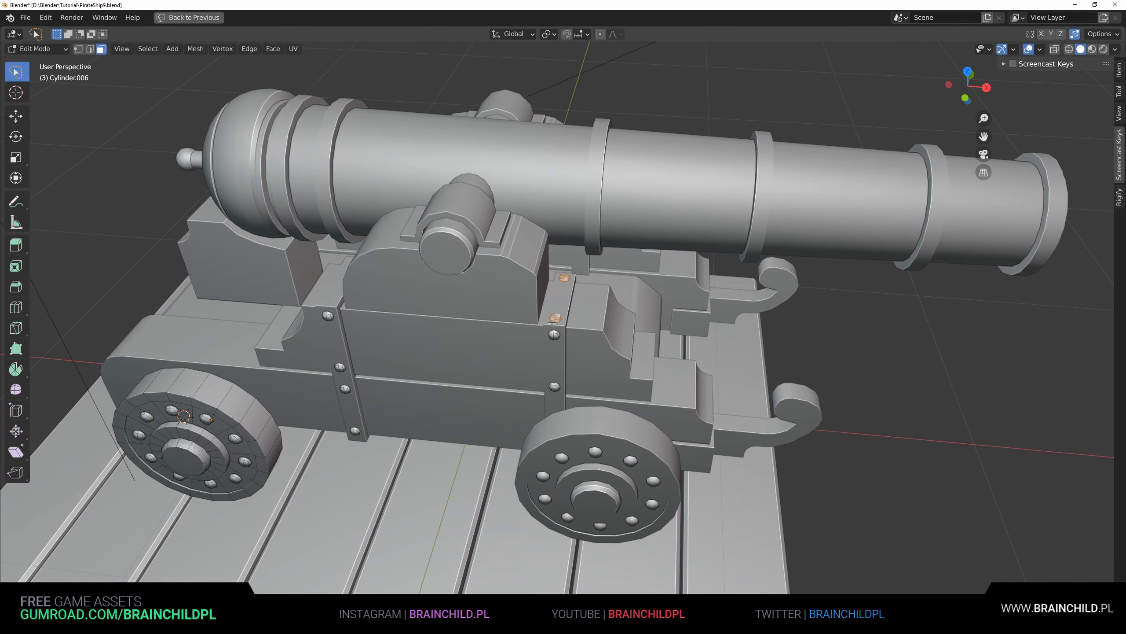
key("shift+z")
key("b")
left_click_drag(312, 272, 410, 447)
key("b")
left_click_drag(516, 284, 620, 410)
key("p")
left_click(702, 271)
key("Tab")
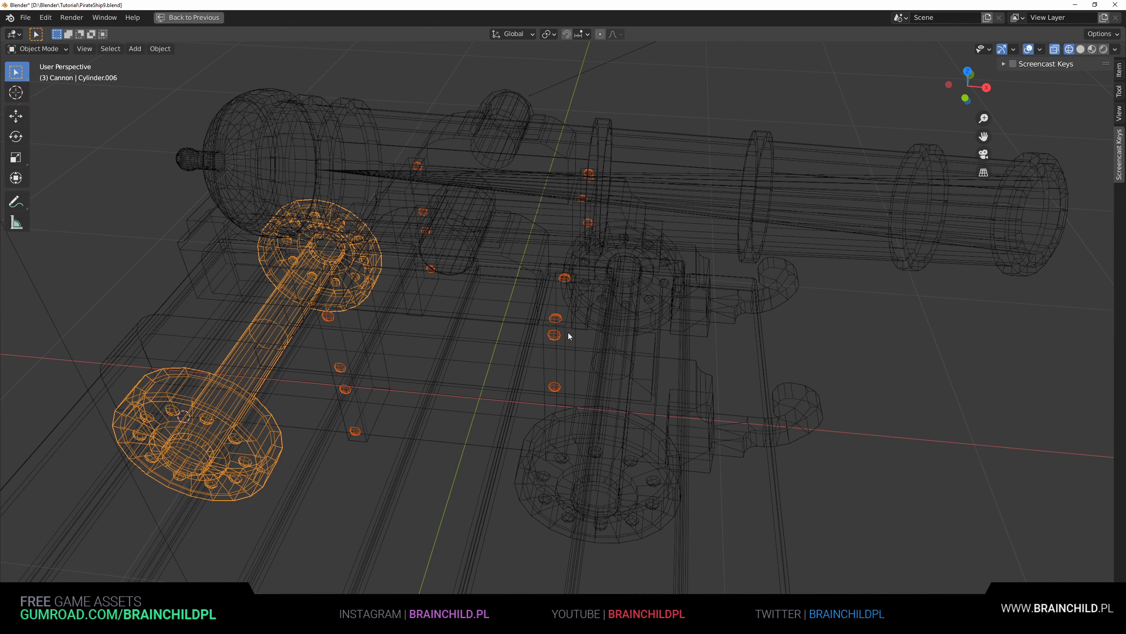
Step: Return to the solid-shaded full workspace and set the rivet object's Auto Smooth angle to 57.6°
key("shift+z")
key("ctrl+space")
scroll(669, 321, "up", 6)
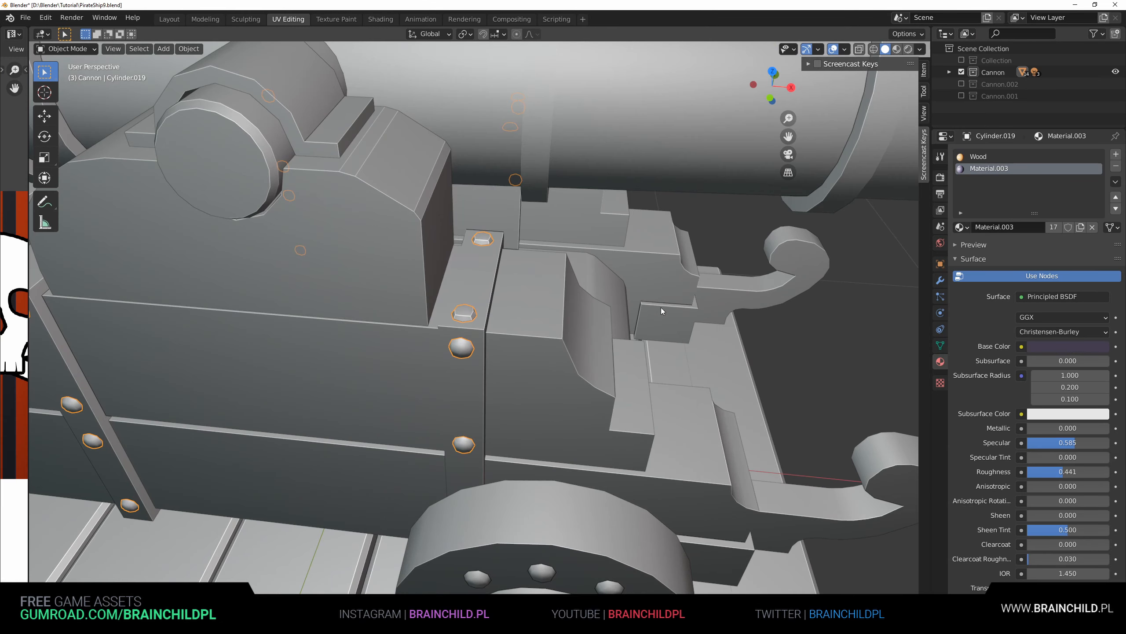
left_click(940, 345)
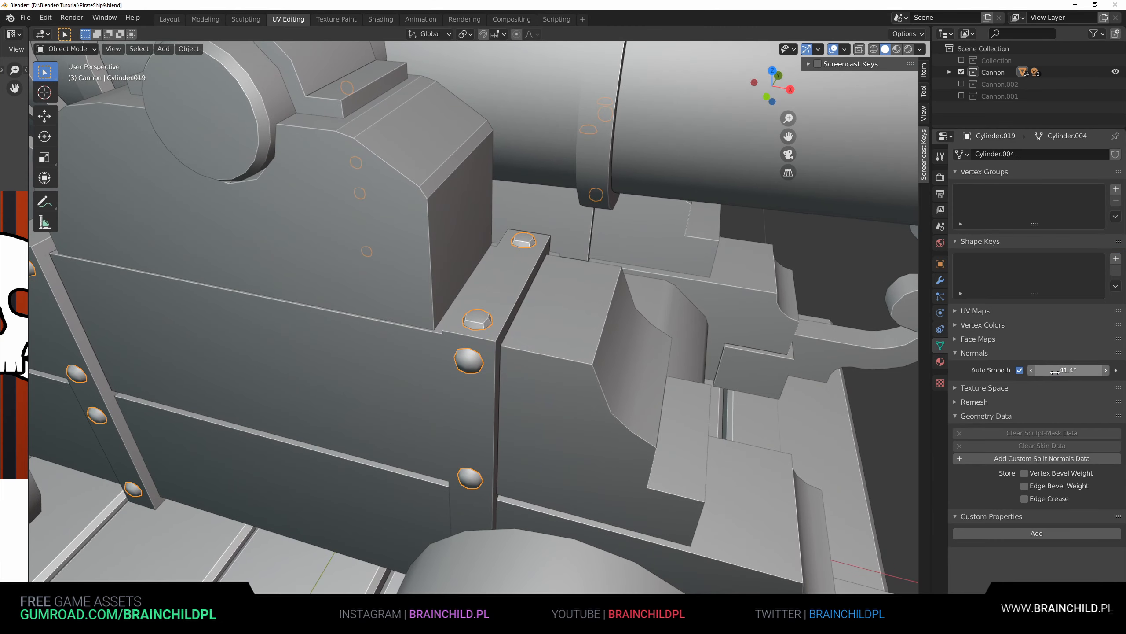
scroll(612, 351, "down", 5)
middle_click_drag(612, 350, 452, 330)
scroll(446, 323, "up", 4)
Step: Duplicate the two rivets on top of the front strap in place
key("Tab")
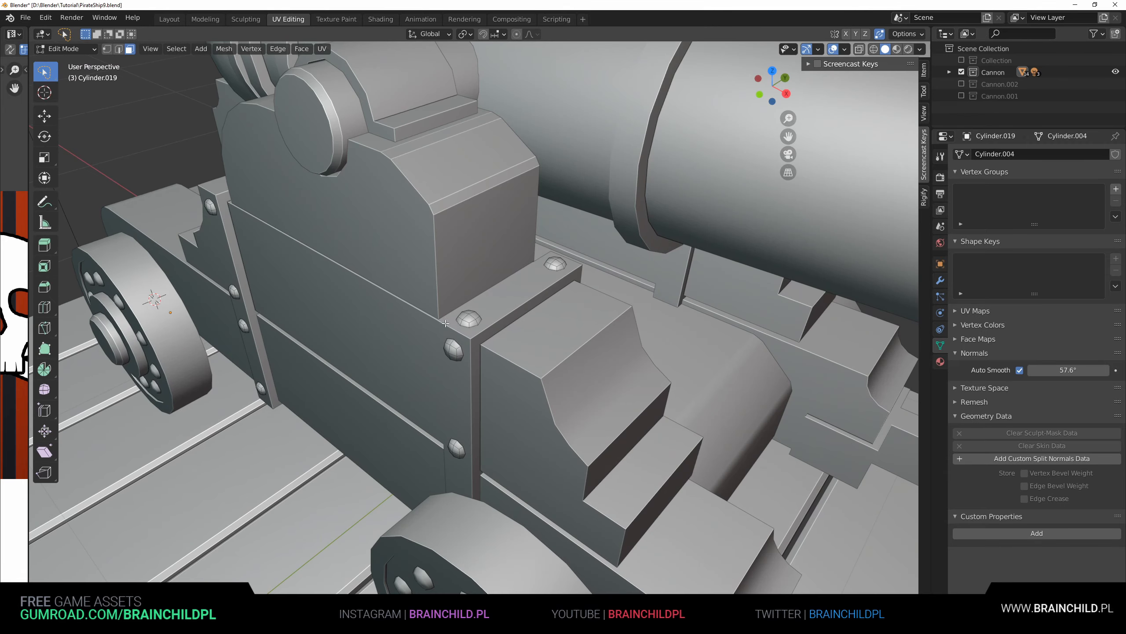
key("l")
key("l")
key("ctrl+KP_3")
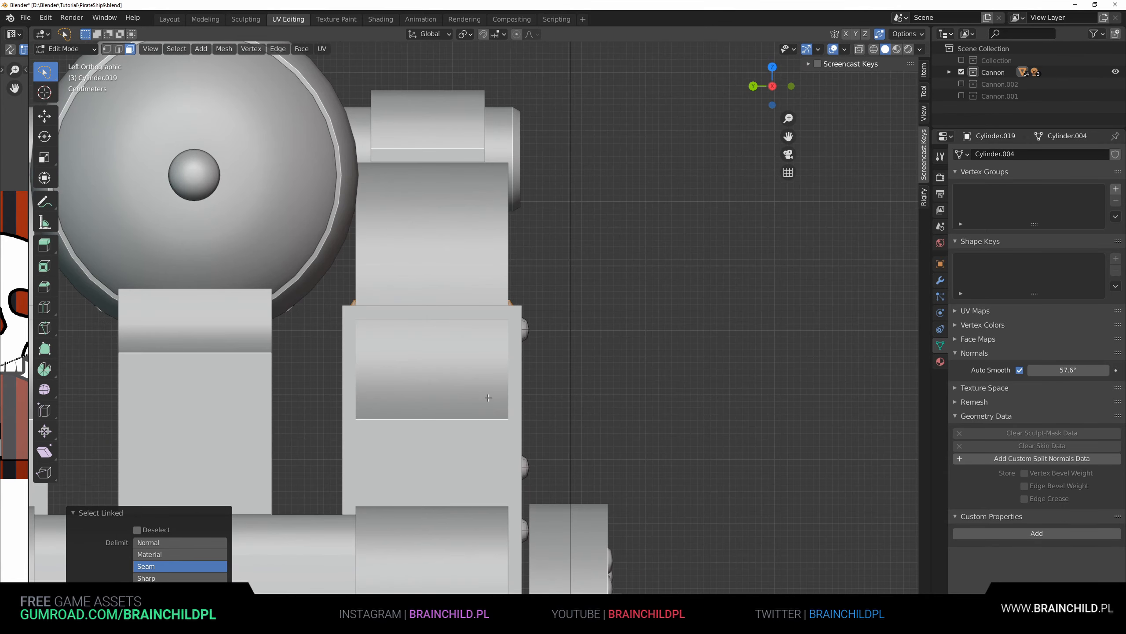
key("KP_7")
scroll(489, 398, "down", 2)
key("shift+d")
key("z")
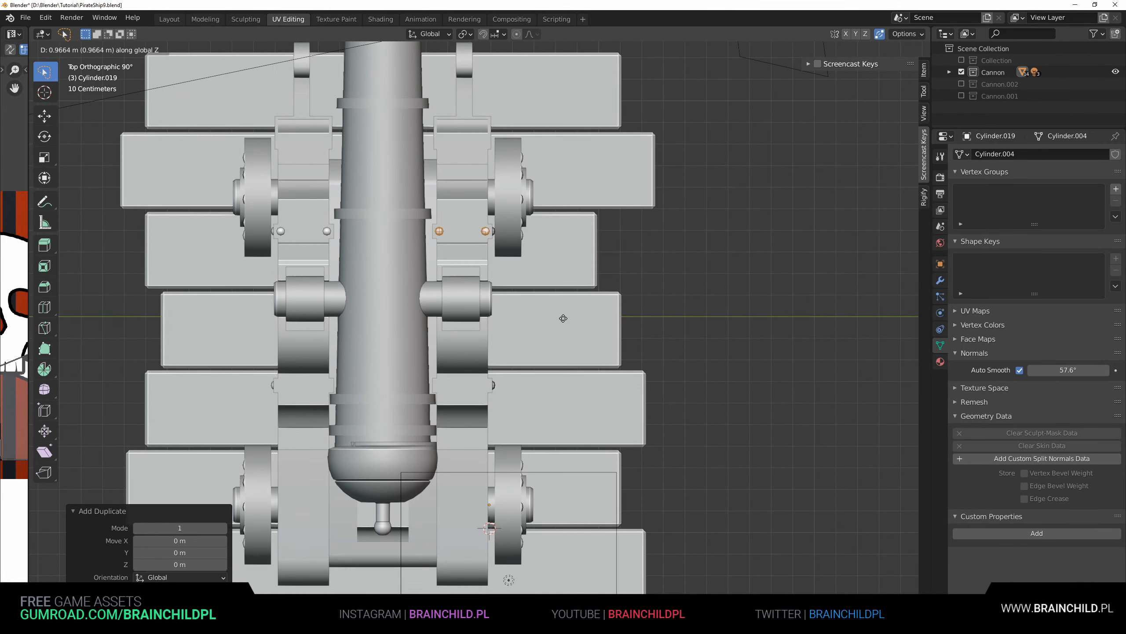
right_click(563, 318)
Step: Move the duplicated top rivets about -0.636 m along X toward the rear strap
key("g")
key("y")
right_click(564, 365)
key("g")
key("x")
left_click(560, 511)
Step: Shift the duplicated rivets about -0.0755 m further along X onto the rear strap's top face
middle_click_drag(548, 470, 471, 356)
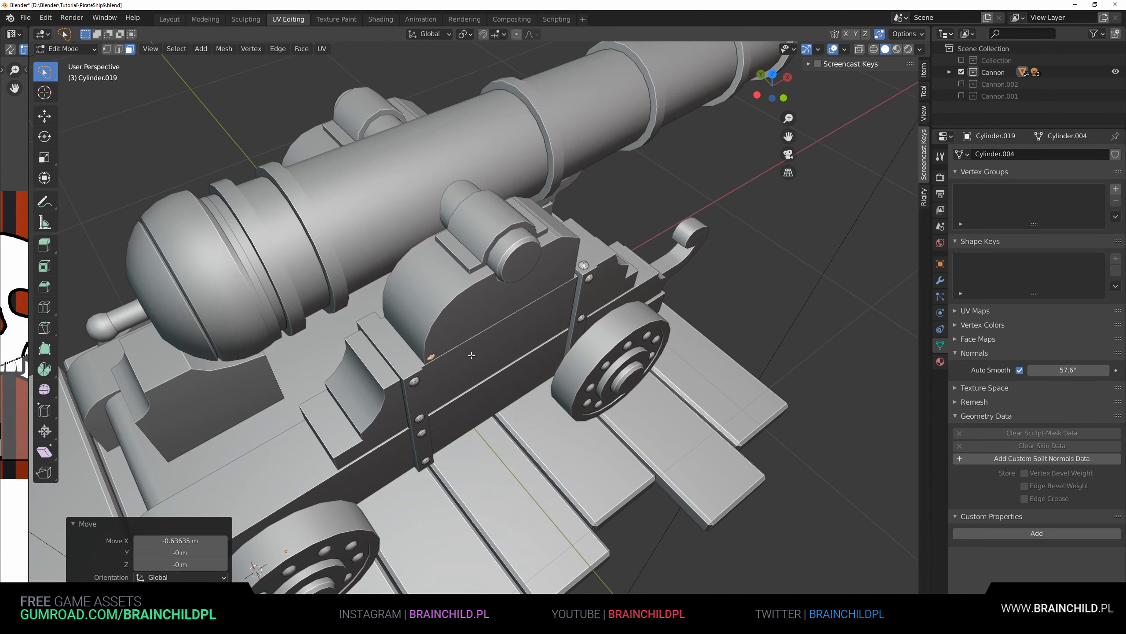
scroll(471, 356, "up", 3)
key("g")
key("x")
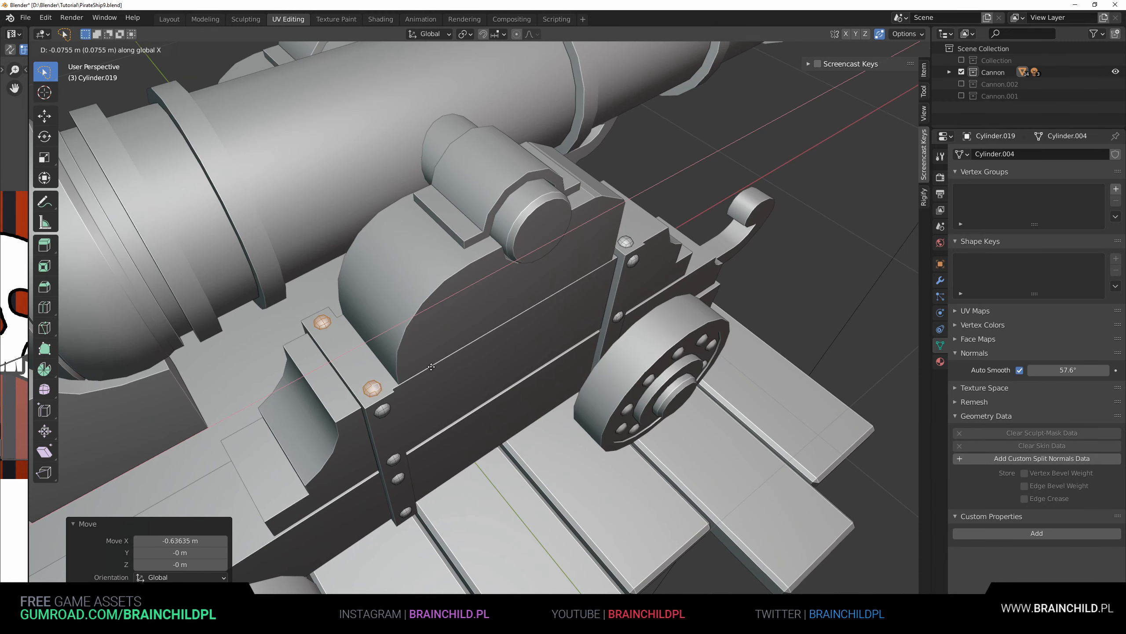
left_click(431, 368)
Step: Edit the trunnion bracket in edge mode and move its rear flange's outer edge -0.02 m along X
middle_click_drag(432, 367, 433, 317)
key("Tab")
left_click(415, 312)
key("Tab")
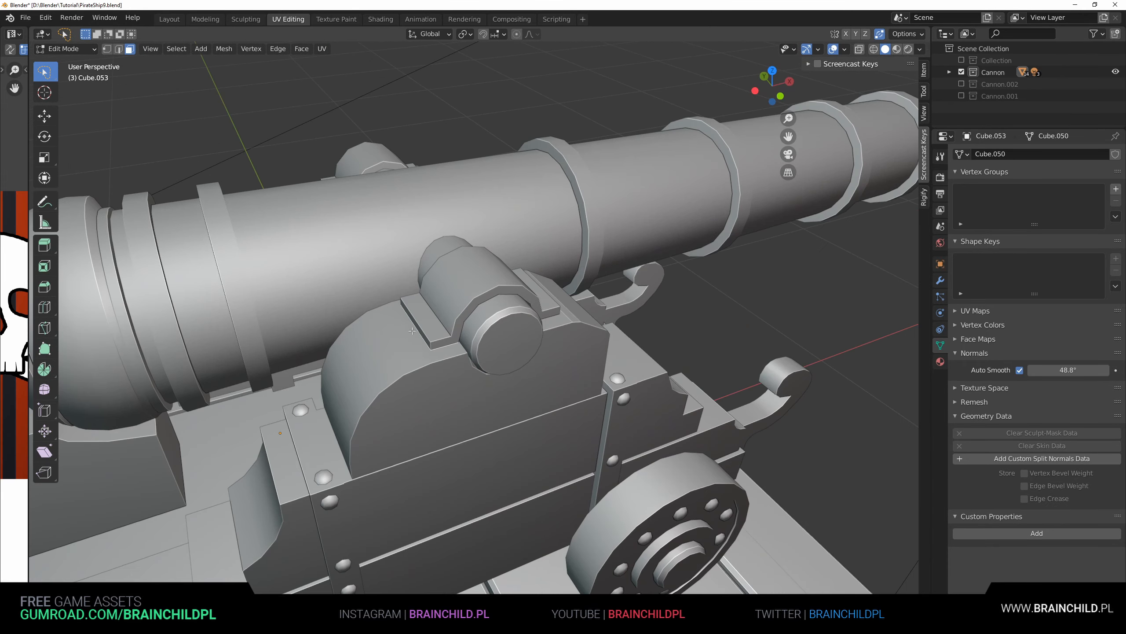
scroll(443, 317, "up", 3)
key("2")
mouse_move(503, 317)
middle_mouse_down()
mouse_move(460, 323)
mouse_move(505, 327)
middle_mouse_up()
key("g")
key("x")
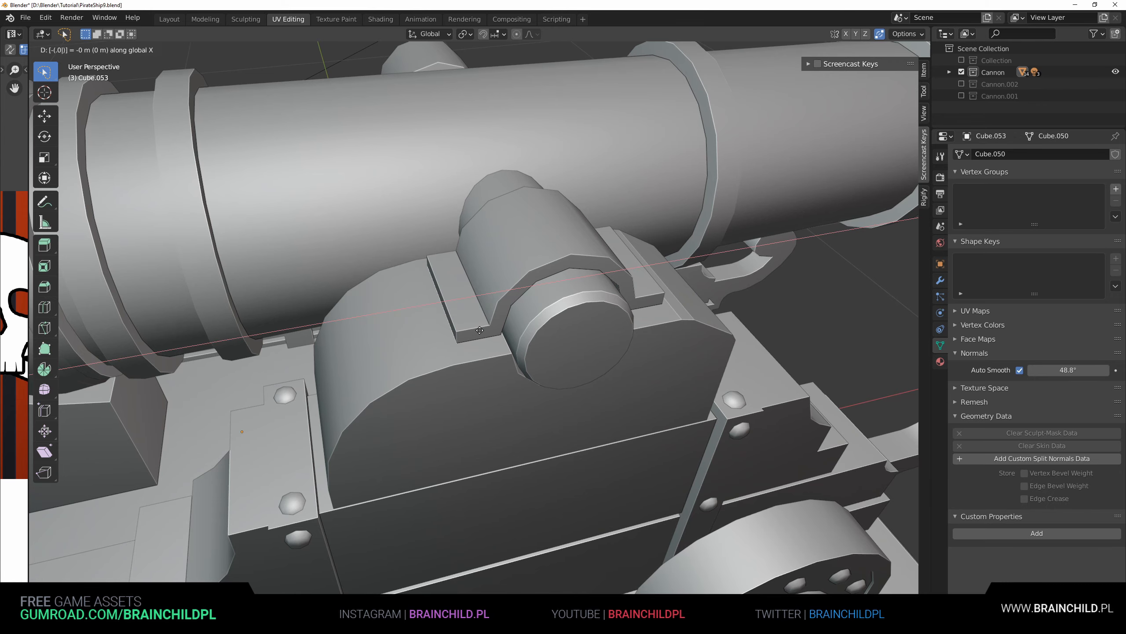
type("2")
key("Return")
Step: Move the outer edge of the trunnion bracket's front flange 0.04 m along X
middle_click_drag(558, 316, 497, 301)
key("Tab")
left_click(506, 316)
key("Tab")
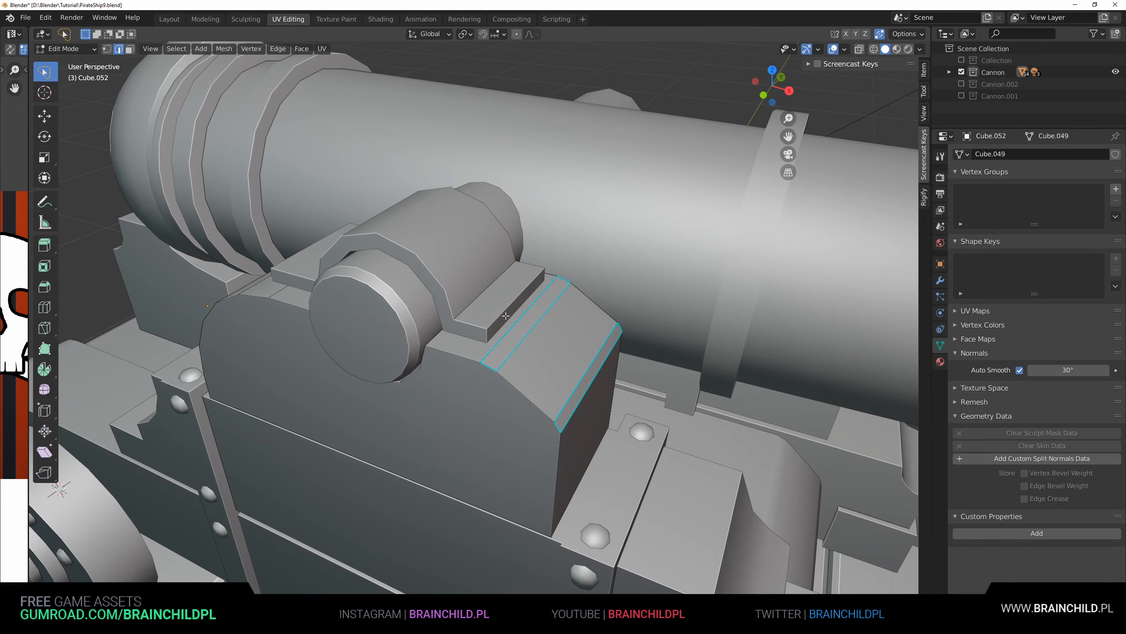
key("Tab")
left_click(507, 317)
key("Tab")
key("g")
key("y")
key("x")
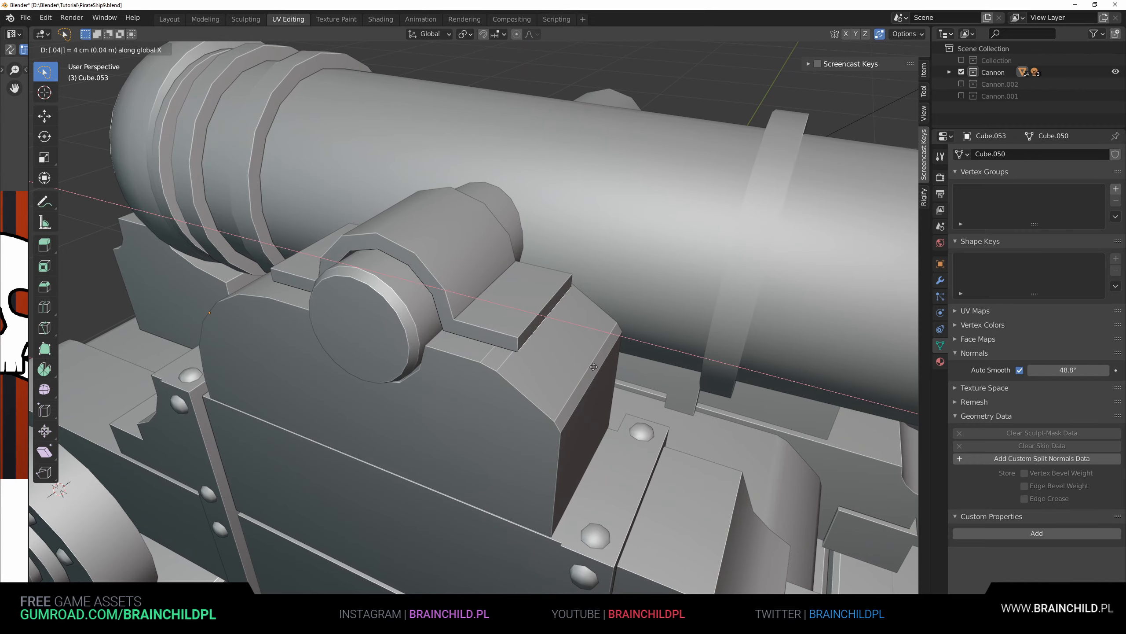
key("Return")
middle_click_drag(594, 367, 640, 250)
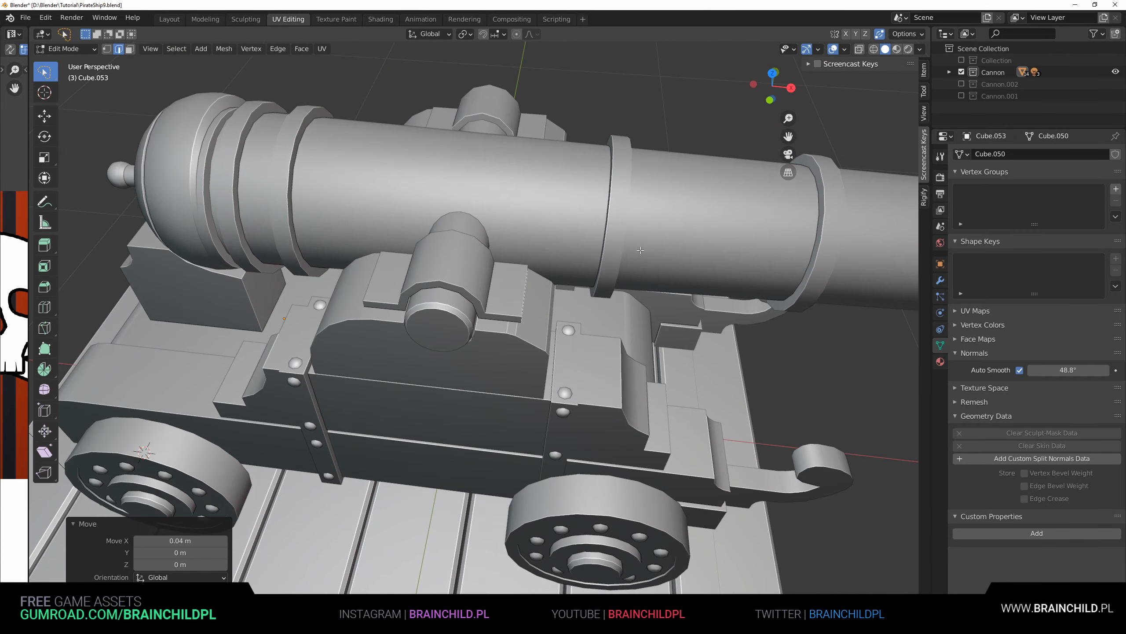
left_click(819, 63)
Step: Edit the carriage cheek block and move the short edges just in front of the trunnion bracket forward along X
middle_click_drag(532, 311, 505, 271)
scroll(445, 295, "up", 4)
key("Tab")
left_click(445, 295)
key("Tab")
key("3")
left_click(444, 295)
left_click(486, 315, "shift")
left_click(470, 247)
key("2")
left_click(462, 243)
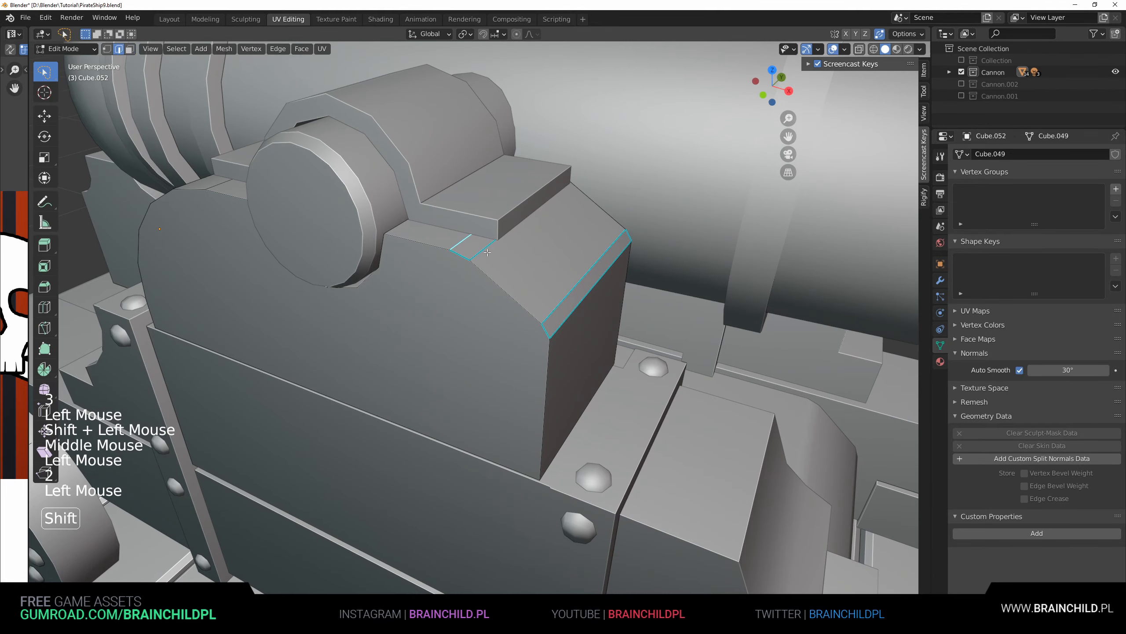
left_click(482, 253, "shift")
key("g")
key("x")
left_click(516, 260)
scroll(516, 260, "down", 7)
mouse_move(516, 260)
middle_mouse_down()
mouse_move(572, 251)
mouse_move(515, 262)
middle_mouse_up()
Step: Edge-slide the edges bordering the cheek block's sloped front corner to clean up the narrow strips
key("Tab")
scroll(515, 262, "up", 4)
key("Tab")
left_click(503, 286)
key("g")
key("g")
left_click(533, 327)
left_click(503, 264)
key("g")
key("g")
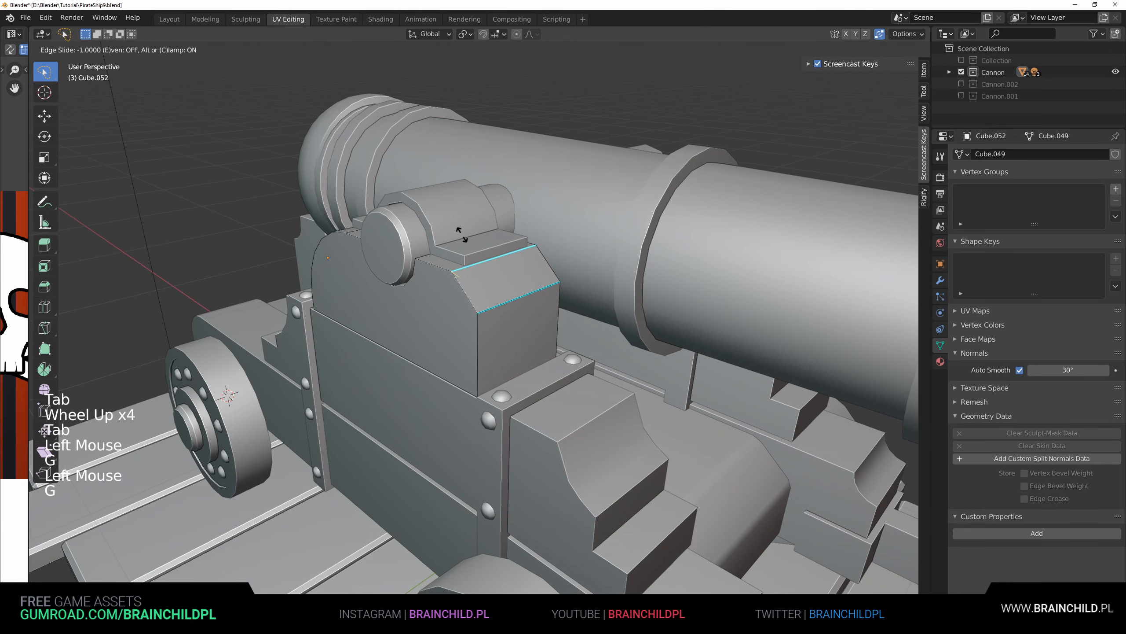
left_click(463, 237)
key("g")
middle_click_drag(463, 237, 550, 284)
Step: Add a centred loop cut across the cheek block's sloped front face and raise it along Z
left_click(532, 263)
left_click(523, 291)
key("ctrl+r")
left_click(528, 288)
right_click(527, 288)
key("g")
key("z")
left_click(555, 267)
Step: Square up the cheek block's front corner by moving the new edge about 0.02 m along X and about 0.011 m along Z
key("g")
key("z")
left_click(552, 286)
key("g")
key("x")
left_click(568, 292)
key("g")
key("z")
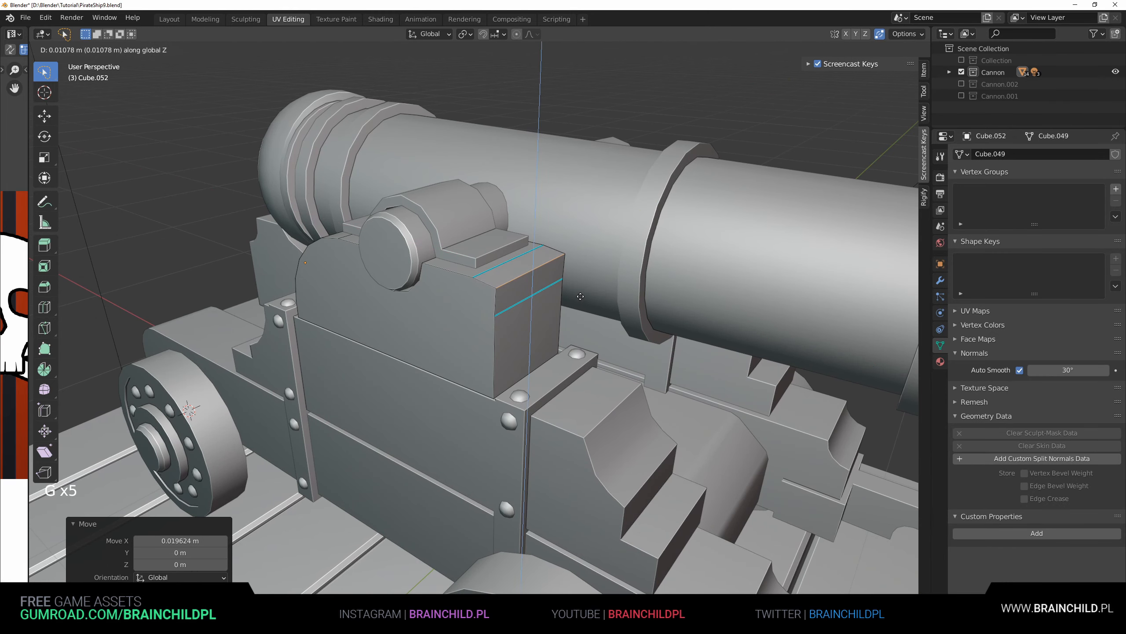
left_click(581, 297)
Step: Apply the cheek block's rotation and scale and bevel its upper front corner edge into a rounded profile
key("ctrl+b")
left_click(596, 319)
key("Tab")
key("ctrl+a")
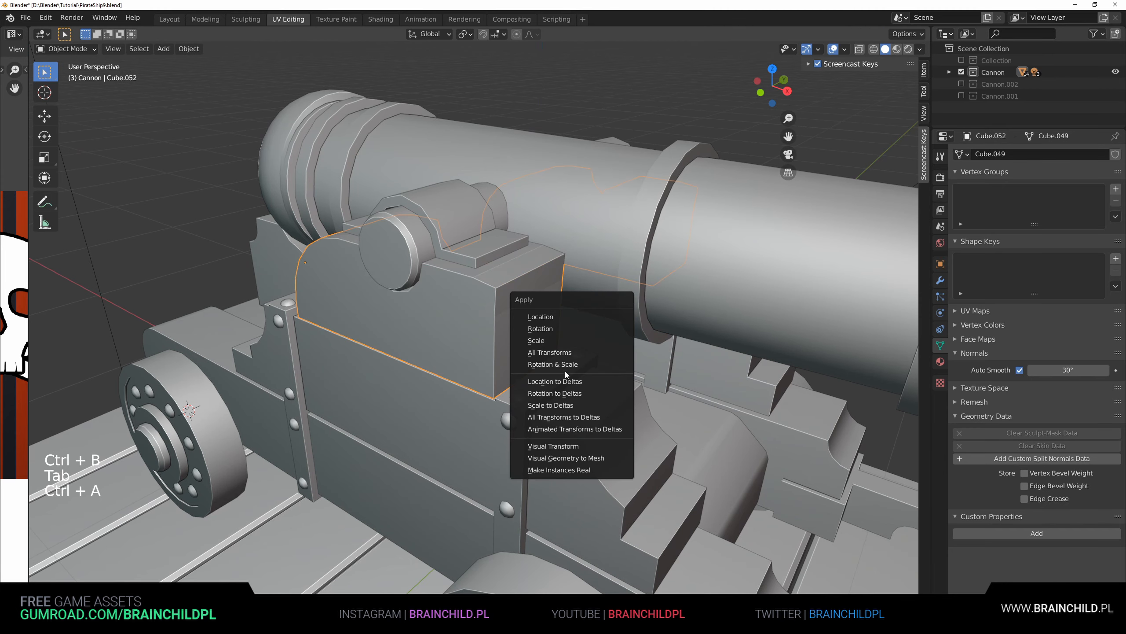
left_click(565, 370)
key("Tab")
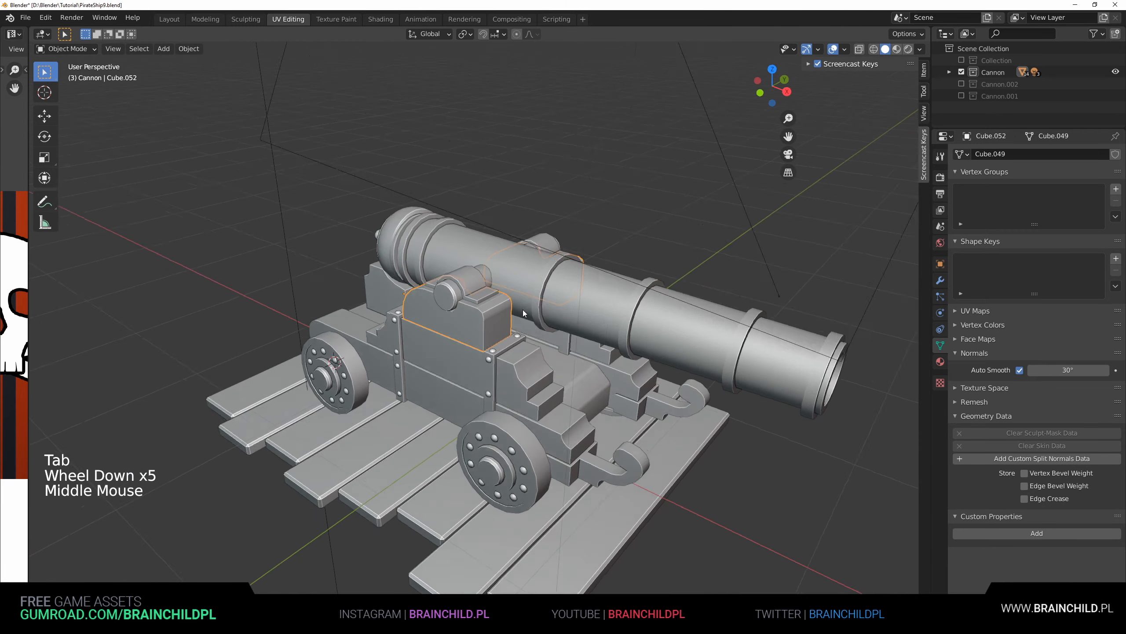
scroll(488, 310, "up", 5)
key("Tab")
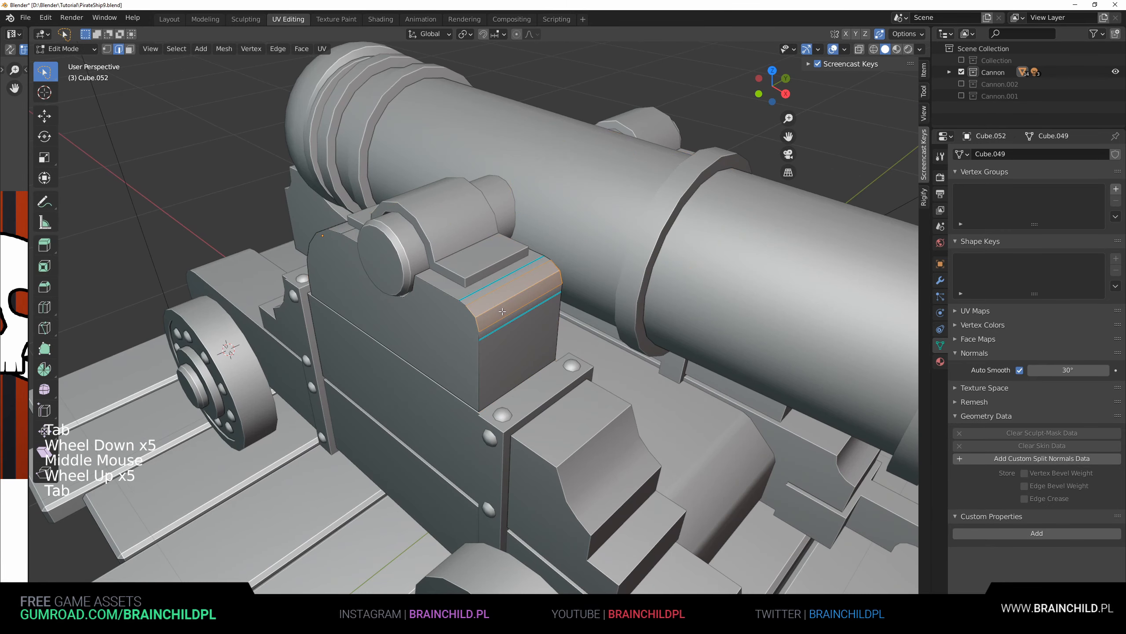
Step: Clear the sharp marking from the two edges bordering the cheek block's rounded front corner
left_click(502, 310)
left_click(492, 297)
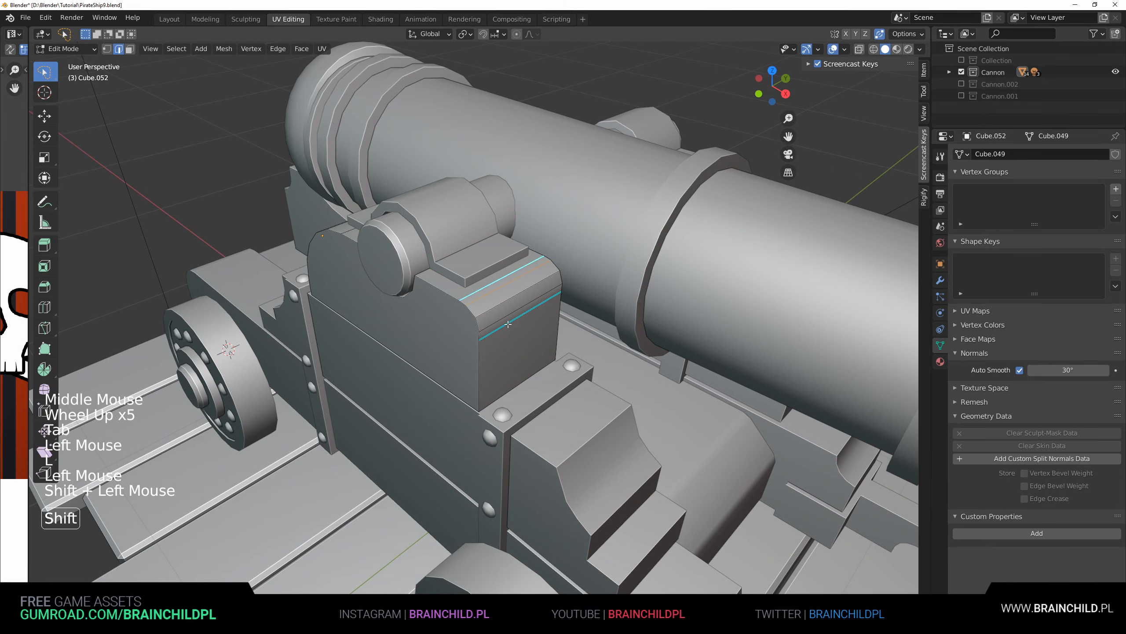
left_click(508, 324, "shift")
key("ctrl+e")
left_click(488, 550)
key("Tab")
Step: Set the cheek block's Auto Smooth angle to 43.4° and deselect the block
scroll(510, 318, "down", 4)
scroll(510, 318, "up", 2)
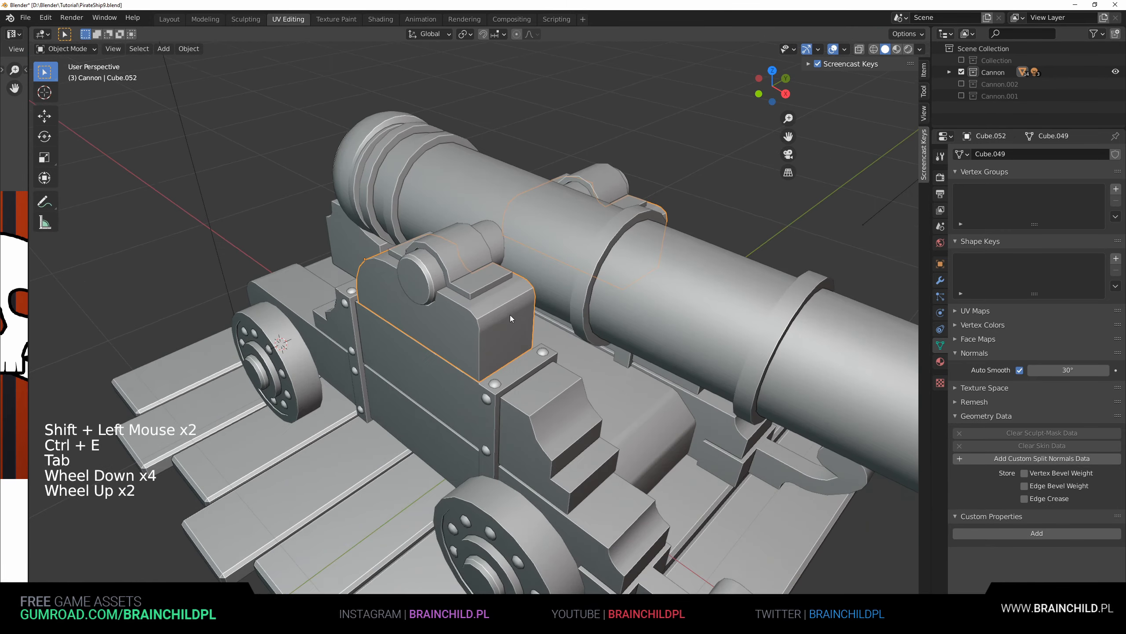
scroll(511, 318, "up", 2)
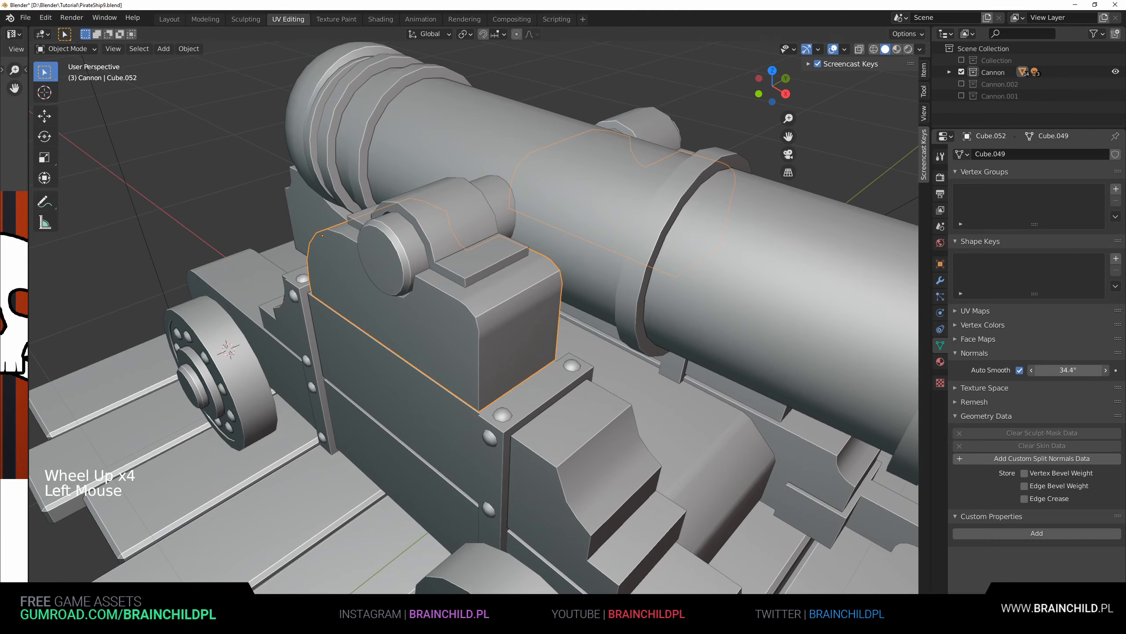
scroll(686, 353, "down", 1)
middle_click_drag(686, 353, 534, 302)
scroll(586, 346, "down", 4)
left_click(576, 350)
scroll(565, 357, "down", 2)
scroll(534, 301, "up", 4)
middle_click_drag(534, 302, 665, 258, "shift")
scroll(569, 246, "up", 1)
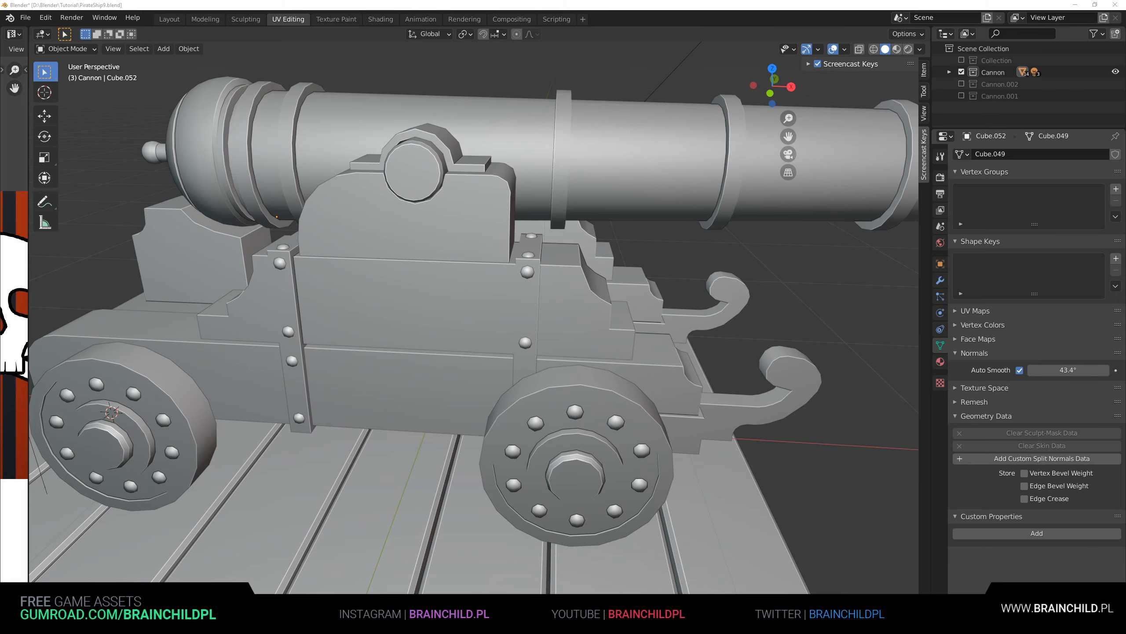
Step: Add a cube near the rear wheel and scale it down in two passes, the last by a factor of 0.241
middle_click_drag(754, 190, 823, 181)
middle_click_drag(823, 182, 843, 195)
middle_click_drag(843, 196, 647, 244, "shift")
middle_click_drag(647, 244, 675, 250)
left_click(530, 282)
middle_click_drag(675, 249, 599, 346, "shift")
key("shift+a")
mouse_move(531, 283)
left_click(598, 294)
scroll(599, 295, "down", 5)
scroll(600, 346, "down", 2, "alt")
key("s")
left_click(492, 362)
scroll(569, 388, "up", 3)
key("s")
left_click(506, 387)
Step: Place the small cube over the rear end of the near carriage rail in top view and resize it
key("g")
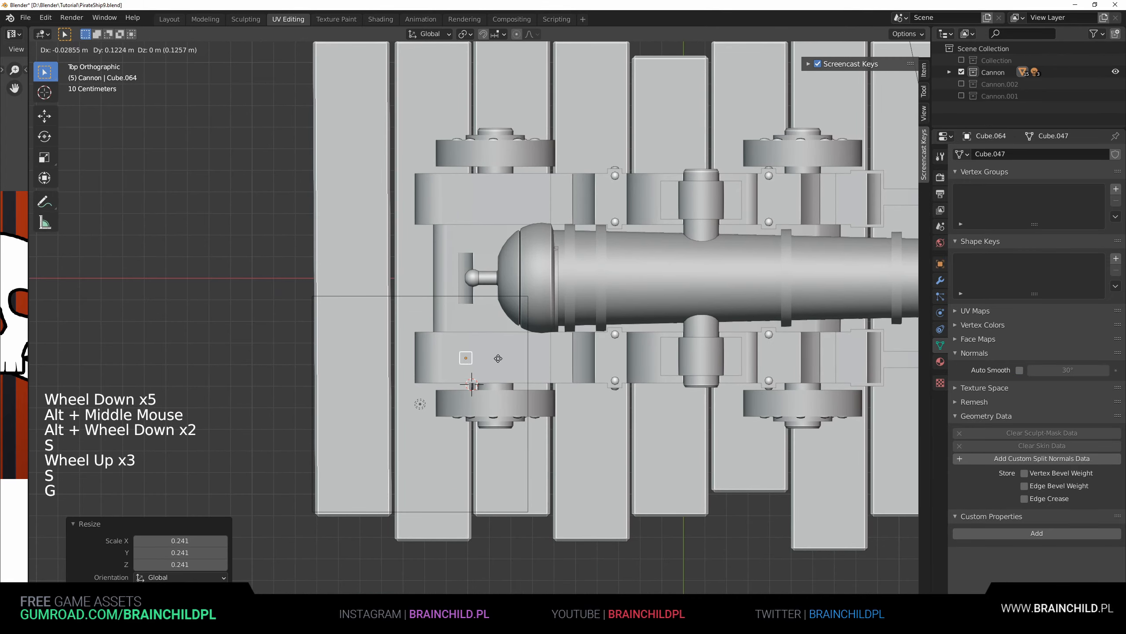
left_click(503, 368)
key("s")
left_click(518, 365)
key("g")
left_click(516, 363)
Step: Raise the cube along Z to the rail's top surface, resize it, and lift it about 0.027 m further
middle_click_drag(515, 364, 638, 237)
key("g")
key("z")
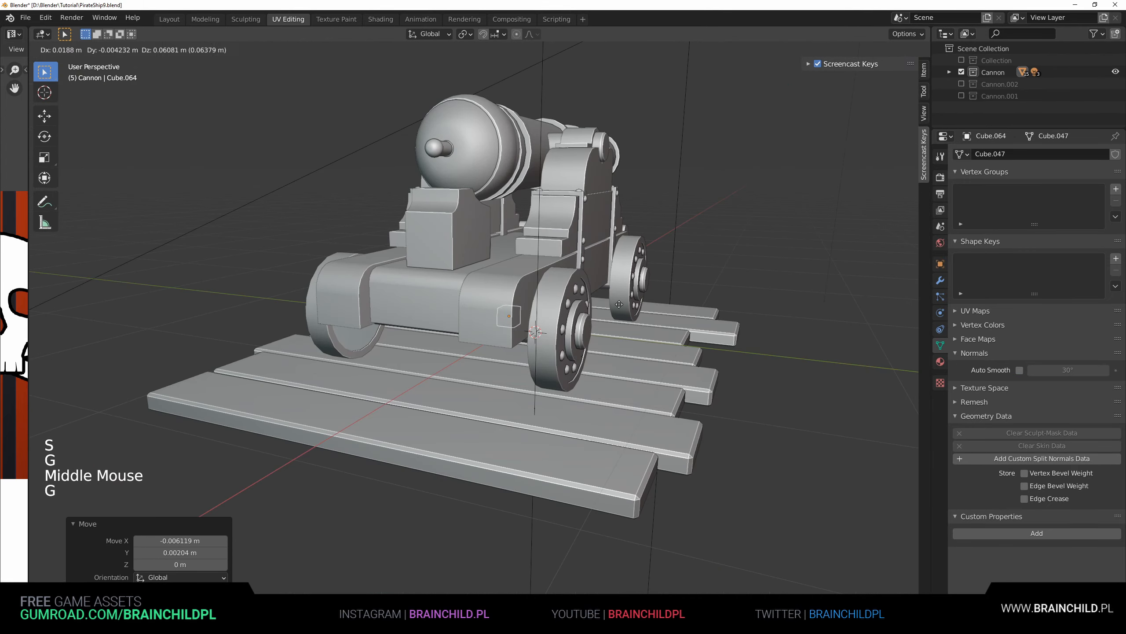
left_click(632, 187)
middle_click_drag(632, 186, 581, 320)
scroll(581, 329, "up", 4)
key("s")
left_click(571, 326)
key("g")
key("z")
left_click(572, 312)
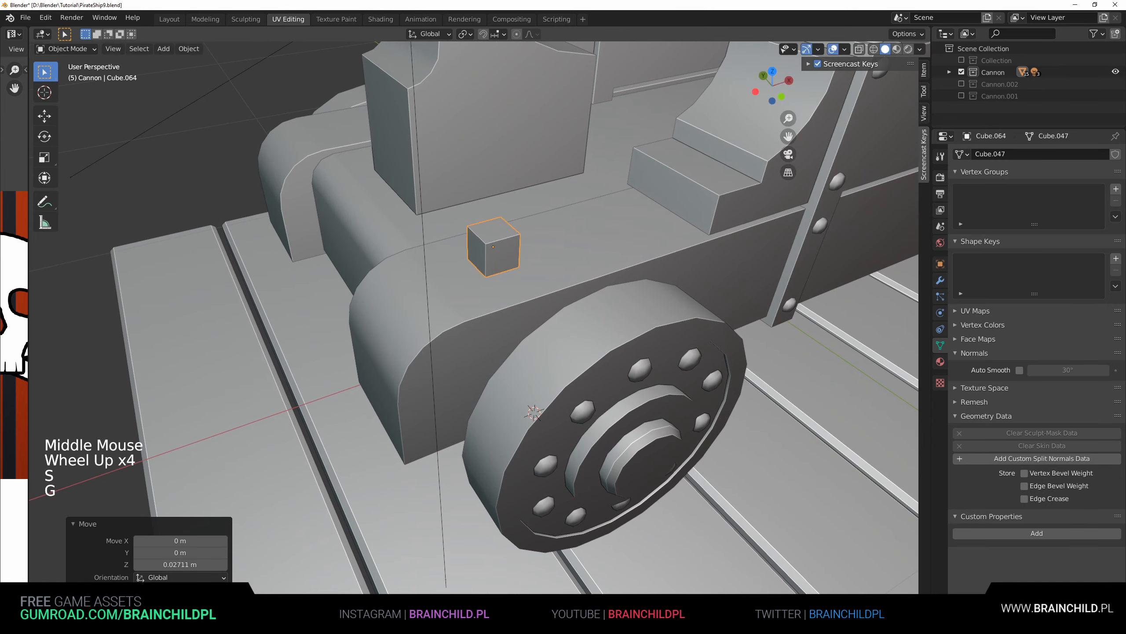
Step: Flatten the cube along Z and move it about -0.018 m along Z onto the rail
key("s")
key("z")
left_click(530, 285)
key("g")
key("z")
left_click(539, 298)
middle_click_drag(540, 298, 573, 277, "shift")
scroll(542, 268, "up", 2)
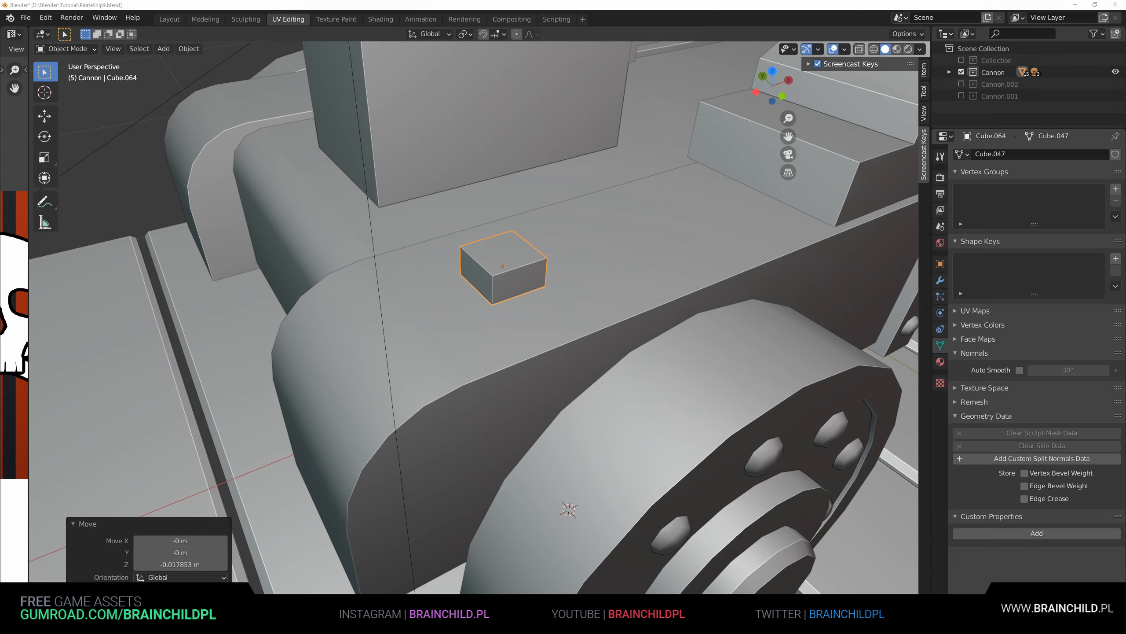
Step: Move the flat block in front view forward and down to the rail's side beside the rear metal strap
middle_click_drag(581, 272, 535, 293)
left_click_drag(536, 294, 339, 262, "alt")
key("g")
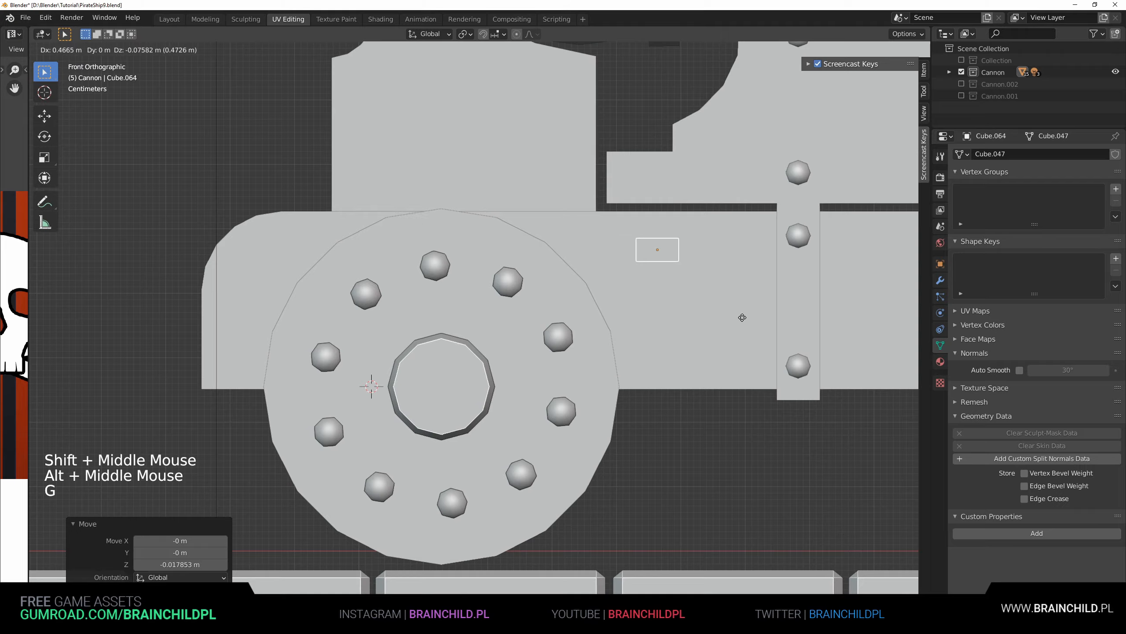
left_click(799, 345)
middle_click_drag(732, 314, 600, 262, "shift")
middle_click_drag(670, 265, 563, 346, "shift")
scroll(560, 274, "down", 4)
Step: Move the block about -0.154 m along Y onto the rail's outer side face
key("g")
key("g")
left_click(685, 339)
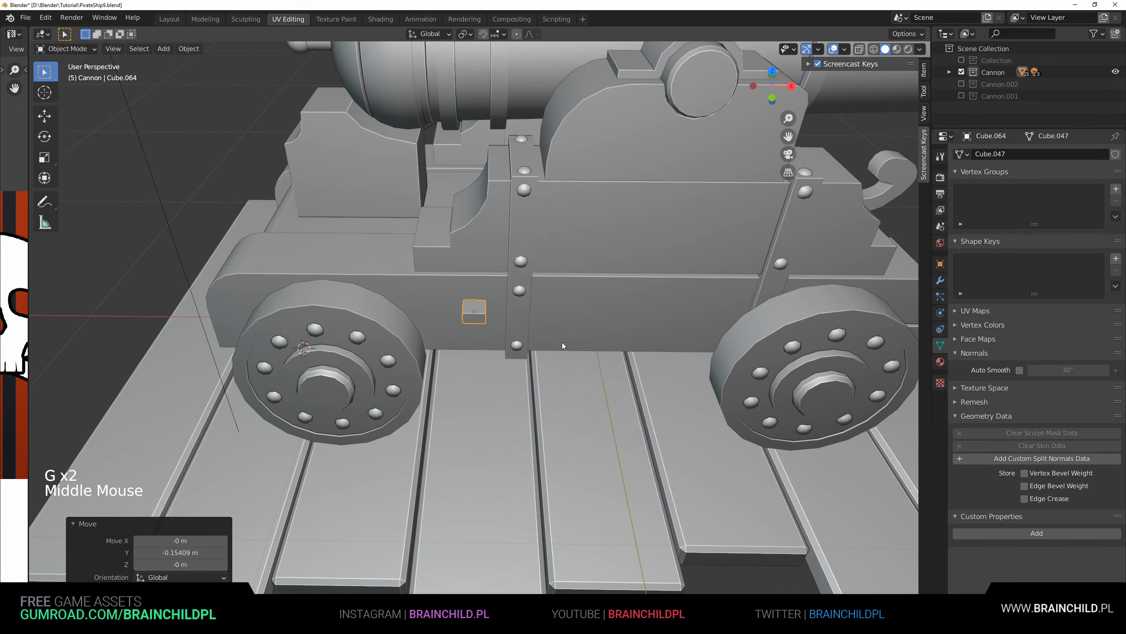
Step: Move the block about 0.286 m along X to the front side of the rear metal strap
key("g")
key("x")
left_click(649, 335)
middle_click_drag(649, 334, 587, 319, "shift")
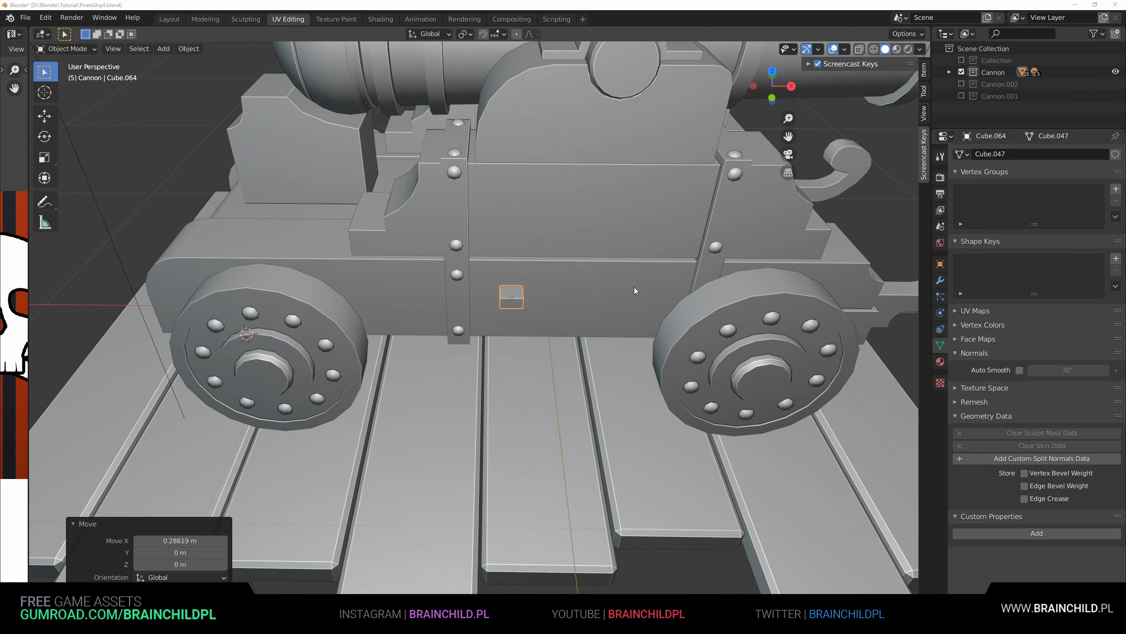
middle_click_drag(635, 291, 628, 273)
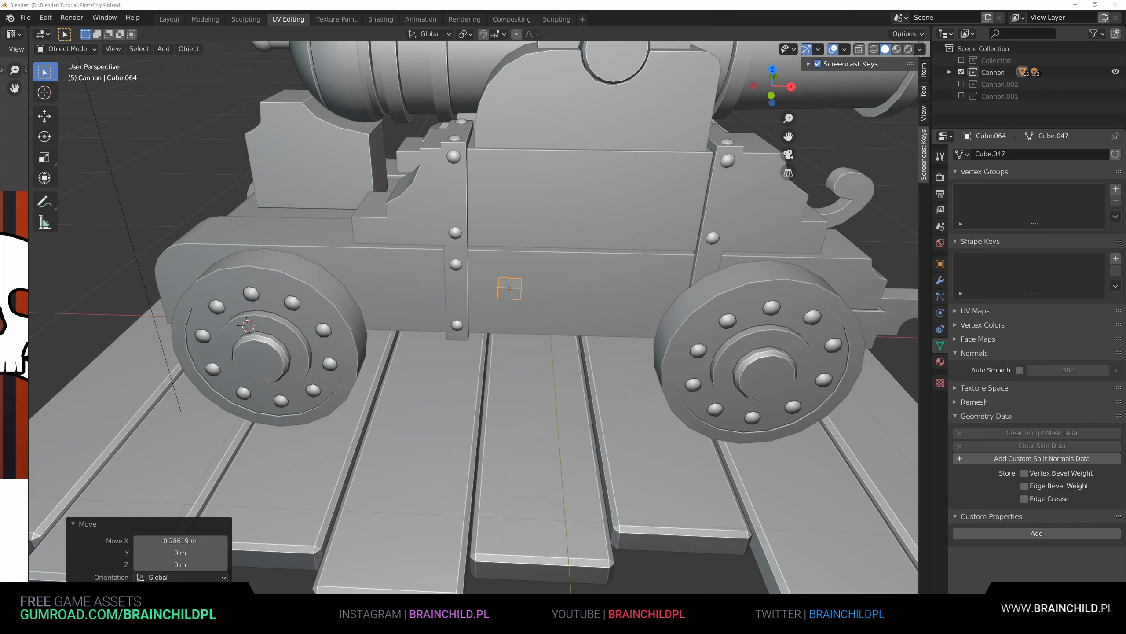
middle_click_drag(721, 298, 789, 255)
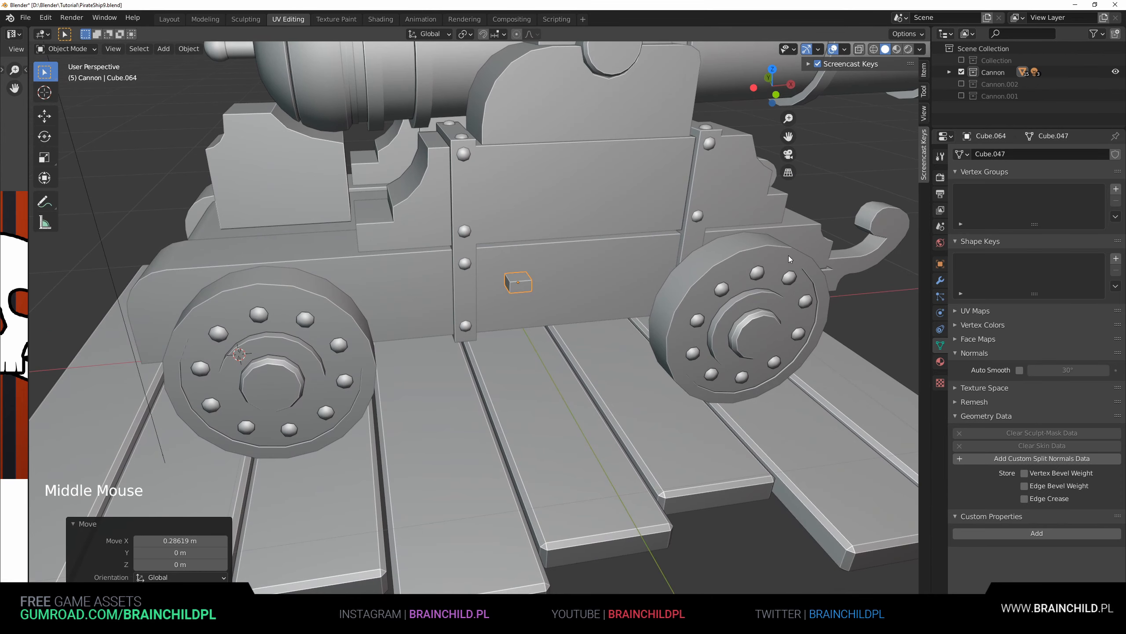
scroll(553, 275, "up", 2)
key("Delete")
key("ctrl+z")
Step: Stretch the small block on the rail's side along Z by a factor of 1.929
middle_click_drag(584, 265, 630, 329)
key("s")
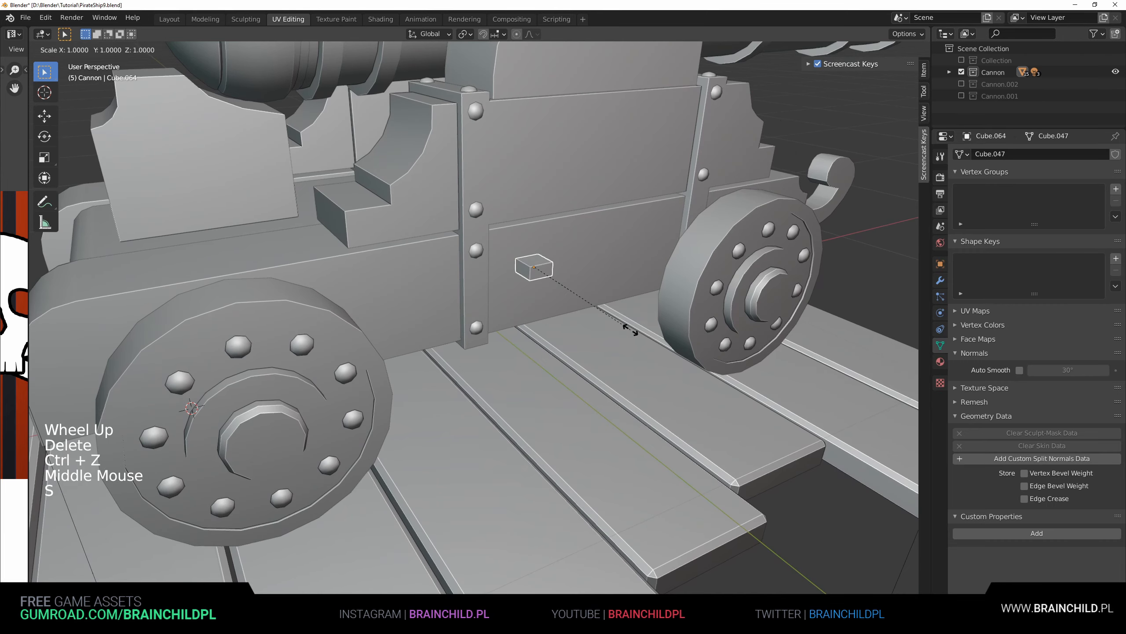
left_click(620, 474)
key("s")
key("y")
right_click(617, 417)
Step: Narrow the small block on the rail's side by a factor of about 0.62 along Y and about 0.57 along X
key("s")
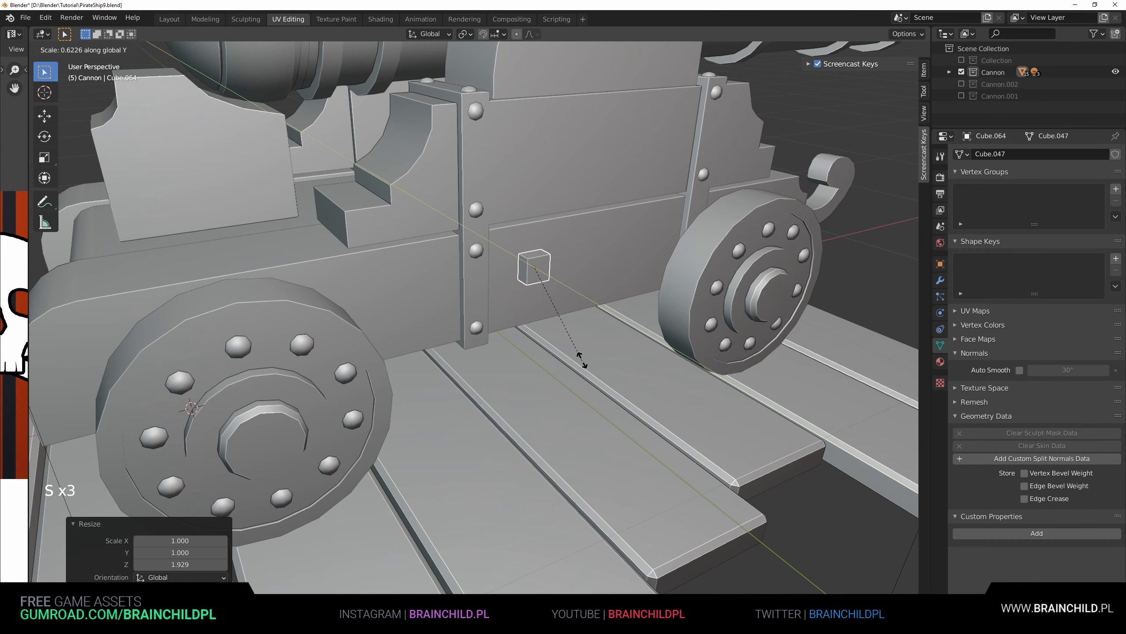
left_click(579, 353)
key("s")
key("x")
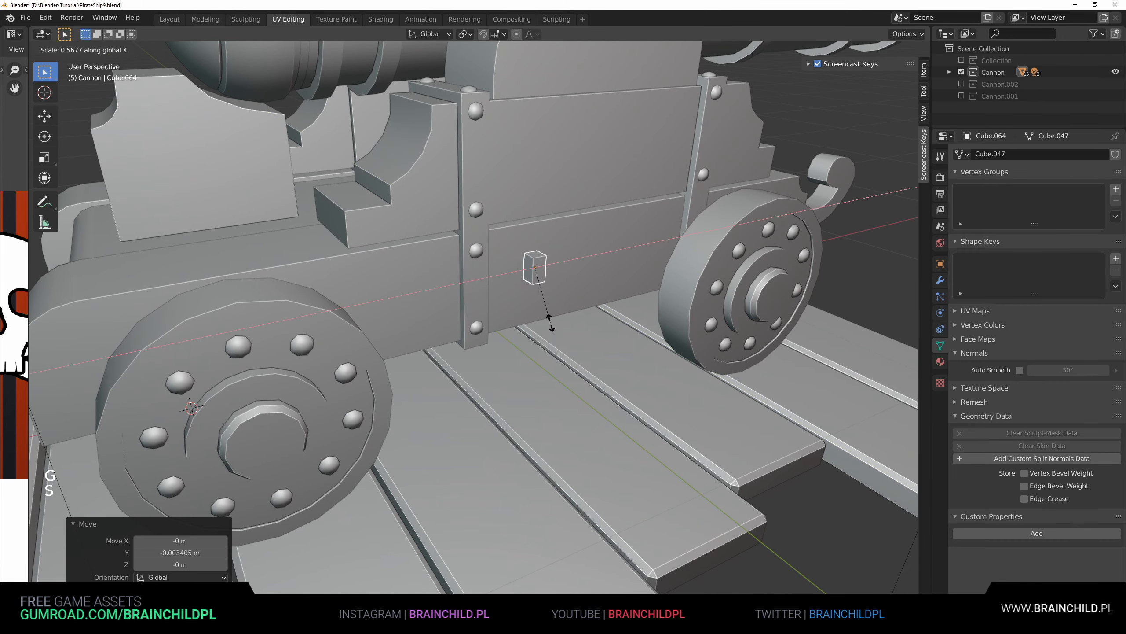
left_click(550, 323)
Step: Scale the small block by 0.633 along Y and move it about 0.024 m along Y against the rail
middle_click_drag(550, 323, 653, 327)
key("s")
key("y")
left_click(611, 303)
key("g")
key("y")
right_click(608, 300)
key("g")
key("x")
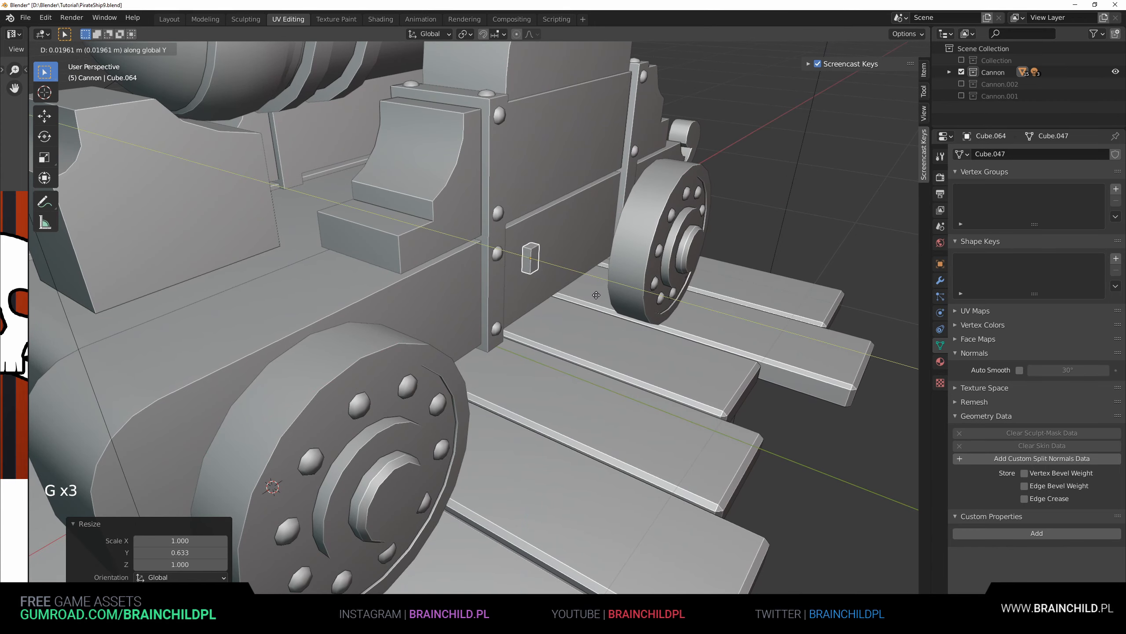
left_click(594, 294)
Step: Move the small block between the wheels in front view, about 0.165 m along X and -0.037 m along Z, and adjust it about -0.028 m along X
middle_click_drag(594, 293, 527, 355)
key("g")
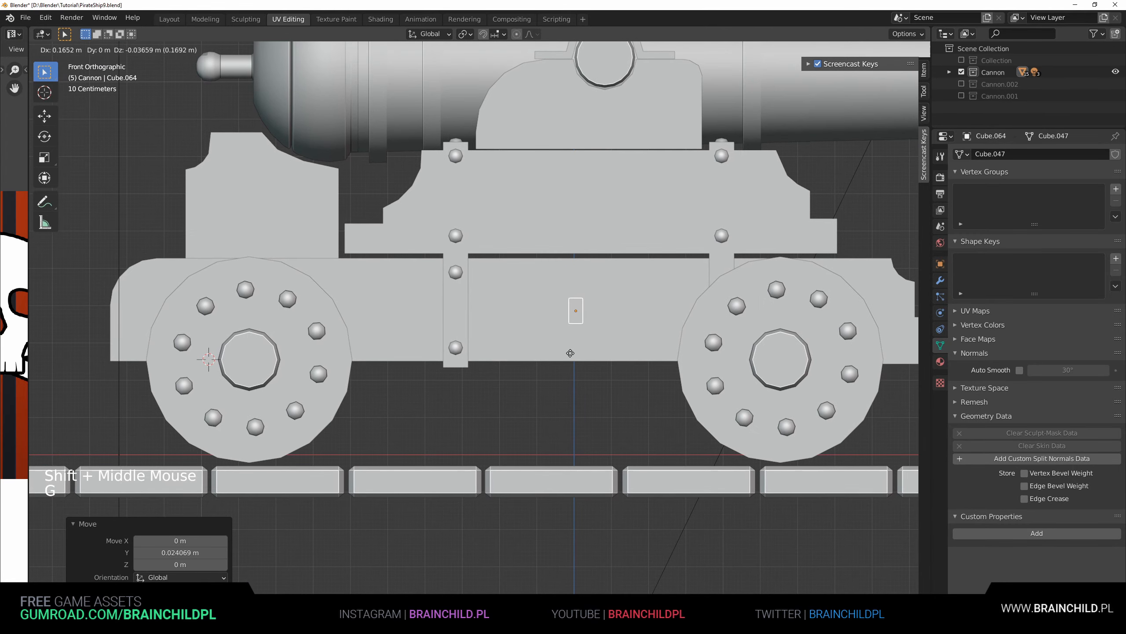
left_click(570, 353)
scroll(560, 345, "down", 3)
middle_click_drag(559, 346, 662, 392)
scroll(601, 326, "up", 6)
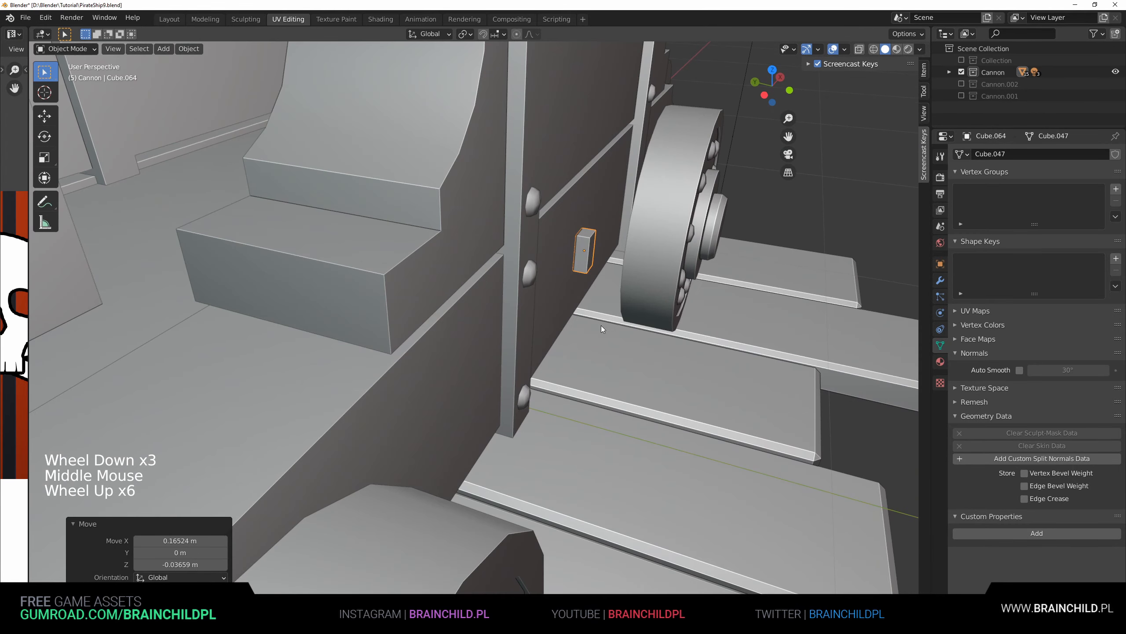
key("g")
middle_click_drag(601, 327, 554, 327)
left_click(488, 329)
Step: Add a torus with 16 major segments and 9 minor segments
key("shift+a")
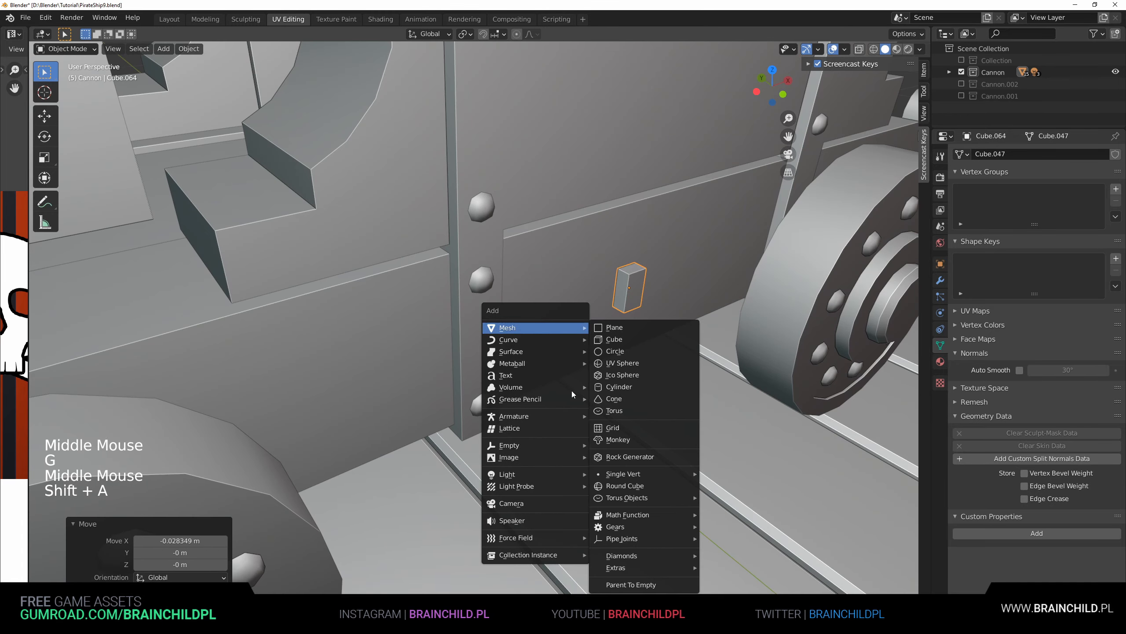
left_click(616, 410)
scroll(414, 433, "down", 5)
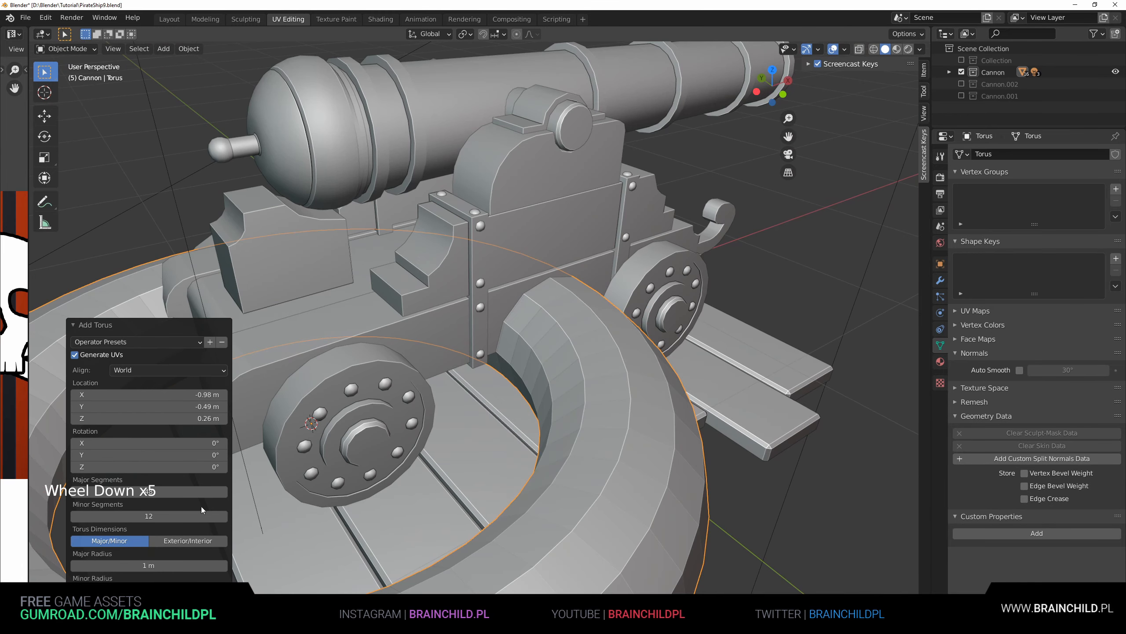
left_click_drag(158, 520, 127, 520)
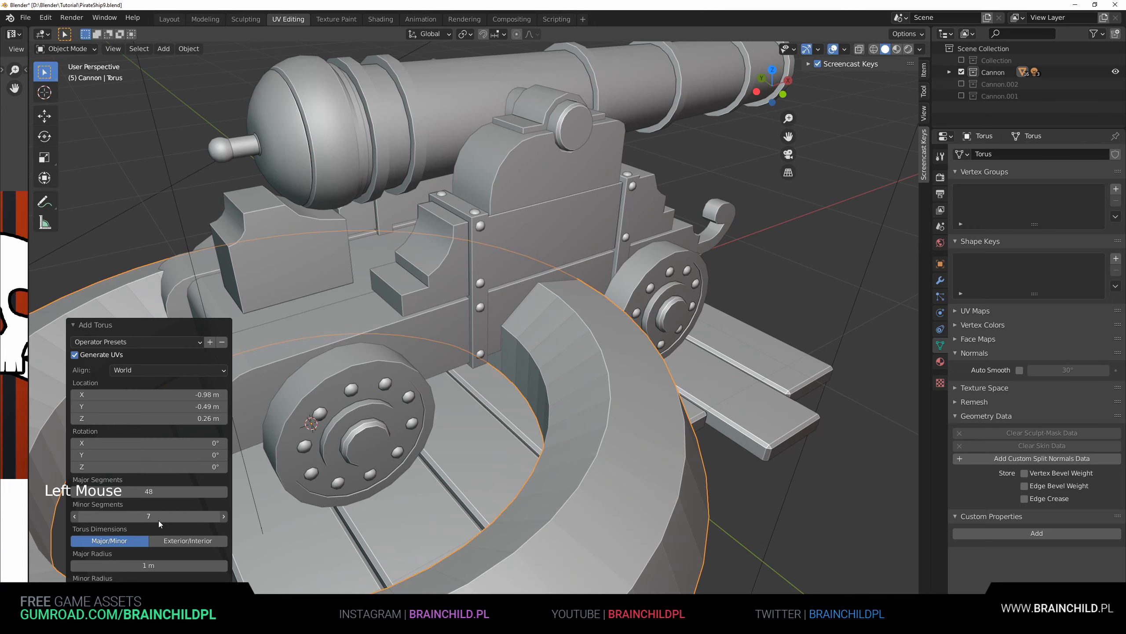
scroll(570, 392, "down", 6)
middle_click_drag(570, 393, 474, 393)
scroll(474, 393, "up", 1)
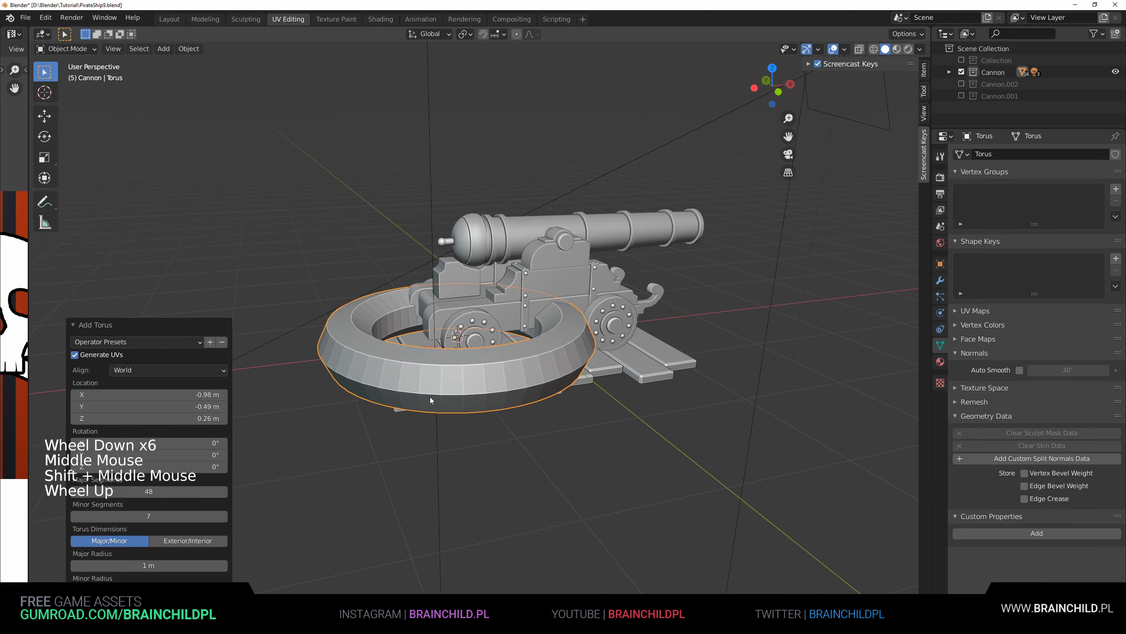
mouse_move(151, 516)
left_mouse_down()
mouse_move(134, 517)
mouse_move(160, 516)
left_mouse_up()
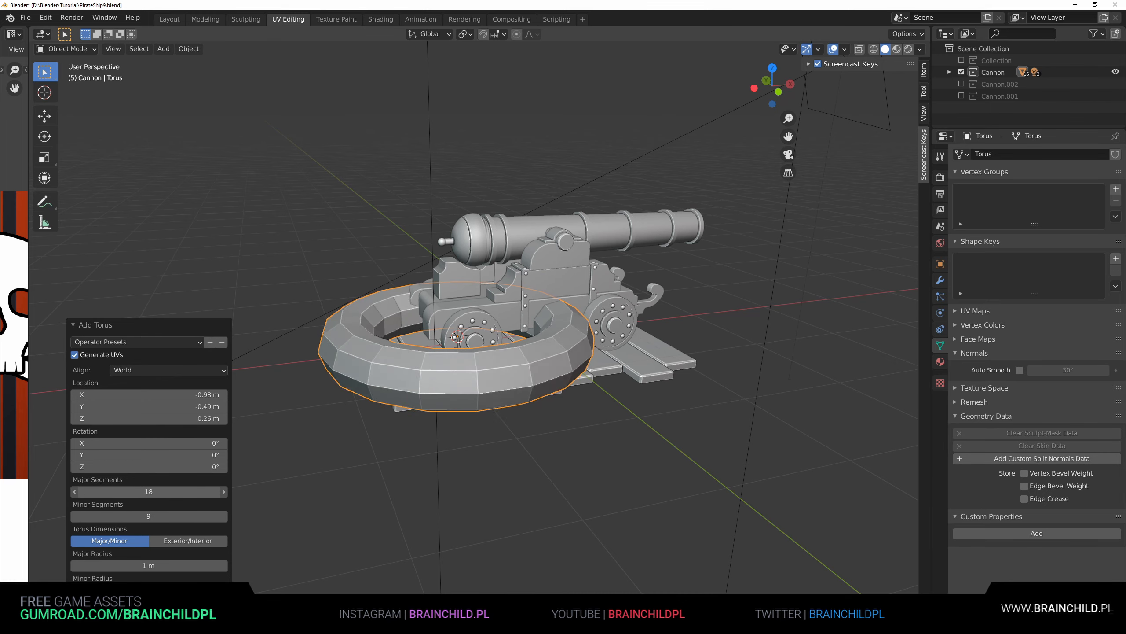
left_click_drag(148, 492, 145, 491)
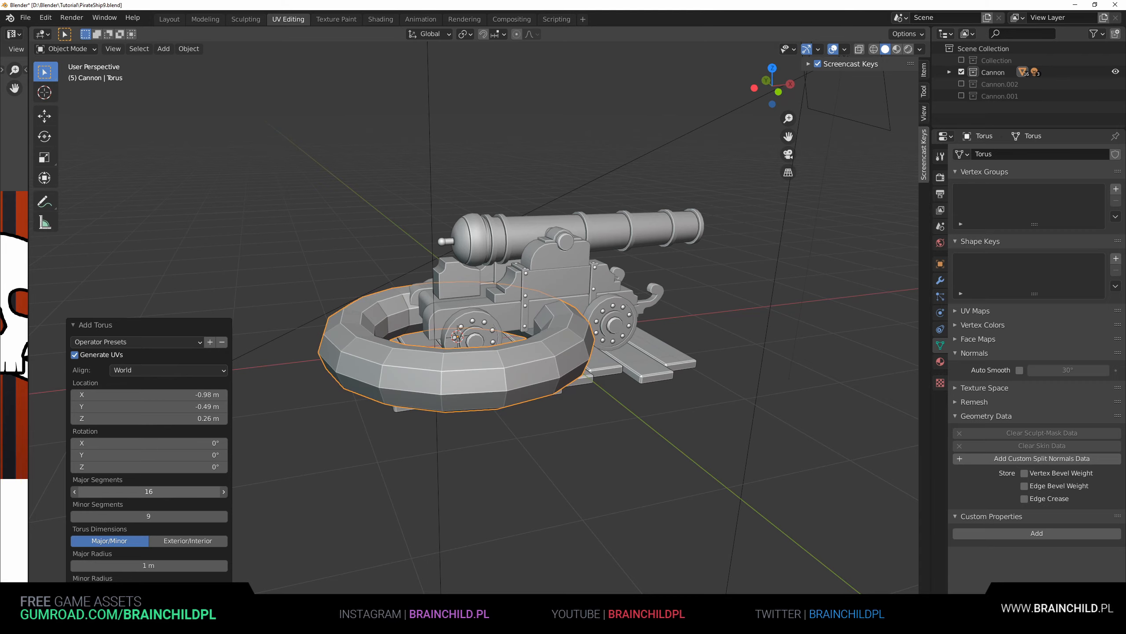
Step: Shade the whole torus smooth and rotate it 90° so it stands upright
middle_click_drag(514, 417, 669, 427)
key("Tab")
key("a")
key("q")
left_click(513, 414)
key("Tab")
key("r")
key("r")
left_click(425, 453)
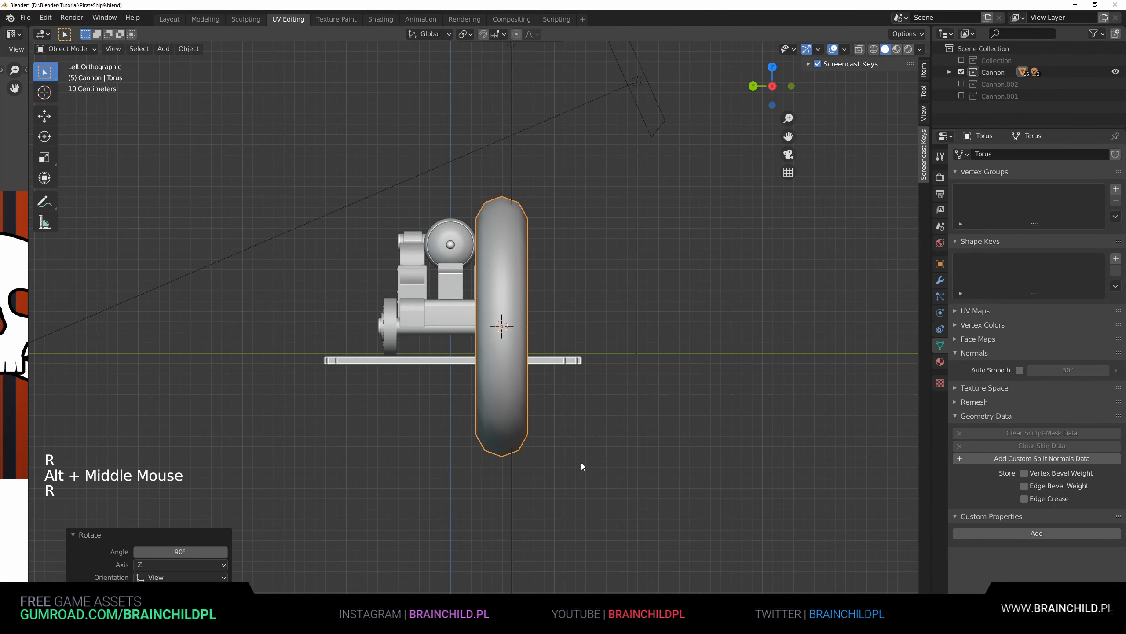
Step: Shrink the torus to less than wheel size and move it about -0.063 m along Y and 0.068 m along Z
key("s")
left_click(511, 370)
key("s")
left_click(513, 364)
key("g")
left_click(522, 355)
middle_click_drag(523, 354, 497, 372)
middle_click_drag(496, 372, 473, 375, "alt")
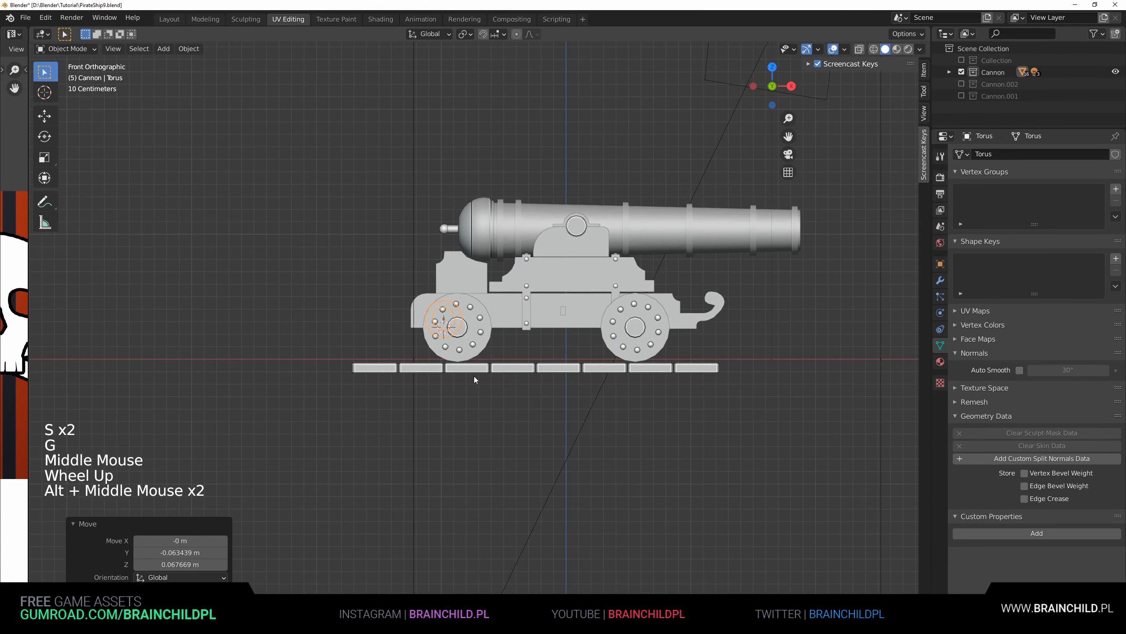
Step: Move the torus near the small rail block in front view and scale it down to a small ring
key("g")
left_click(600, 380)
key("s")
left_click(576, 354)
key("g")
left_click(575, 347)
Step: Rotate the small ring 90° about X so it lies flat, and raise it about 0.061 m along Z to the block
middle_click_drag(574, 346, 550, 400)
middle_click_drag(550, 400, 559, 337, "shift")
scroll(534, 434, "up", 4)
scroll(568, 316, "up", 4)
type("r")
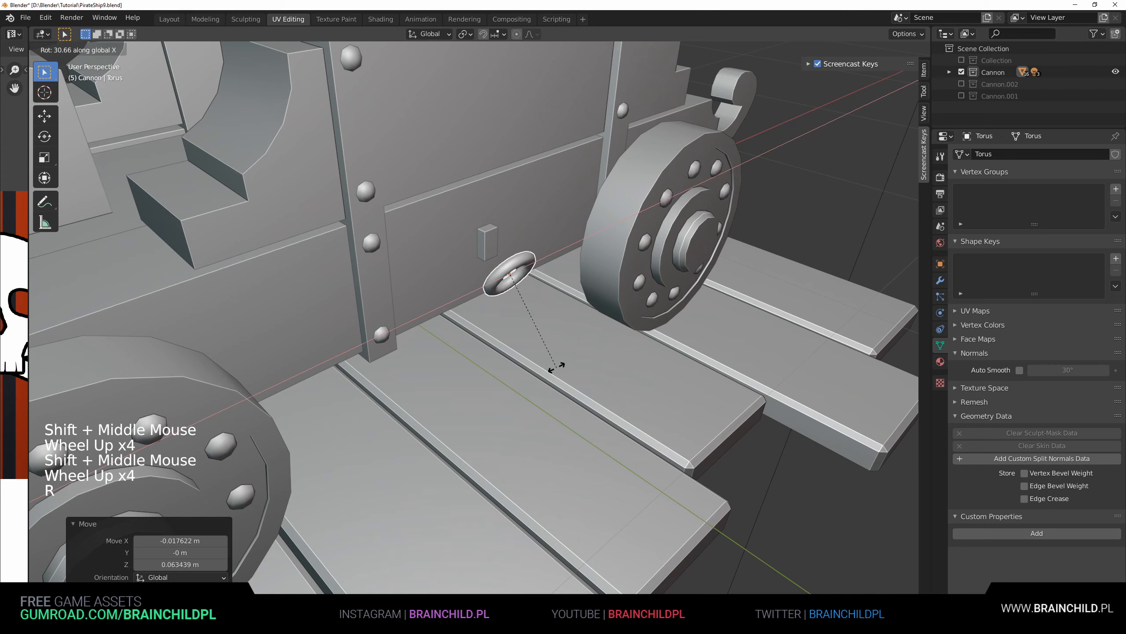
type("90")
left_click(555, 366)
key("g")
key("z")
left_click(530, 355)
Step: Move the ring in top view so its rear edge passes through the small block on the rail
middle_click_drag(530, 356, 494, 423, "alt")
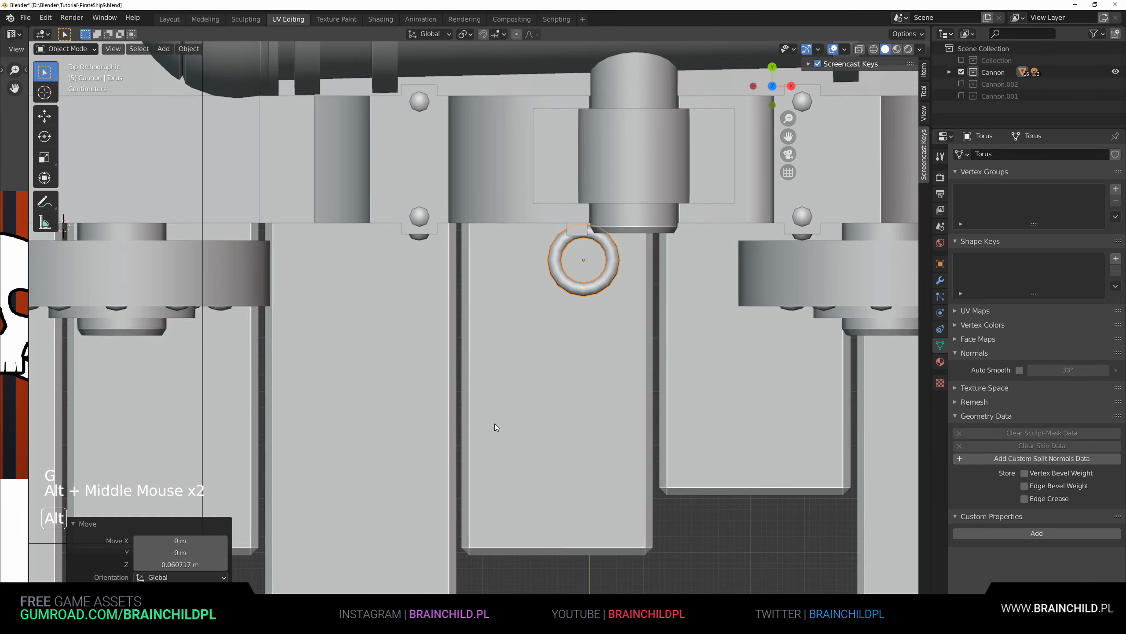
scroll(611, 210, "up", 4)
middle_click_drag(612, 209, 608, 276, "shift")
scroll(609, 277, "up", 1, "shift")
scroll(609, 277, "up", 4)
key("g")
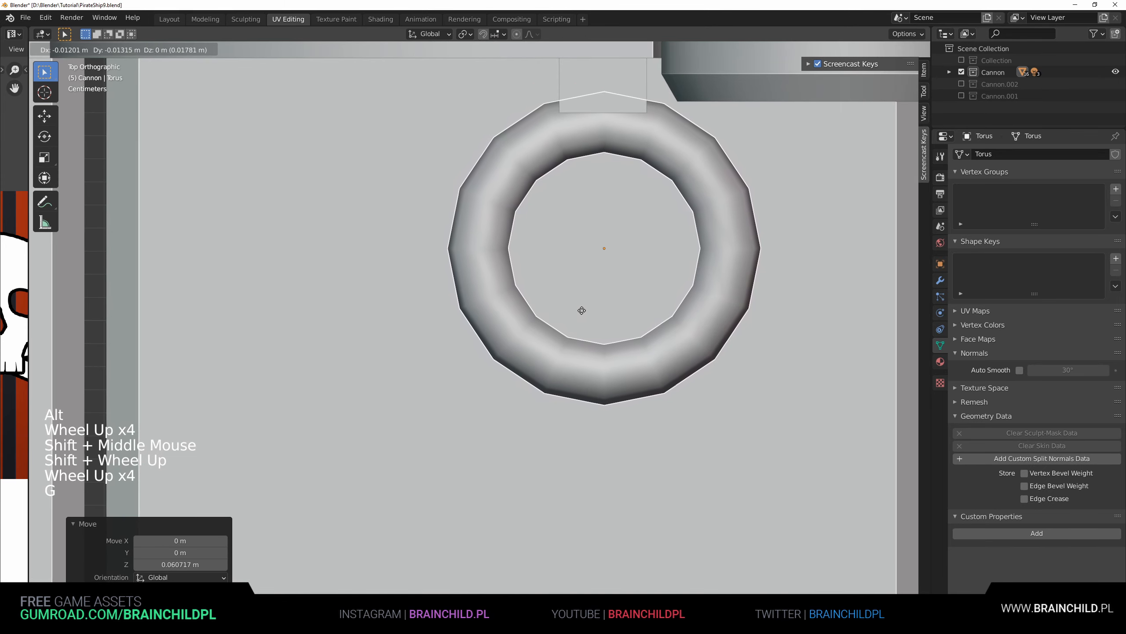
left_click(582, 310)
Step: Rotate the small block behind the ring 90° about Y
middle_click_drag(581, 310, 607, 338)
scroll(629, 227, "down", 5)
left_click(452, 319)
middle_click_drag(452, 318, 593, 320)
key("Tab")
key("a")
scroll(593, 319, "up", 2)
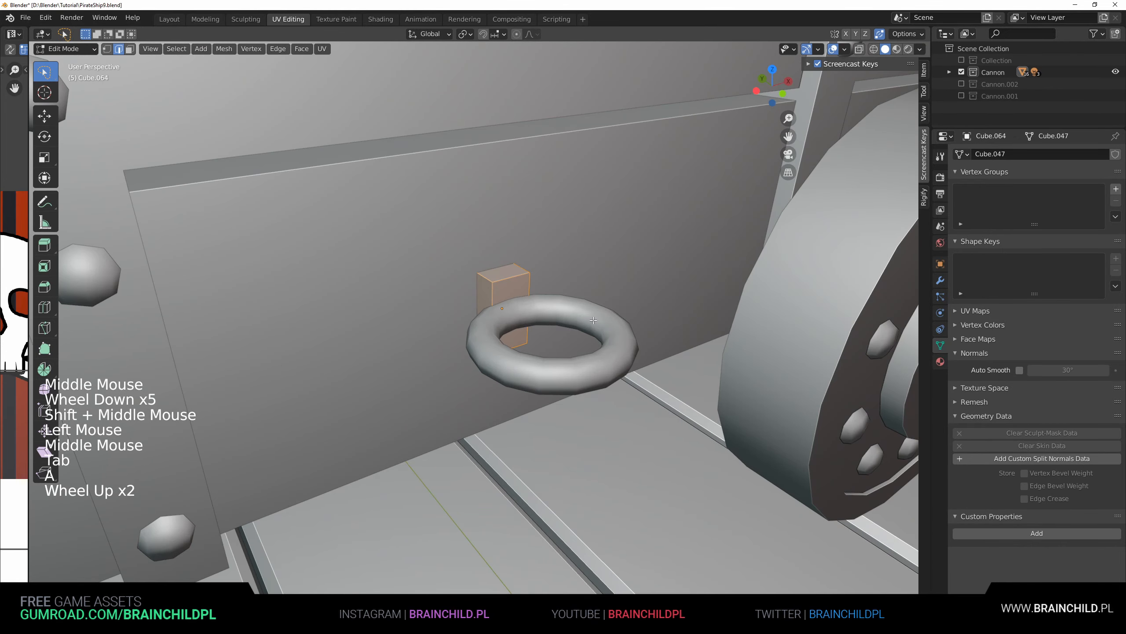
key("Tab")
scroll(612, 326, "up", 1)
scroll(618, 328, "down", 7)
key("r")
key("x")
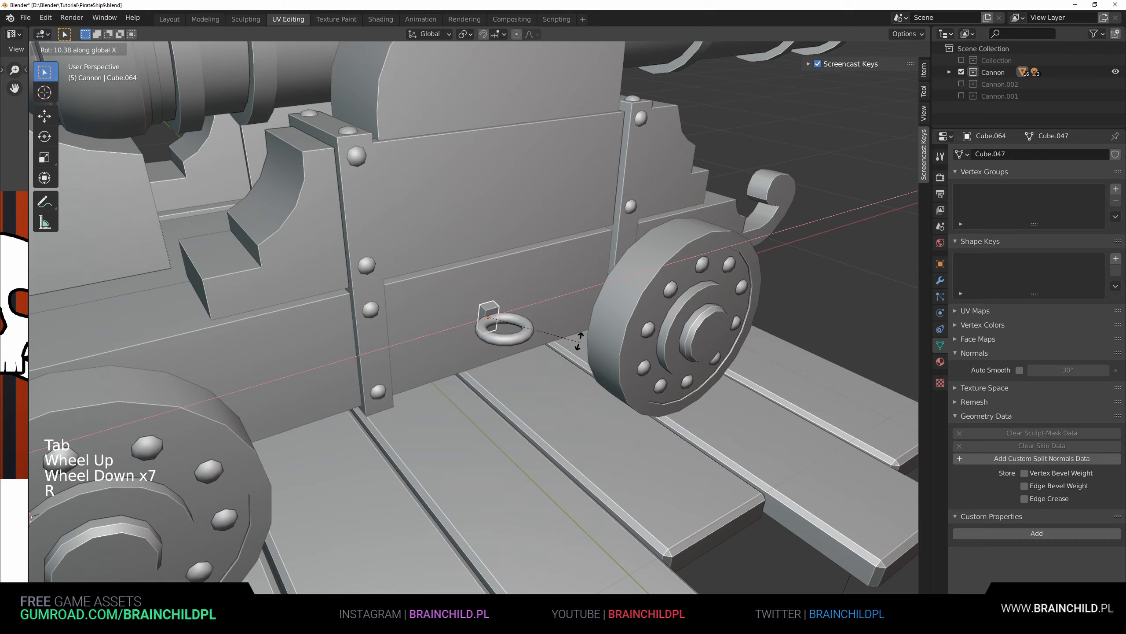
left_click(560, 350)
scroll(570, 360, "up", 5)
scroll(665, 335, "down", 12)
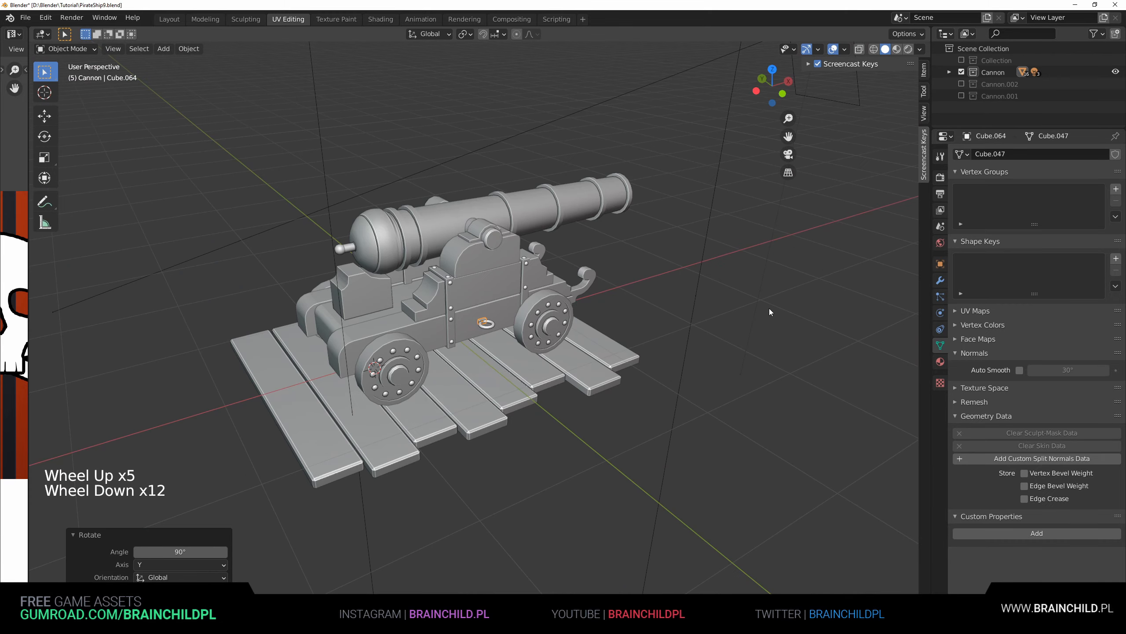
Step: Duplicate the ring and its block in front view, placing the copy about -1.009 m along X and 0.205 m along Z
left_click(769, 308)
middle_click_drag(769, 308, 806, 316, "shift")
scroll(798, 316, "up", 5)
left_click(579, 328)
left_click(576, 323, "shift")
middle_click_drag(577, 323, 566, 375, "alt")
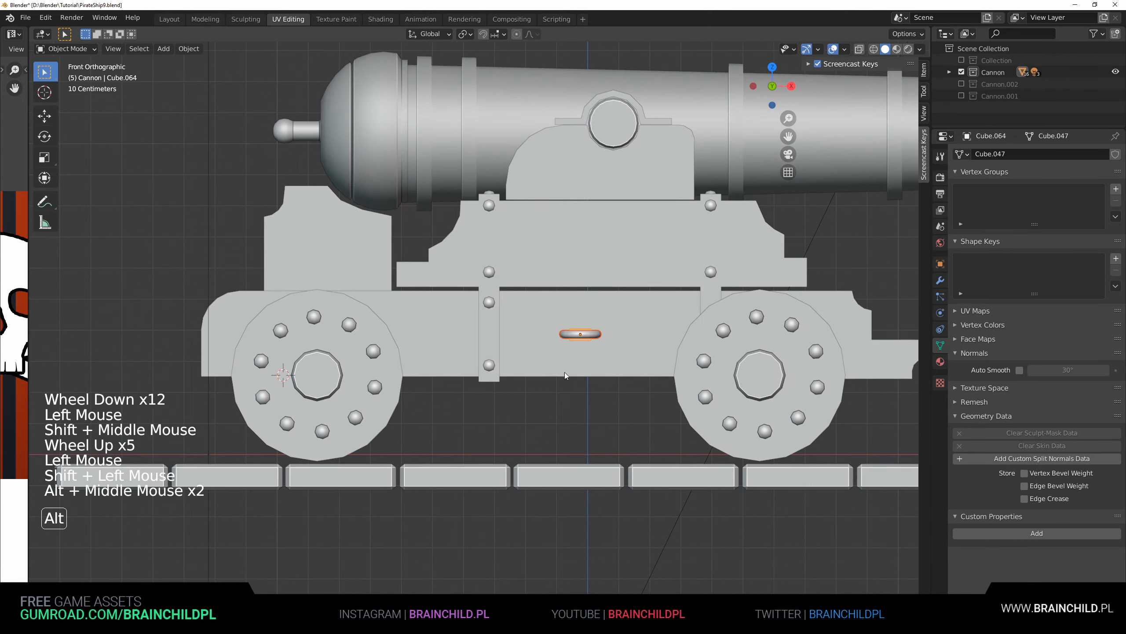
key("shift+d")
left_click(254, 311)
Step: Rotate the duplicated ring and block in left view so the ring stands vertically
middle_click_drag(254, 311, 536, 335, "alt")
key("r")
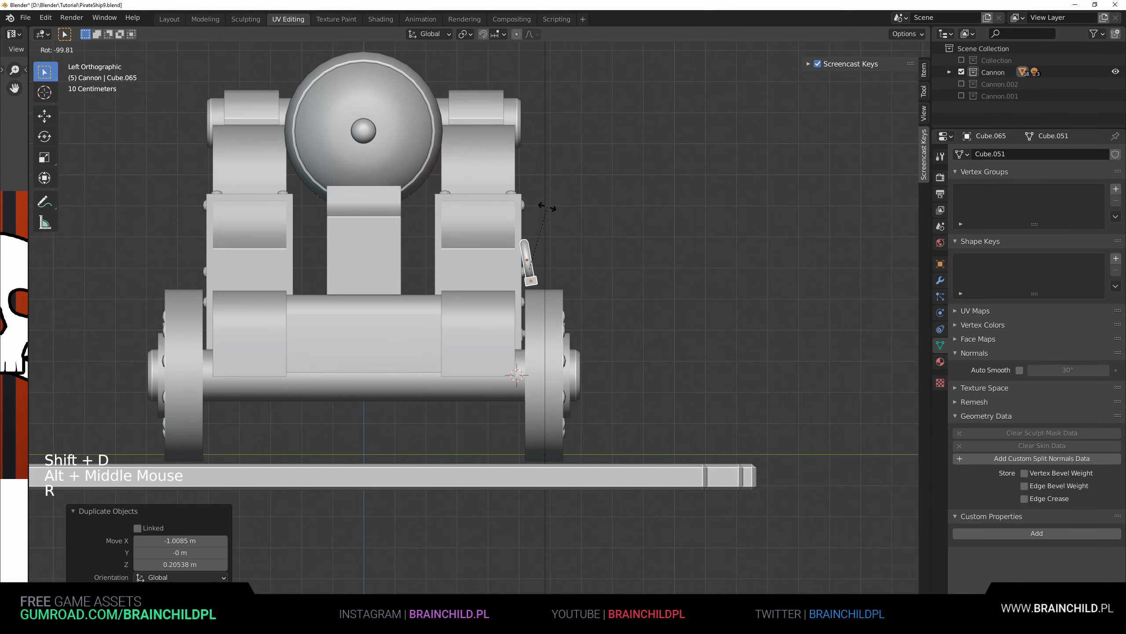
left_click(547, 207)
type("rz180")
left_click(577, 242)
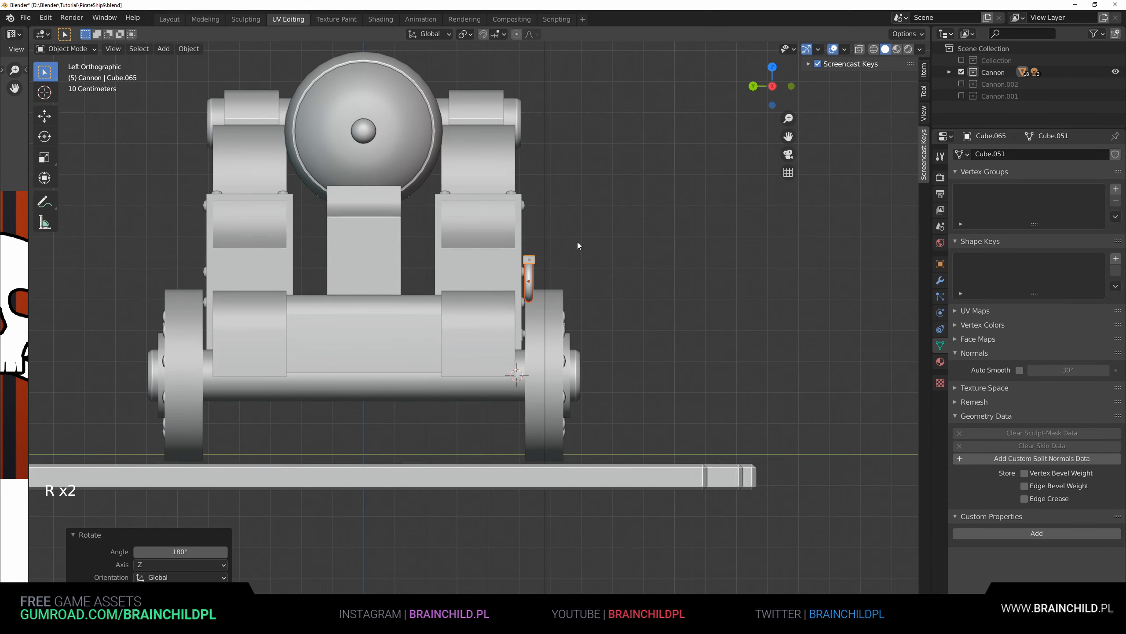
key("ctrl+z")
Step: Flip the duplicated ring and block 180° about X and move them onto the top of the carriage's side rail
key("r")
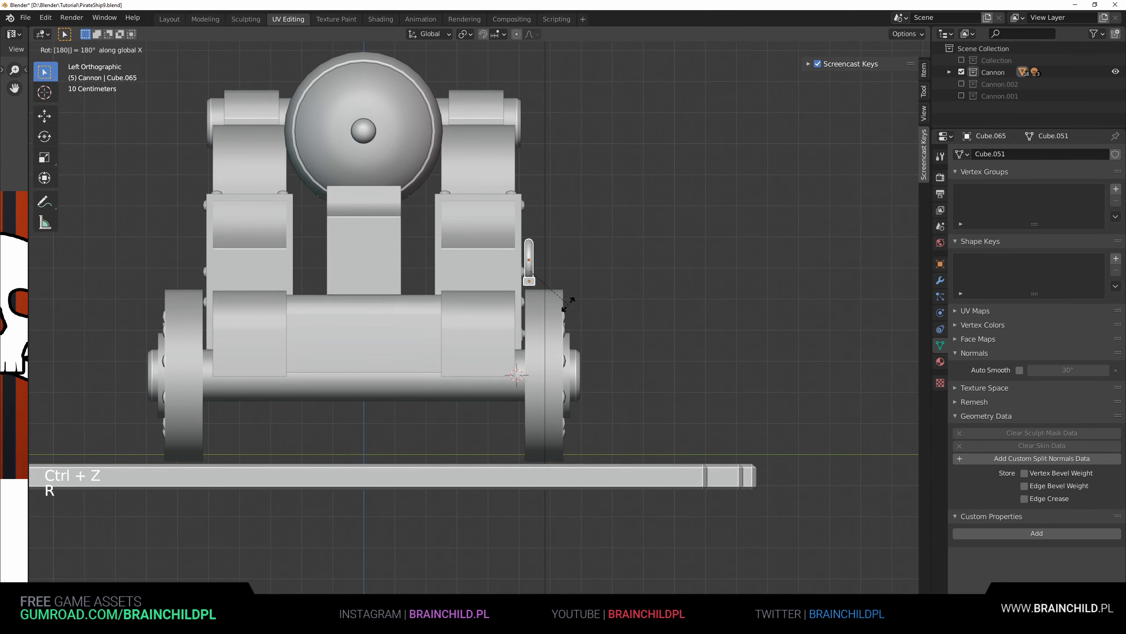
left_click(567, 304)
key("g")
left_click(511, 305)
Step: Move the upright ring and its block about 0.077 m along X on top of the rear side rail
middle_click_drag(511, 305, 556, 321)
key("g")
key("g")
left_click(534, 316)
scroll(536, 315, "down", 5)
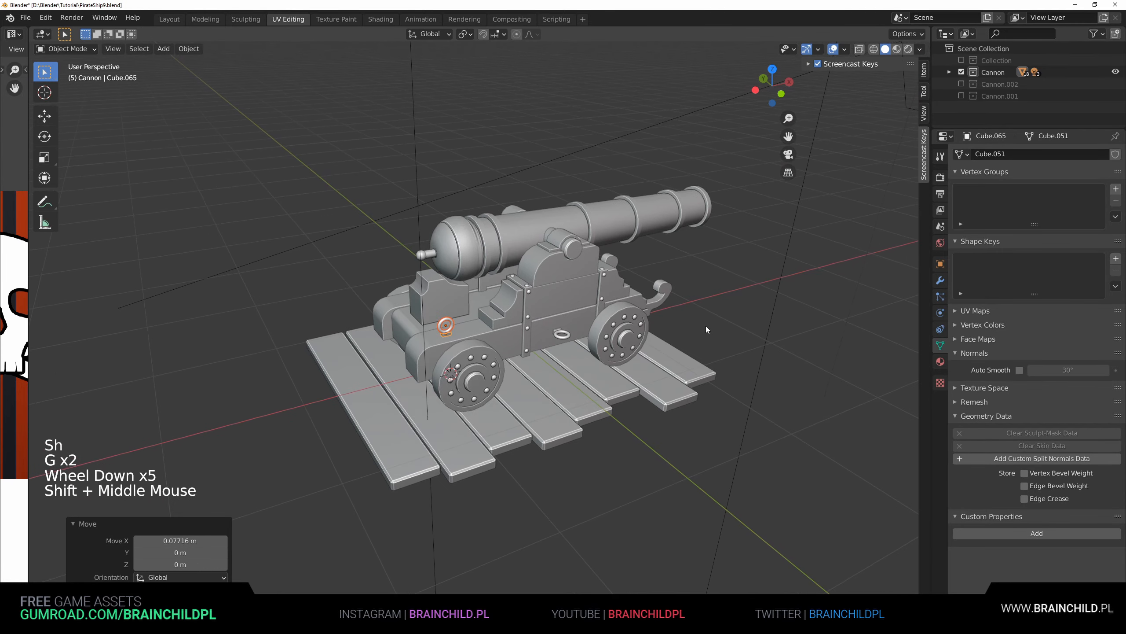
left_click(706, 325)
middle_click_drag(667, 308, 614, 298, "shift")
mouse_move(614, 297)
middle_mouse_down("shift")
mouse_move(590, 304)
mouse_move(600, 310)
middle_mouse_up("shift")
scroll(561, 321, "up", 3)
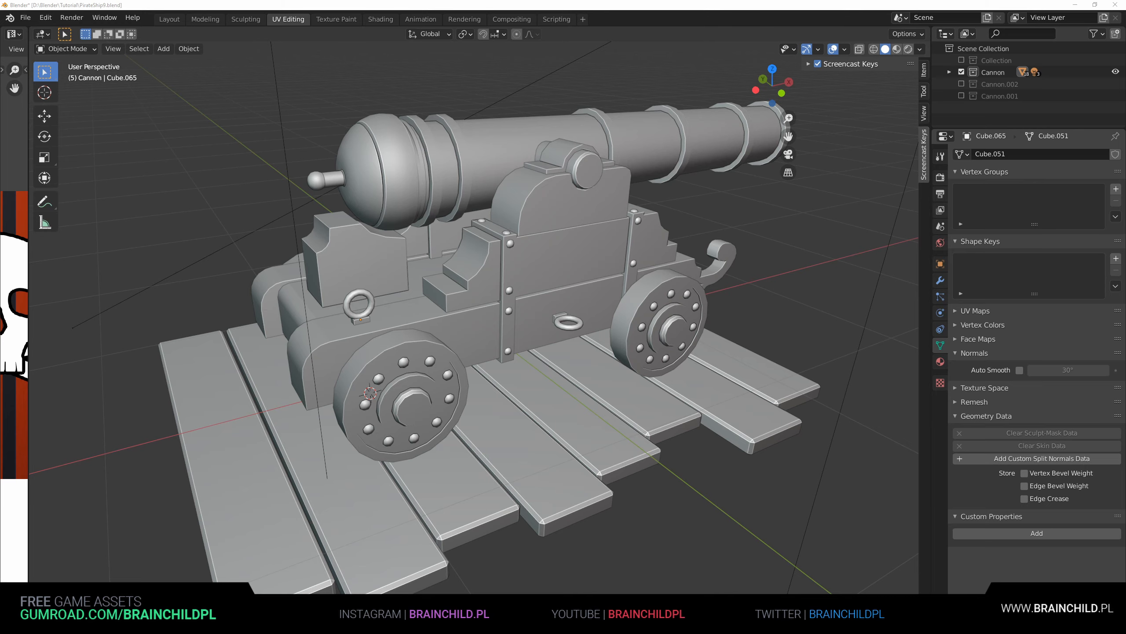
Step: Stretch the mounting block behind the rail's side ring along Z to nearly twice its height
middle_click_drag(572, 242, 488, 231)
scroll(488, 231, "down", 1, "shift")
scroll(488, 231, "up", 1)
middle_click_drag(488, 230, 504, 289, "shift")
scroll(403, 206, "up", 4)
left_click(416, 268)
left_click(439, 280)
key("g")
scroll(514, 306, "up", 2)
key("s")
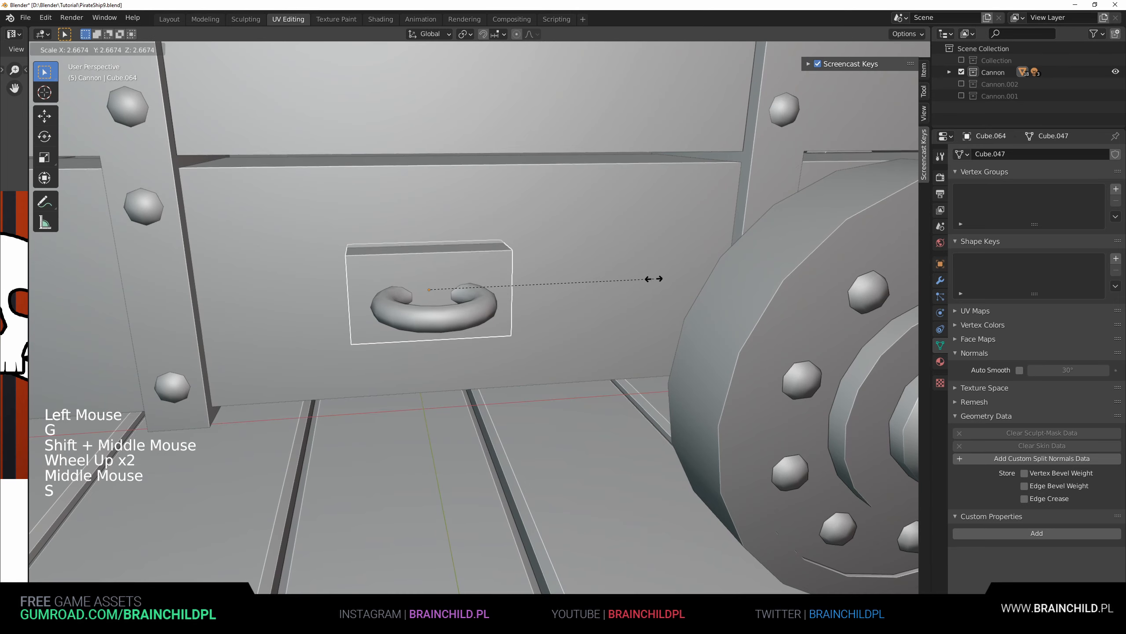
key("s")
key("z")
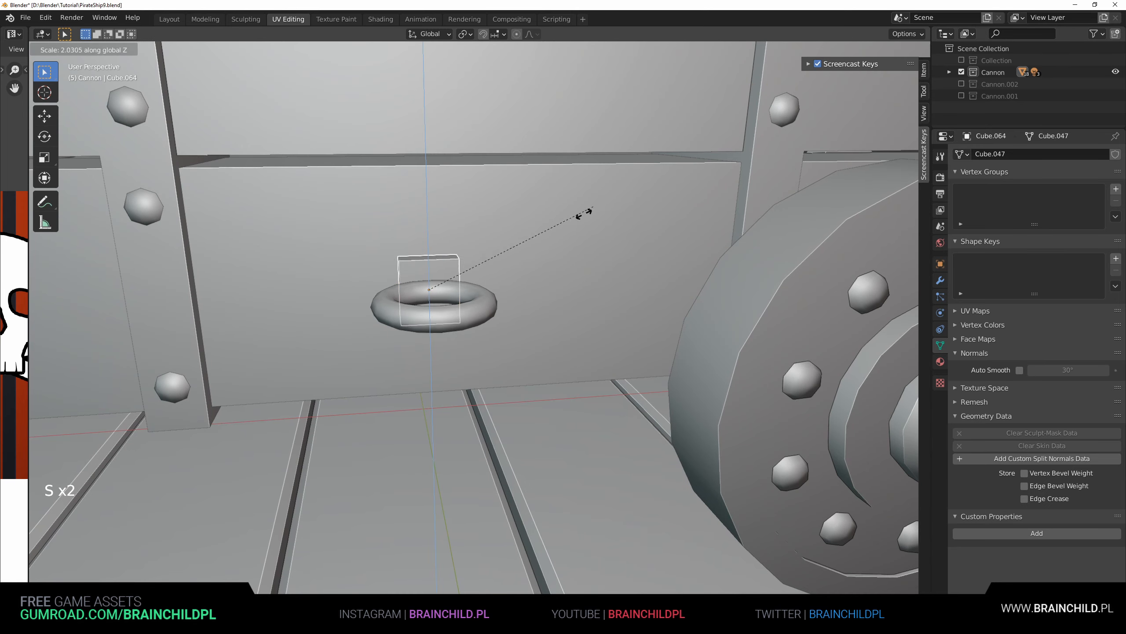
left_click(574, 226)
Step: Add two centred loop cuts to the side ring's mounting block, one vertical and one horizontal
key("Tab")
key("ctrl+r")
left_click(437, 265)
key("ctrl+r")
left_click(452, 272)
right_click(450, 271)
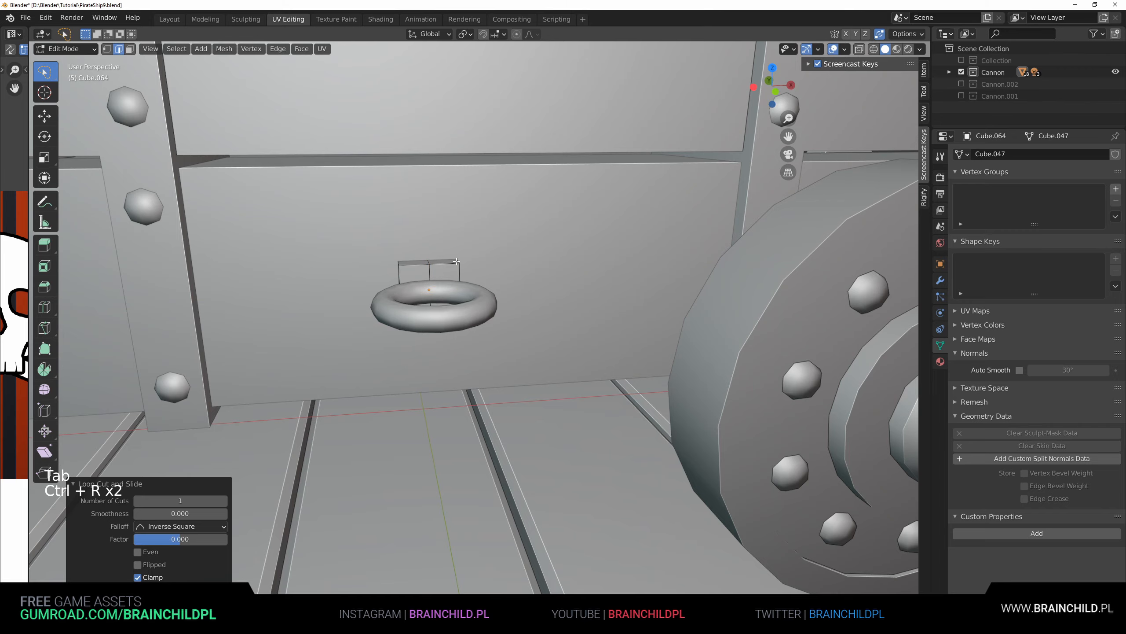
Step: Select the four corner edges of the side ring's mounting block and scale them outward by 1.953 into a star shape
left_click(395, 259)
left_click(398, 259, "shift")
middle_click_drag(398, 258, 421, 237)
left_click(467, 282, "shift")
middle_click_drag(467, 282, 501, 341)
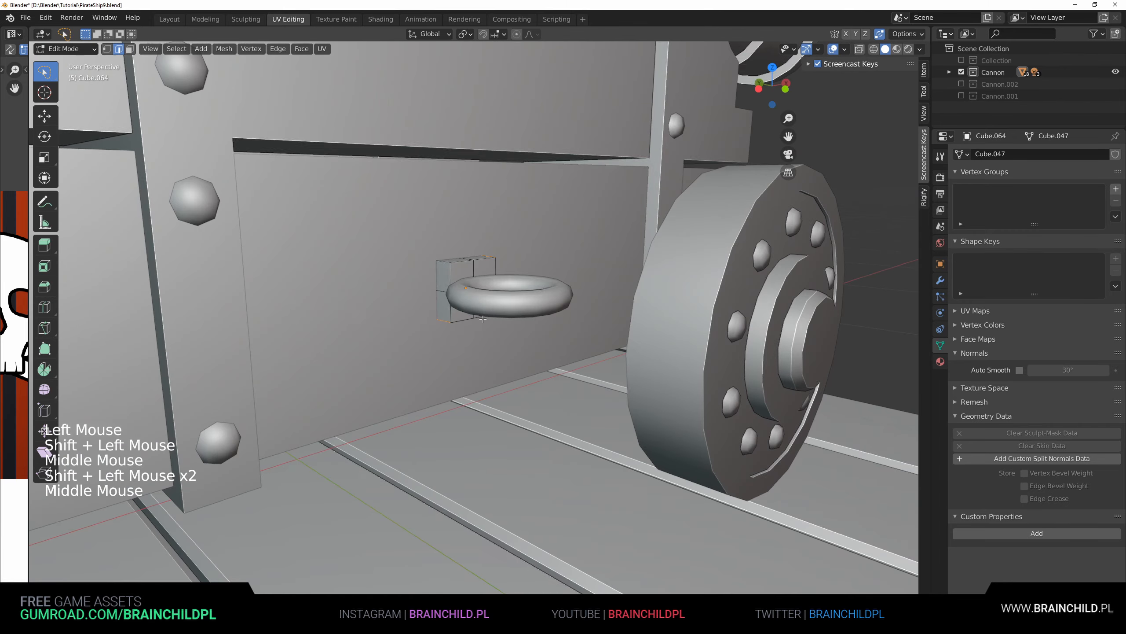
left_click(445, 264, "shift")
middle_click_drag(445, 264, 390, 275)
left_click(452, 267, "shift")
key("s")
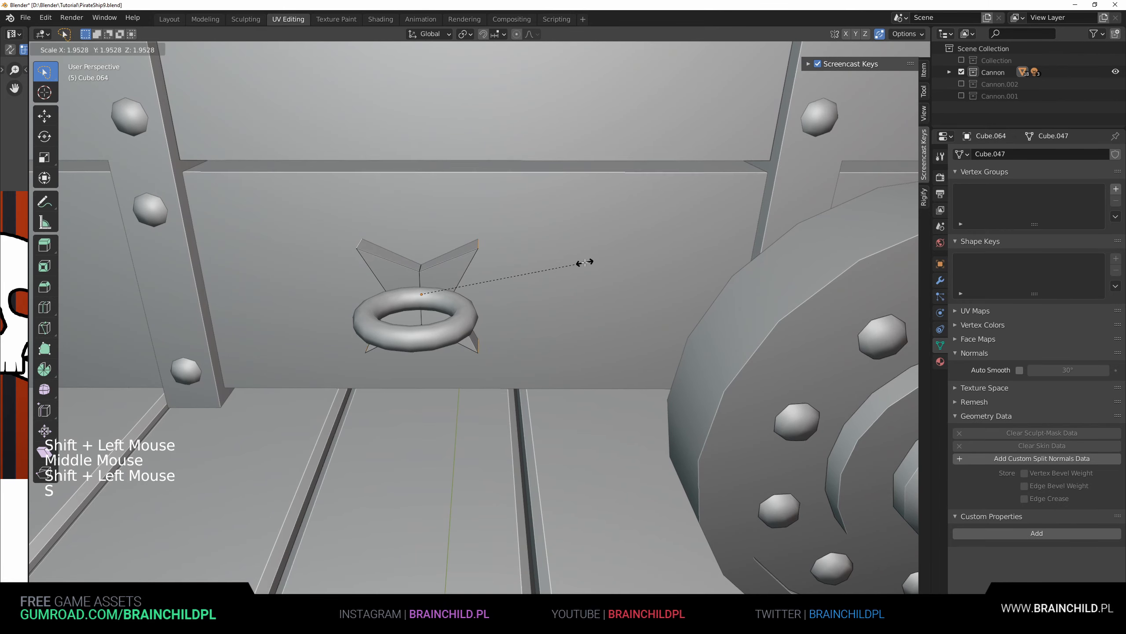
left_click(585, 262)
Step: Bevel the mounting plate's four corner edges into rounded lobes
key("ctrl+b")
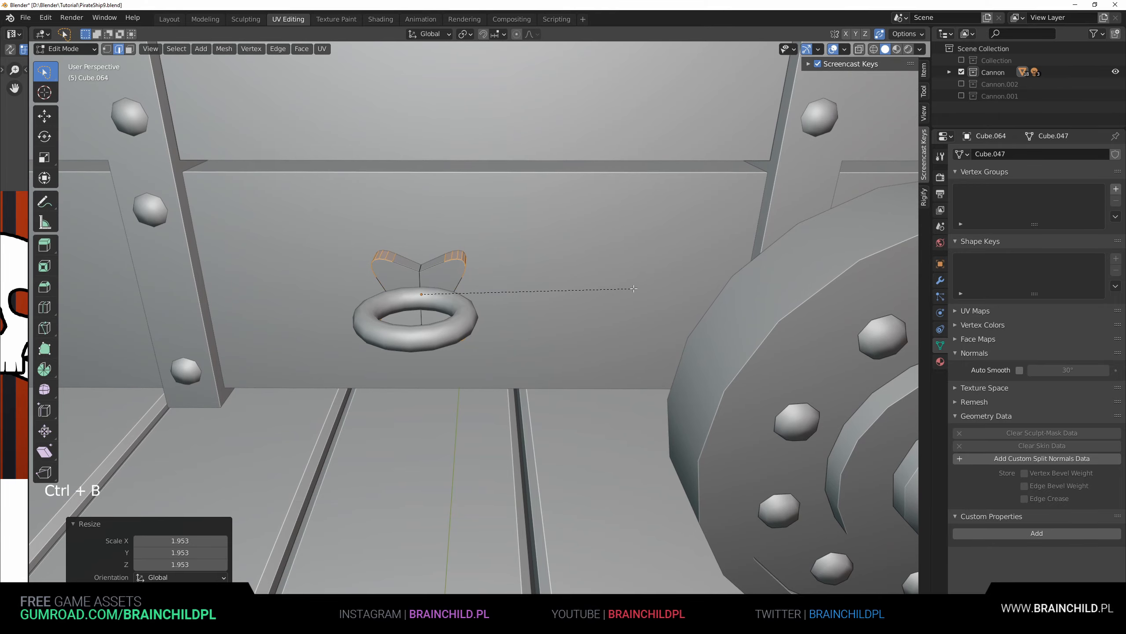
left_click(653, 279)
key("Tab")
scroll(551, 297, "down", 6)
middle_click_drag(551, 293, 551, 296)
scroll(551, 296, "up", 1)
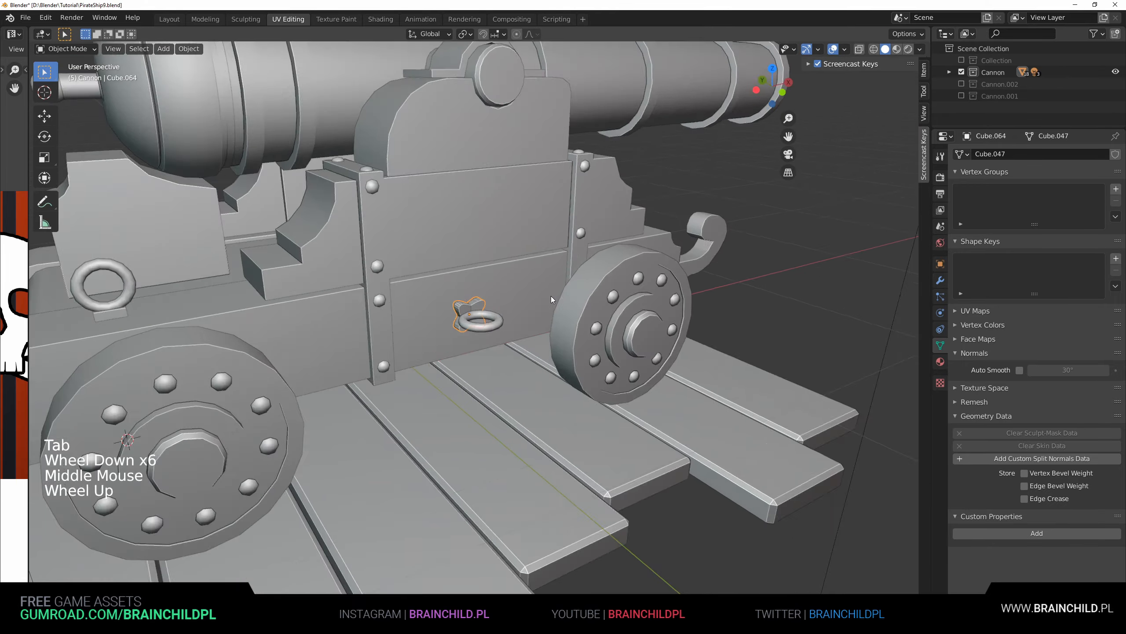
Step: Undo the mounting plate's rounded lobe bevel, going back to the star shape with its four corner edges selected
scroll(576, 306, "down", 4)
left_click(639, 322)
middle_click_drag(639, 322, 636, 336)
scroll(484, 318, "up", 5)
key("Tab")
scroll(488, 312, "up", 3)
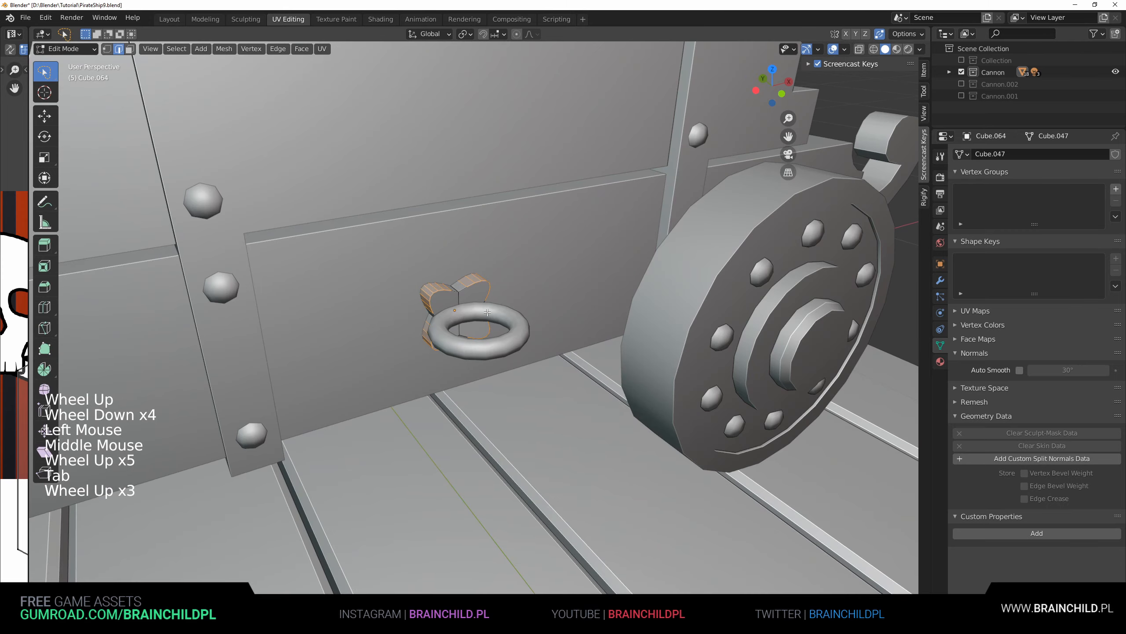
key("ctrl+z")
key("ctrl+z")
key("ctrl+z")
key("ctrl+z")
key("ctrl+z")
Step: Bevel the mounting plate's four corner edges and extrude the resulting end faces outward with a scale of 1.443 to form arms
middle_click_drag(489, 310, 492, 286)
scroll(489, 285, "up", 1)
key("ctrl+b")
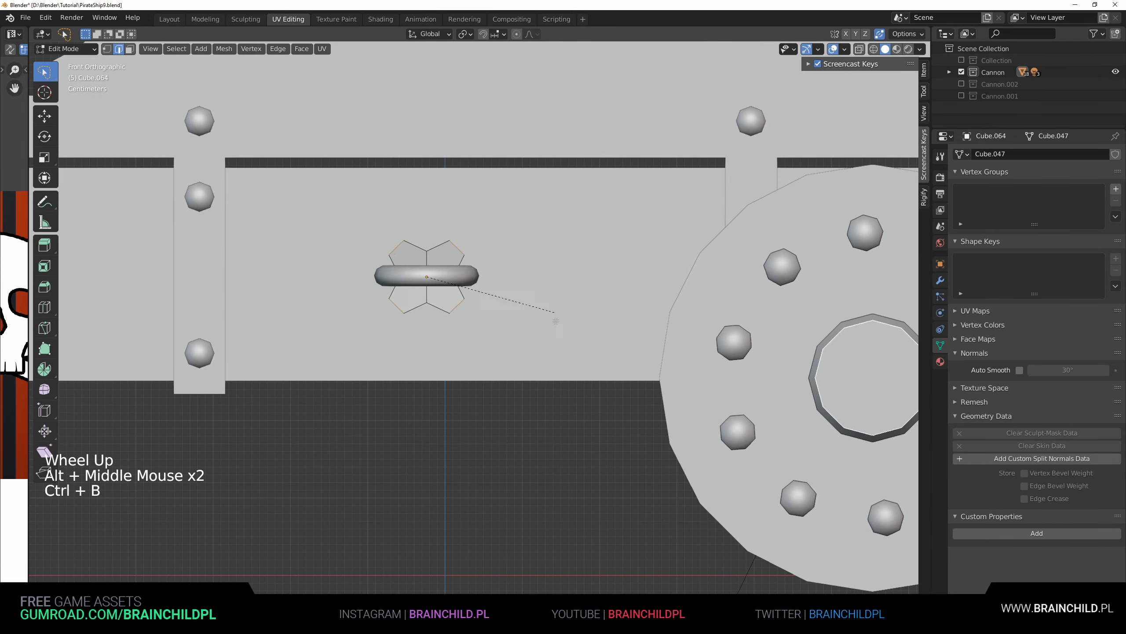
left_click(554, 315)
key("e")
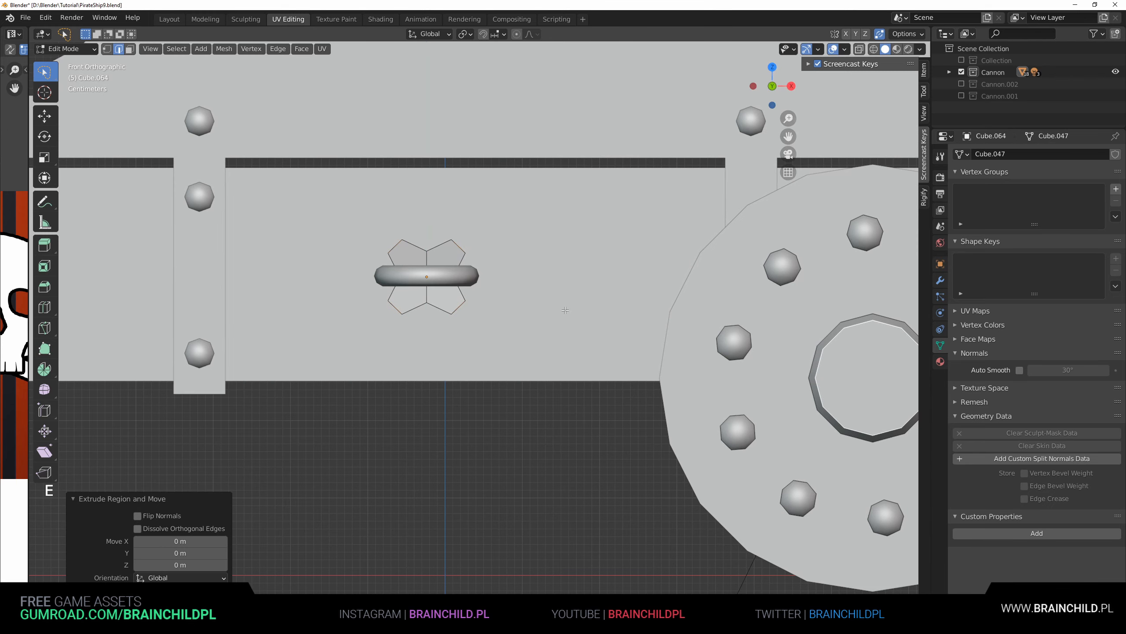
key("s")
left_click(630, 327)
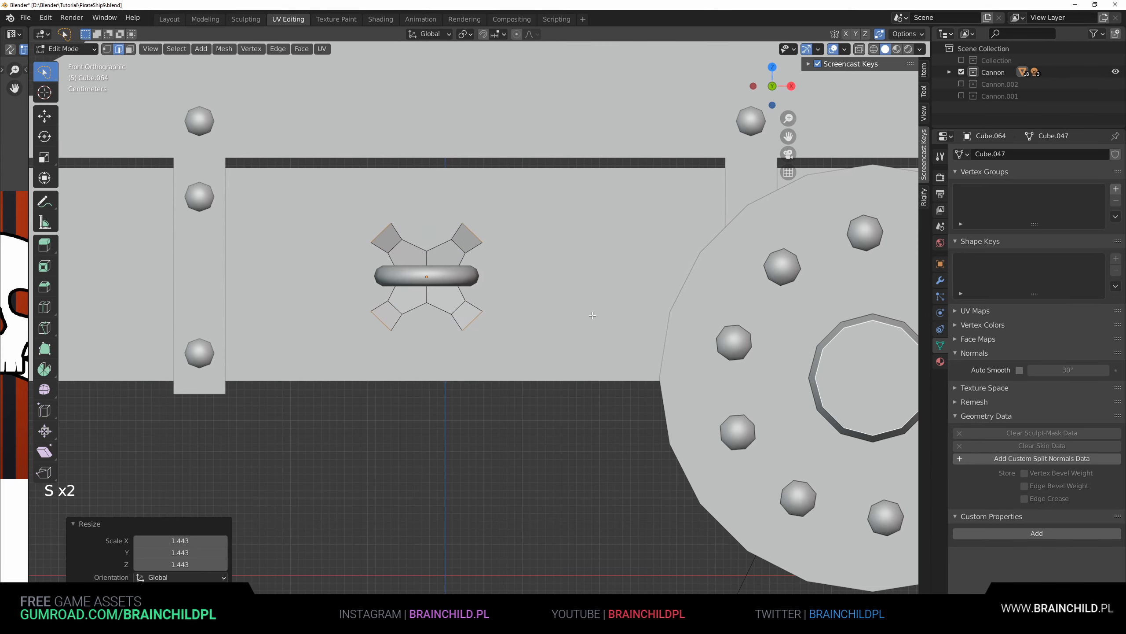
Step: Shrink the four arm end faces with a -0.305 m offset and scale them further outward from the plate's centre
key("alt+s")
left_click(556, 433)
middle_click_drag(556, 433, 560, 318)
scroll(559, 346, "up", 1)
key("s")
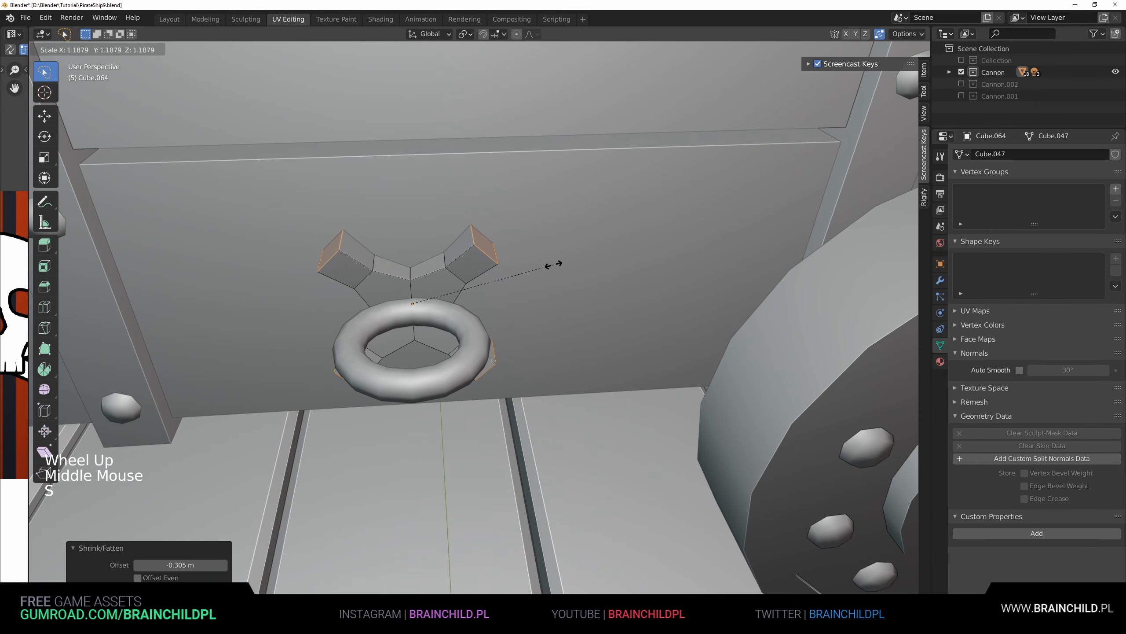
left_click(563, 262)
Step: Bevel the corner edges of the four arm tips with two segments and fatten them by about 0.33 into round lobes
left_click(560, 262)
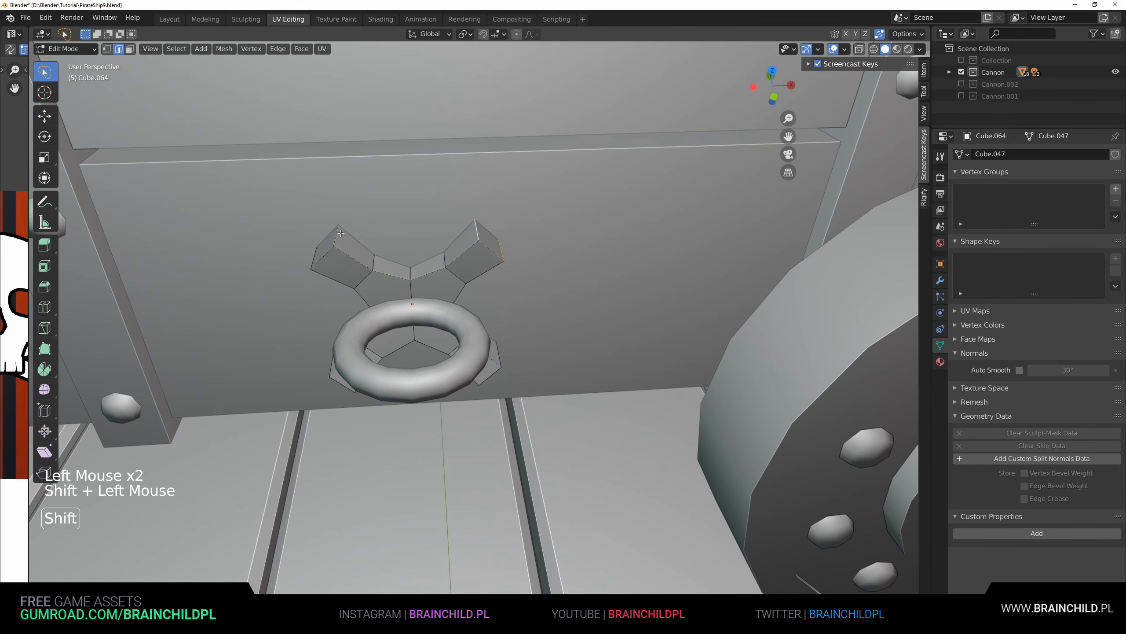
middle_click_drag(330, 259, 356, 275)
key("ctrl+z")
left_click(418, 306, "shift")
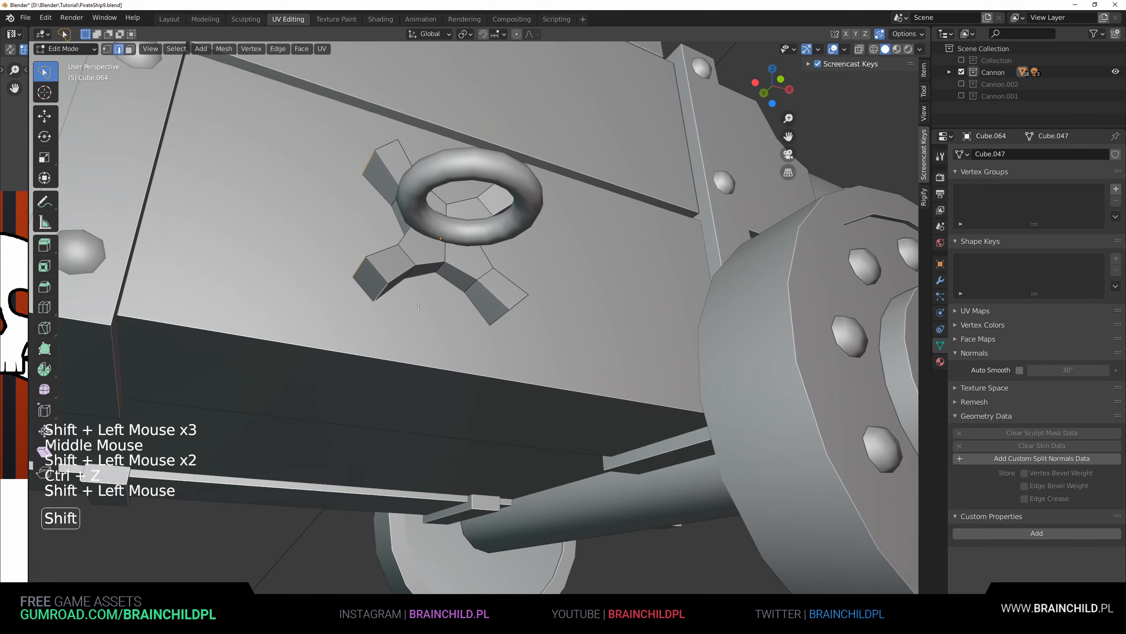
left_click(498, 319, "shift")
middle_click_drag(499, 319, 501, 355)
left_click(500, 305, "shift")
key("ctrl+z")
left_click(501, 304, "shift")
key("ctrl+b")
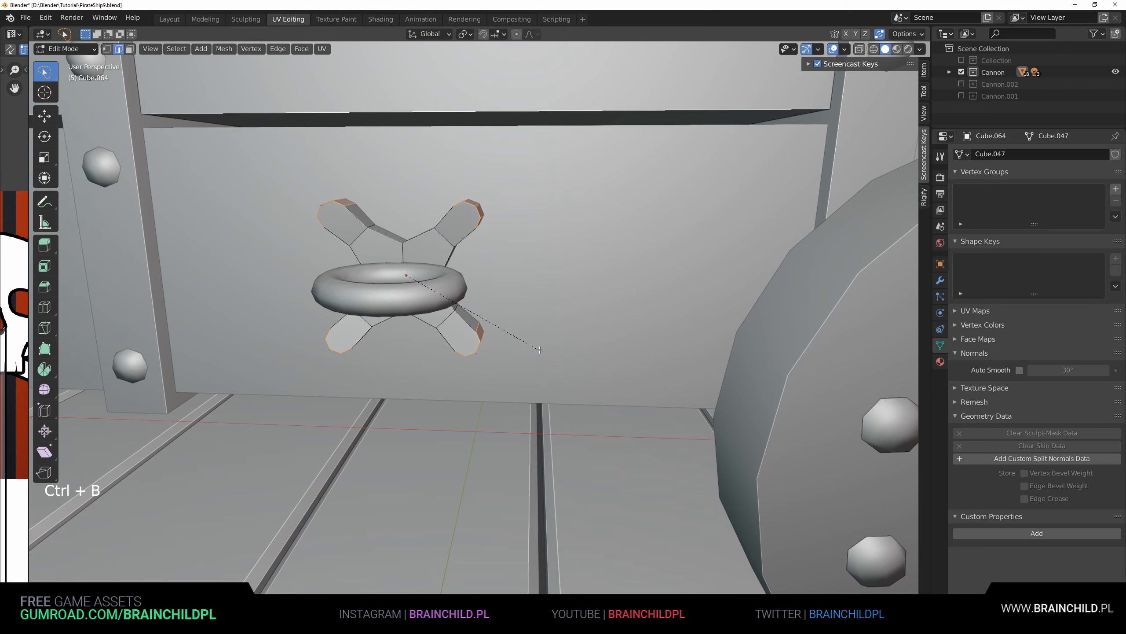
left_click(540, 349)
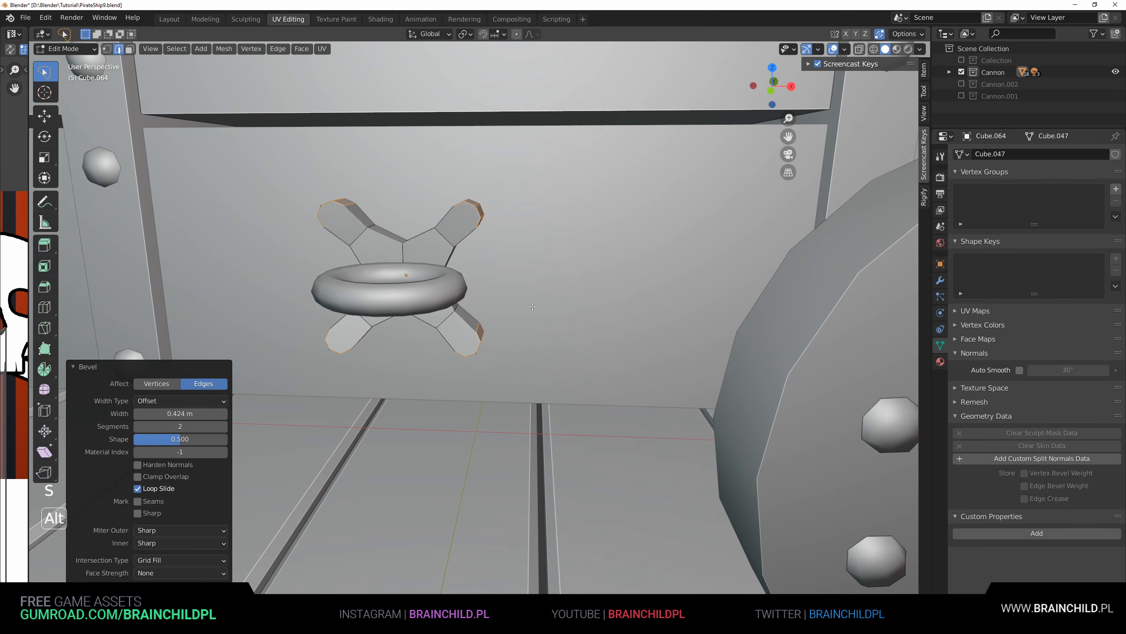
key("alt+s")
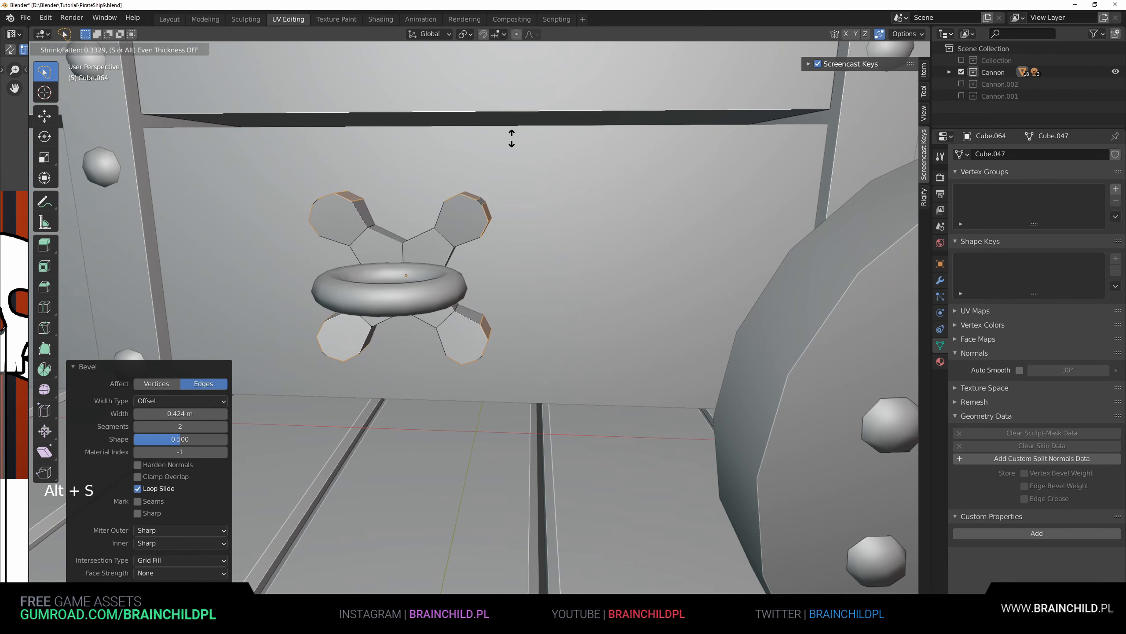
left_click(511, 139)
Step: Select all front faces of the mounting plate and flatten them along Y with a scale of 0
middle_click_drag(512, 138, 608, 182)
key("3")
left_click(488, 294)
left_click(479, 281, "shift")
left_click(514, 274, "shift")
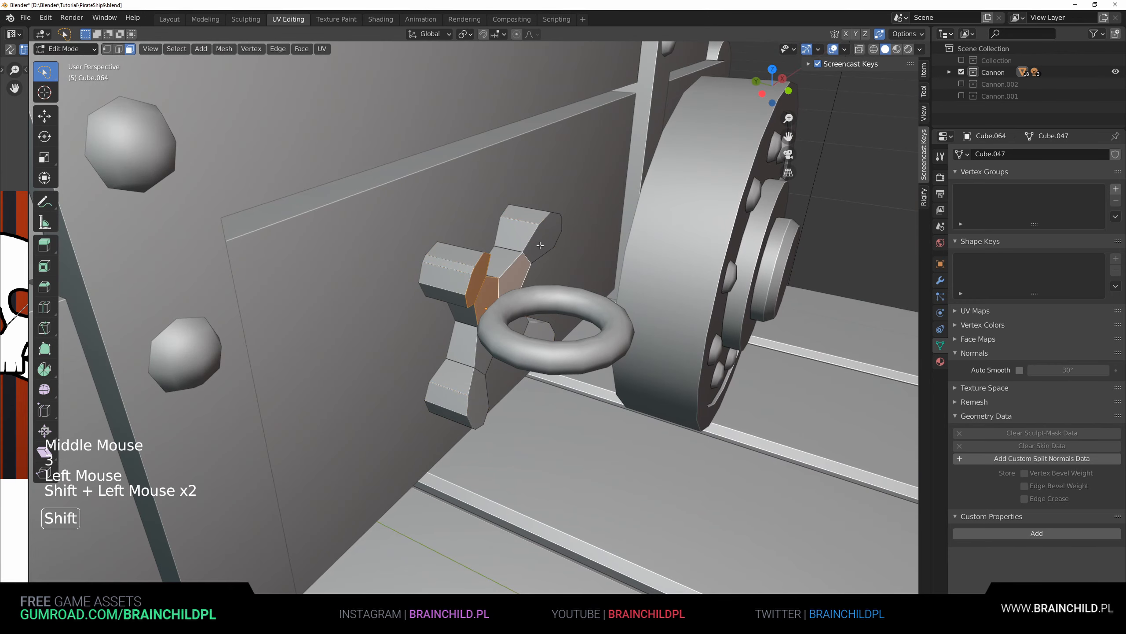
key("s")
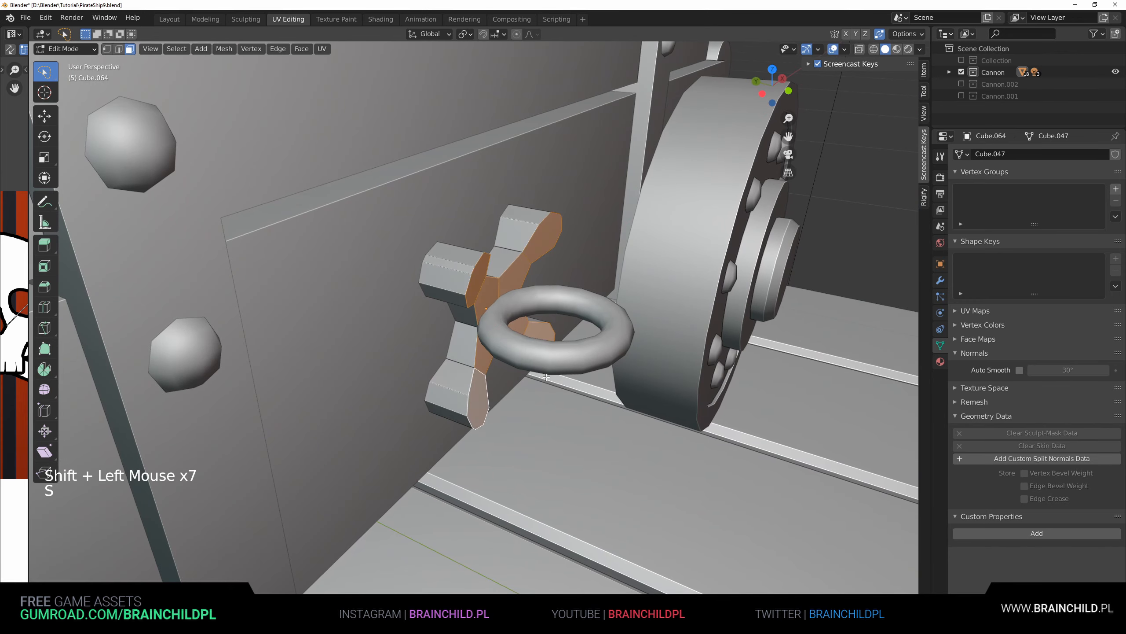
middle_click_drag(478, 386, 567, 393, "alt")
key("z")
scroll(666, 370, "up", 2)
middle_click_drag(703, 363, 604, 382, "shift")
type("sy")
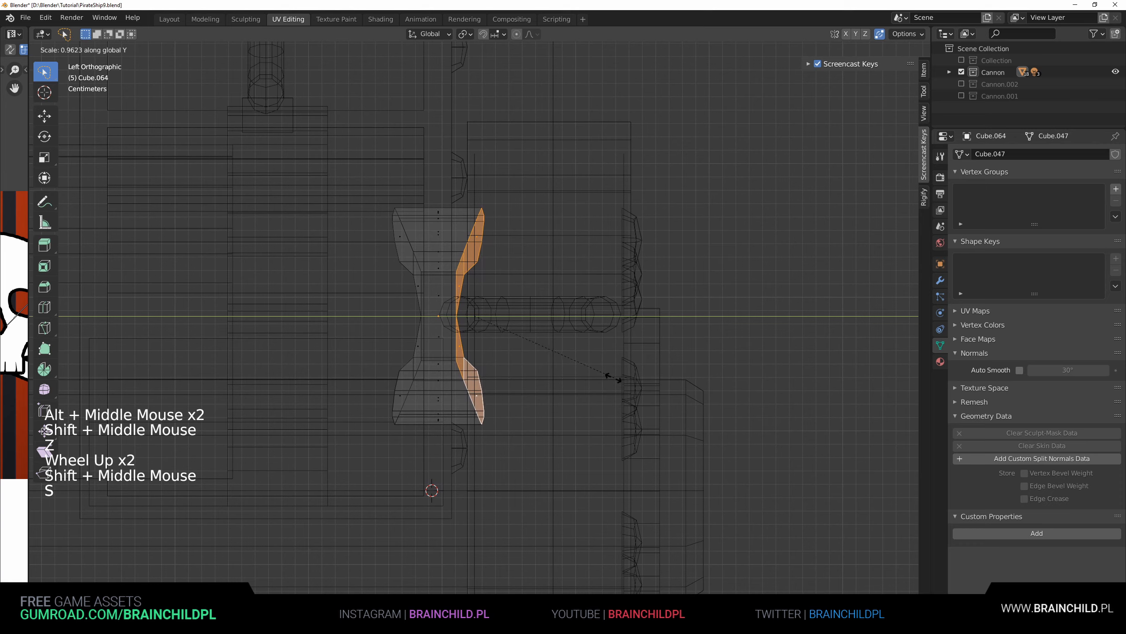
type("0")
key("Return")
Step: Add a loop cut through the mounting plate's thickness, flattened along Y, and delete the uneven geometry behind it
key("ctrl+r")
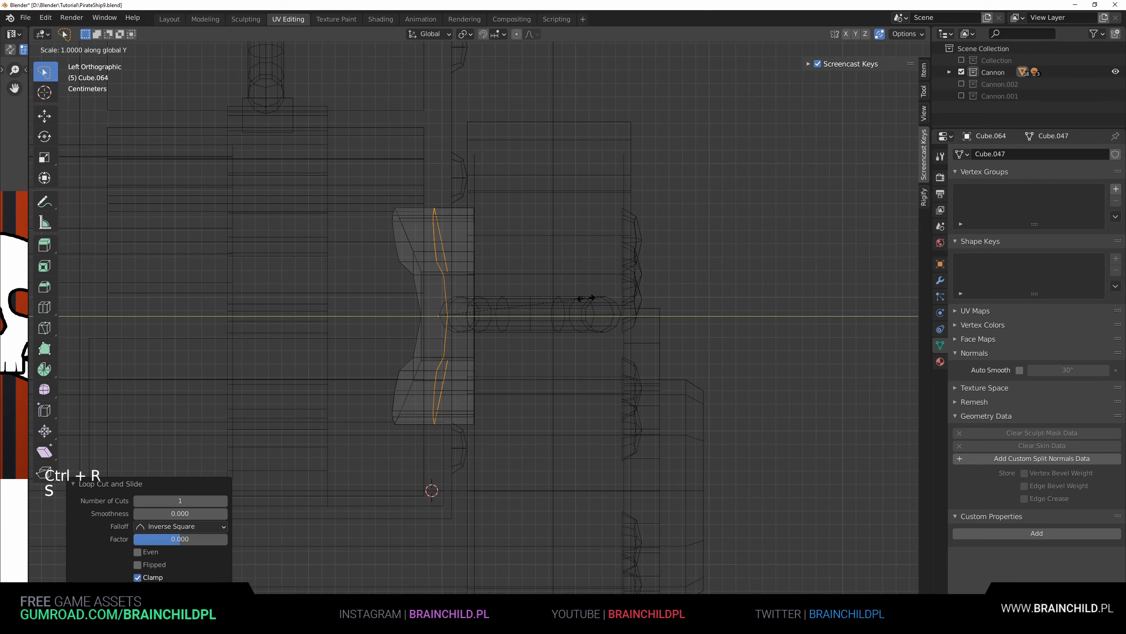
key("b")
left_click_drag(350, 163, 445, 474)
key("Delete")
left_click(548, 355)
key("z")
middle_click_drag(593, 349, 444, 359)
scroll(480, 361, "down", 7)
scroll(443, 360, "up", 7)
key("Tab")
scroll(425, 358, "down", 8)
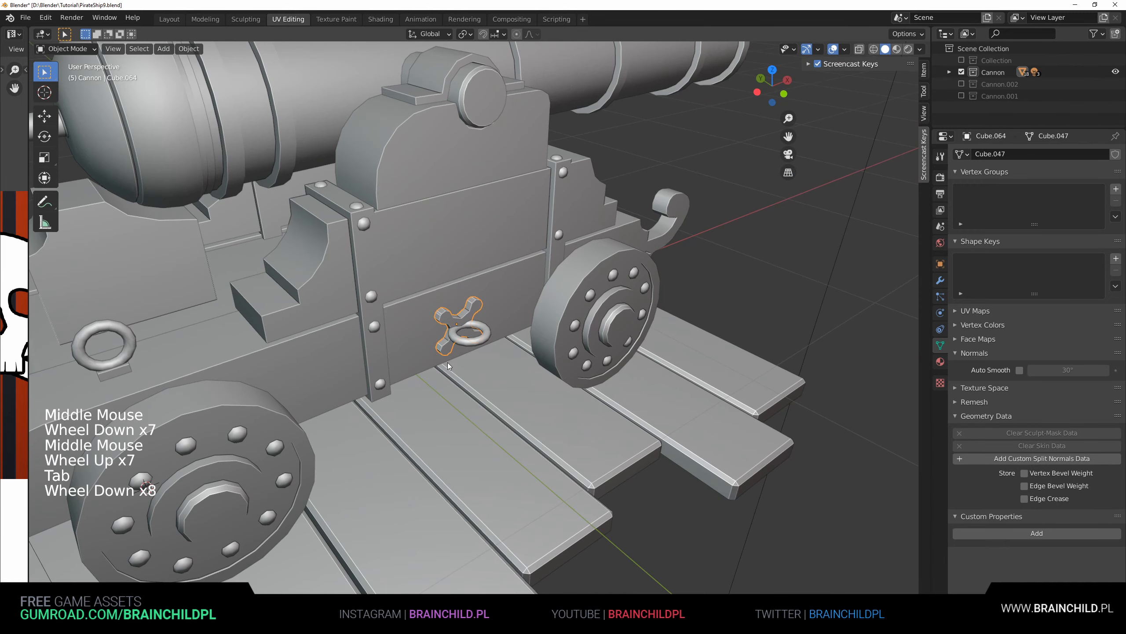
Step: Edge-slide one outline edge on each of two mounting-plate lobes to adjust their rounded shape
scroll(417, 358, "up", 4)
key("Tab")
left_click(393, 301)
scroll(434, 330, "up", 2)
middle_click_drag(393, 301, 344, 330, "shift")
key("g")
key("g")
left_click(413, 339)
left_click(496, 321)
key("g")
key("g")
middle_click_drag(545, 322, 527, 288)
left_click(489, 429)
Step: Edge-slide the outline edges of the mounting plate's two lower lobes to match the rounding
left_click(485, 433)
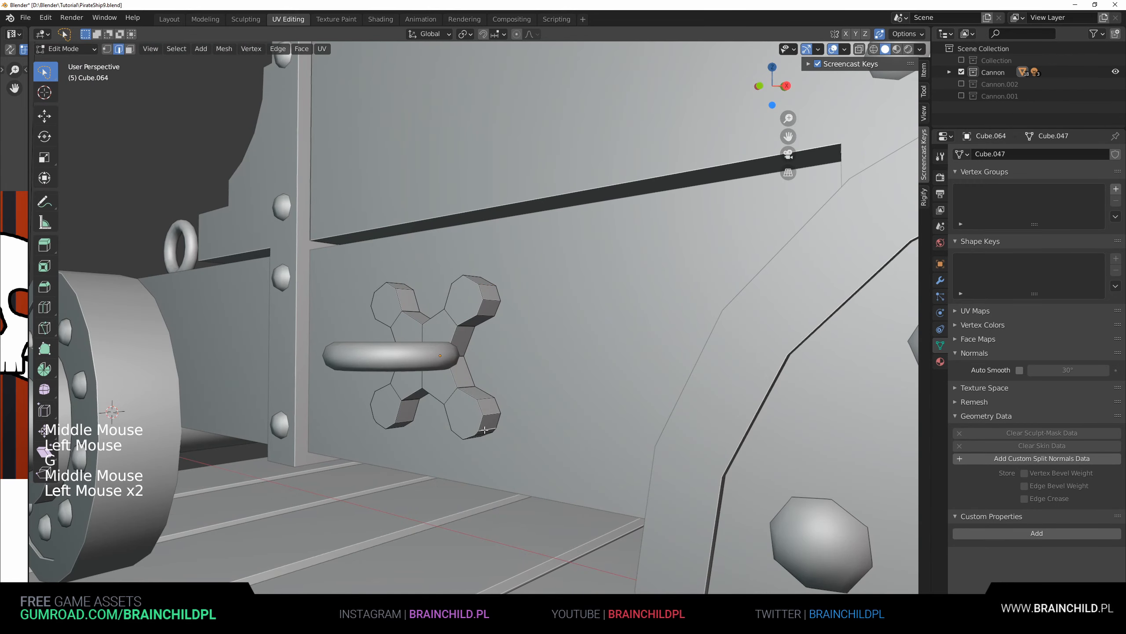
middle_click_drag(485, 433, 479, 406)
middle_click_drag(479, 406, 483, 391)
key("g")
key("g")
left_click(410, 440)
middle_click_drag(410, 440, 479, 457)
left_click(415, 457)
key("g")
key("g")
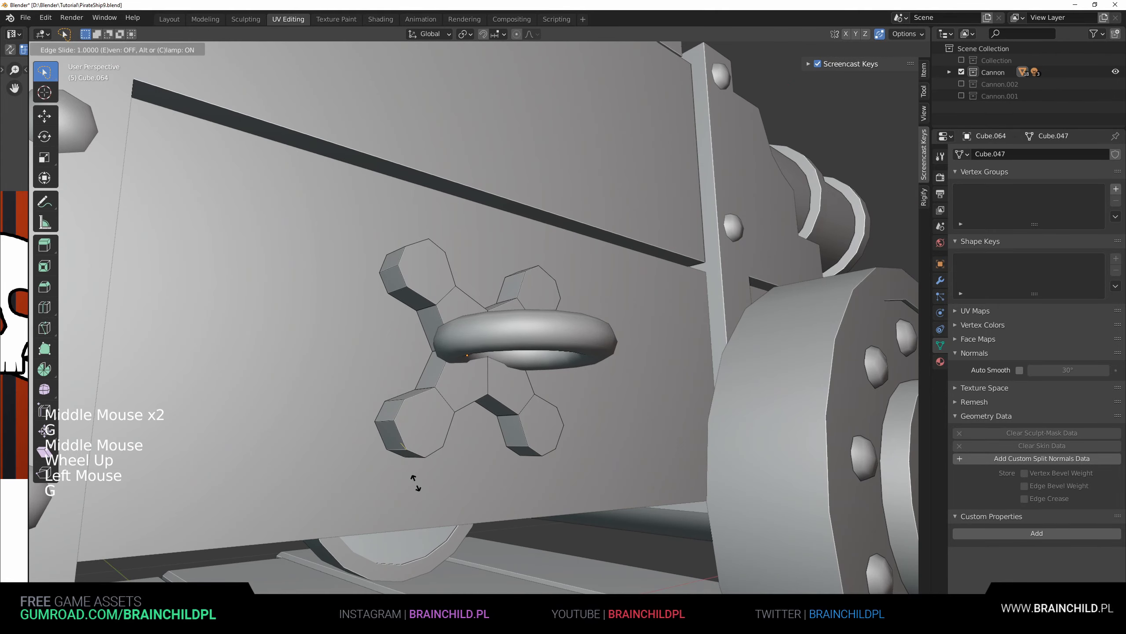
left_click(414, 481)
Step: Switch the viewport to rendered shading and examine the whole cannon with its coloured materials
key("Tab")
scroll(417, 475, "down", 7)
left_click(569, 333)
middle_click_drag(452, 284, 473, 323)
scroll(570, 336, "down", 3)
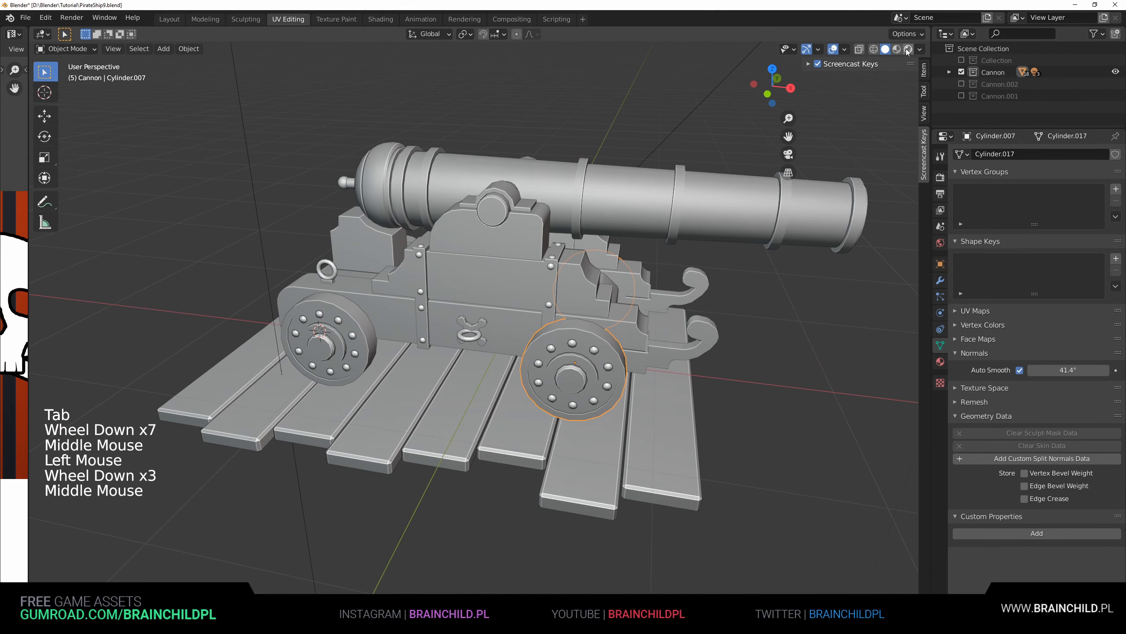
left_click(907, 52)
middle_click_drag(603, 271, 632, 282)
middle_click_drag(642, 284, 670, 295)
scroll(673, 296, "down", 3)
mouse_move(560, 318)
middle_mouse_down()
mouse_move(572, 322)
mouse_move(572, 347)
middle_mouse_up()
Step: Thin the mounting plate along Y and enlarge it uniformly by 1.267
scroll(565, 318, "up", 5)
scroll(564, 315, "up", 3)
left_click(463, 332)
key("g")
key("s")
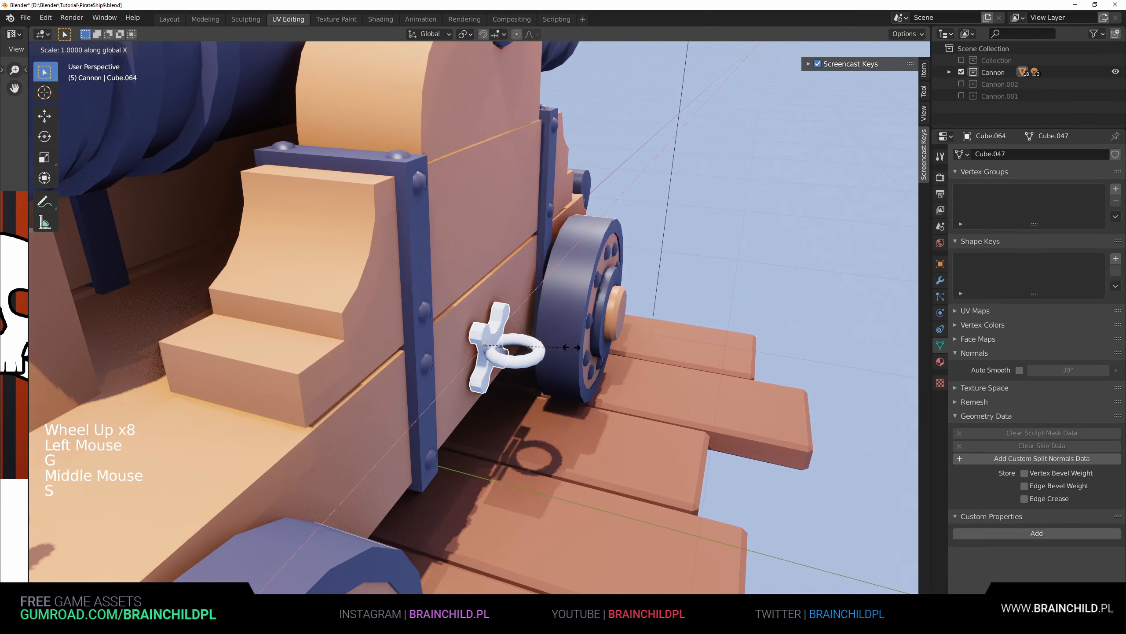
right_click(599, 361)
key("s")
key("y")
left_click(561, 351)
key("s")
left_click(581, 353)
Step: Move the mounting plate along Y towards the side rail and enlarge its metal ring slightly
key("g")
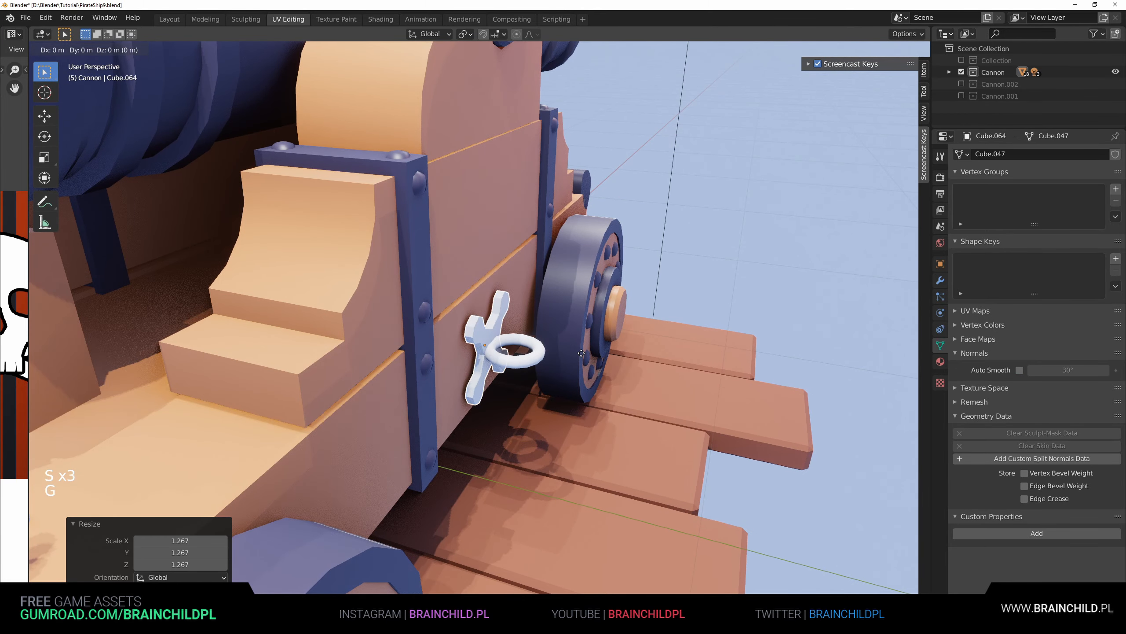
key("y")
left_click(571, 353)
left_click(541, 354)
key("s")
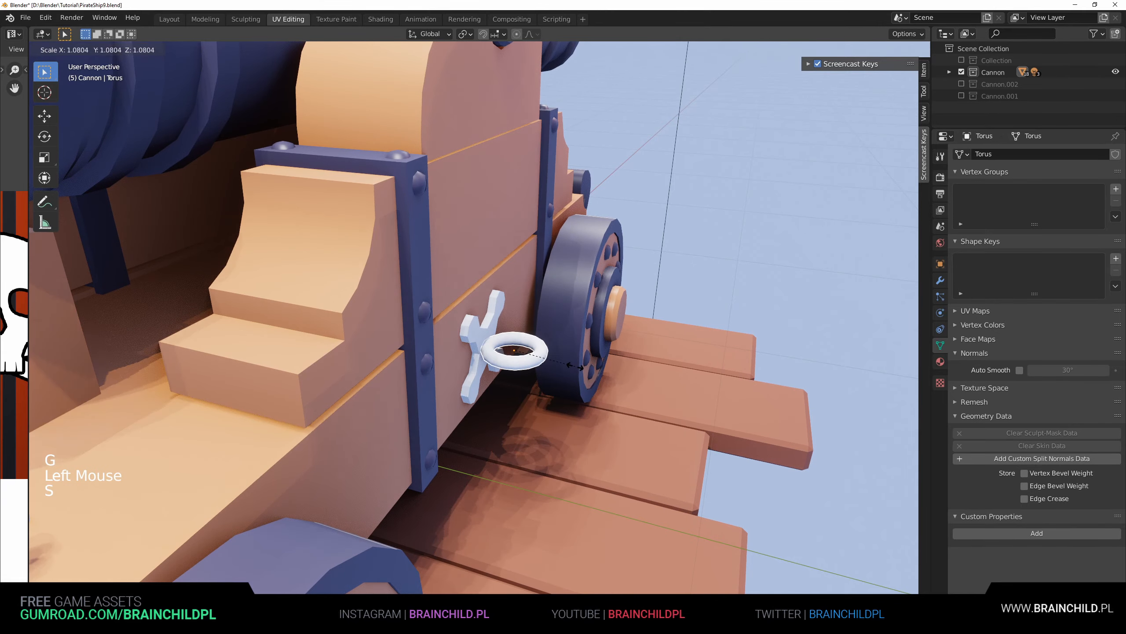
left_click(575, 366)
Step: Examine how the mounting plate and ring sit on the carriage's side rail from the front
middle_click_drag(575, 366, 456, 302)
scroll(454, 343, "down", 5)
scroll(475, 336, "up", 5)
left_click(474, 335)
scroll(456, 304, "up", 4)
key("Tab")
key("Tab")
scroll(555, 269, "down", 6)
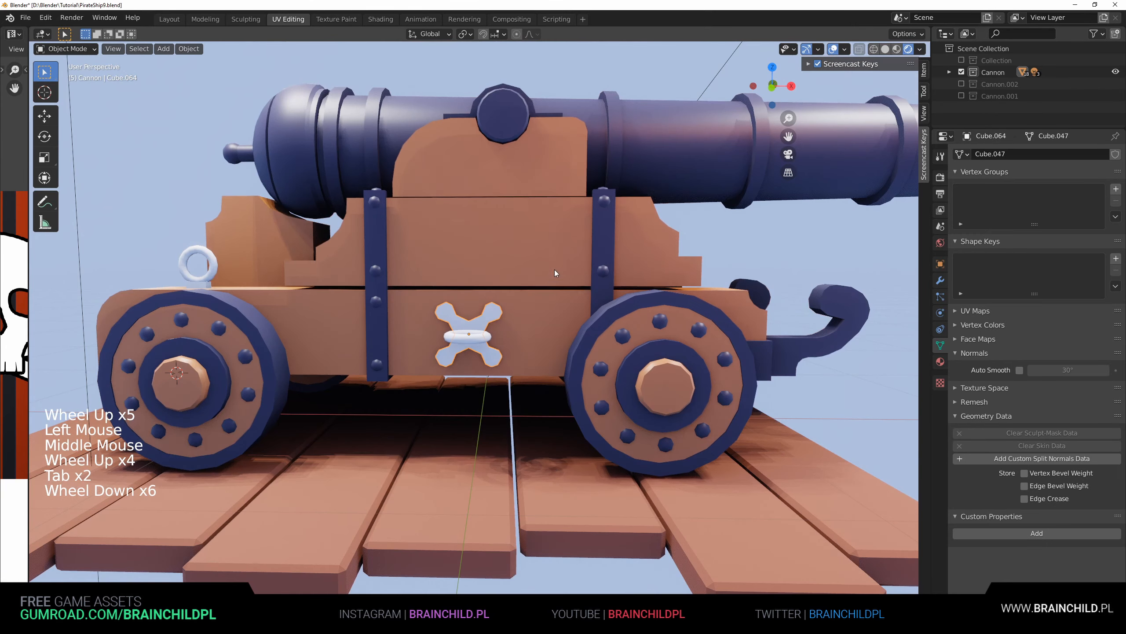
Step: Duplicate a bolt from the carriage's metal strap, scale it to 0.653, and move it onto the mounting plate's upper-left lobe
left_click(605, 202)
key("Tab")
left_click(605, 202)
key("l")
middle_click_drag(612, 206, 692, 266, "alt")
scroll(691, 266, "up", 1)
key("shift+d")
scroll(443, 355, "up", 5)
key("s")
key("g")
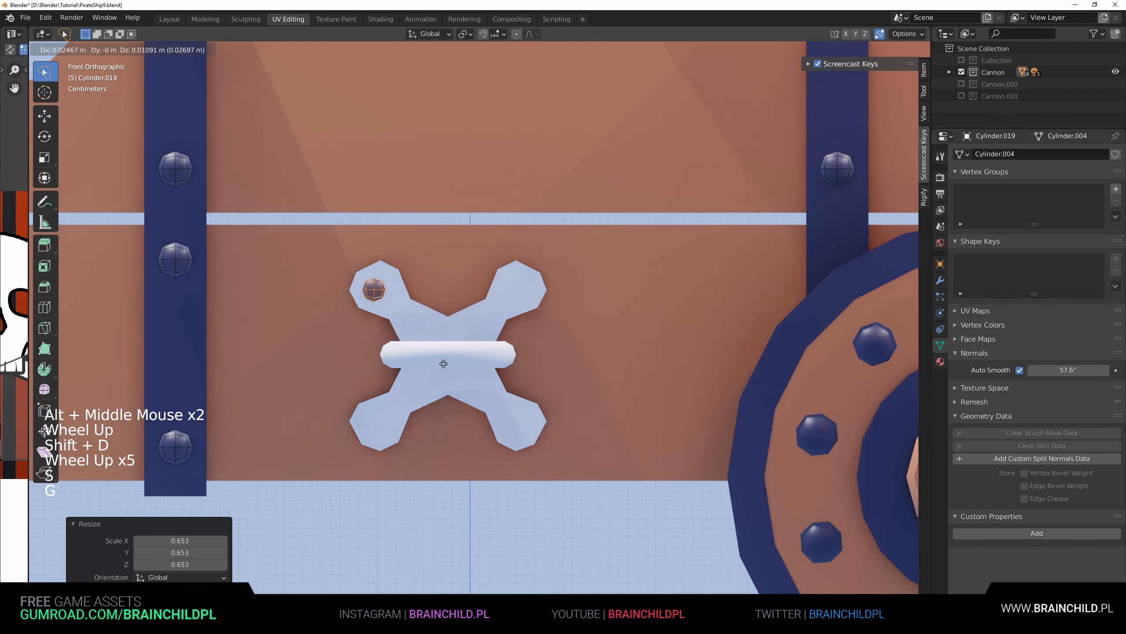
left_click(446, 362)
Step: Enlarge the duplicated bolt slightly and centre it on the upper-left lobe
key("s")
left_click(459, 382)
key("g")
left_click(461, 382)
Step: Duplicate the bolt onto each of the mounting plate's other three lobes
key("shift+d")
left_click(600, 383)
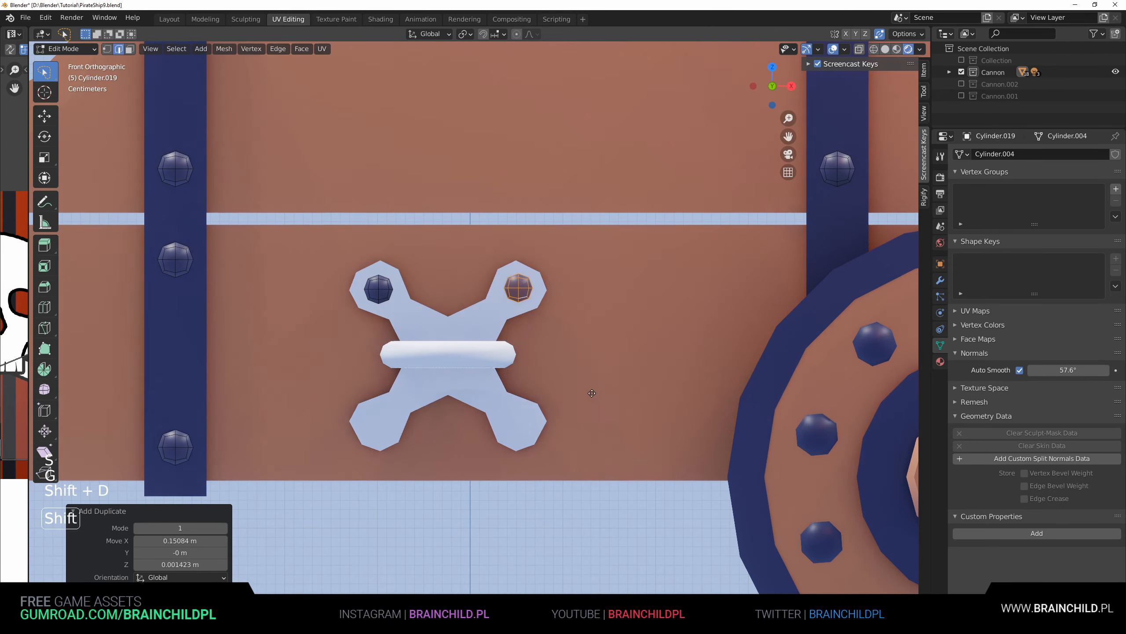
key("shift+d")
left_click(596, 521)
key("shift+d")
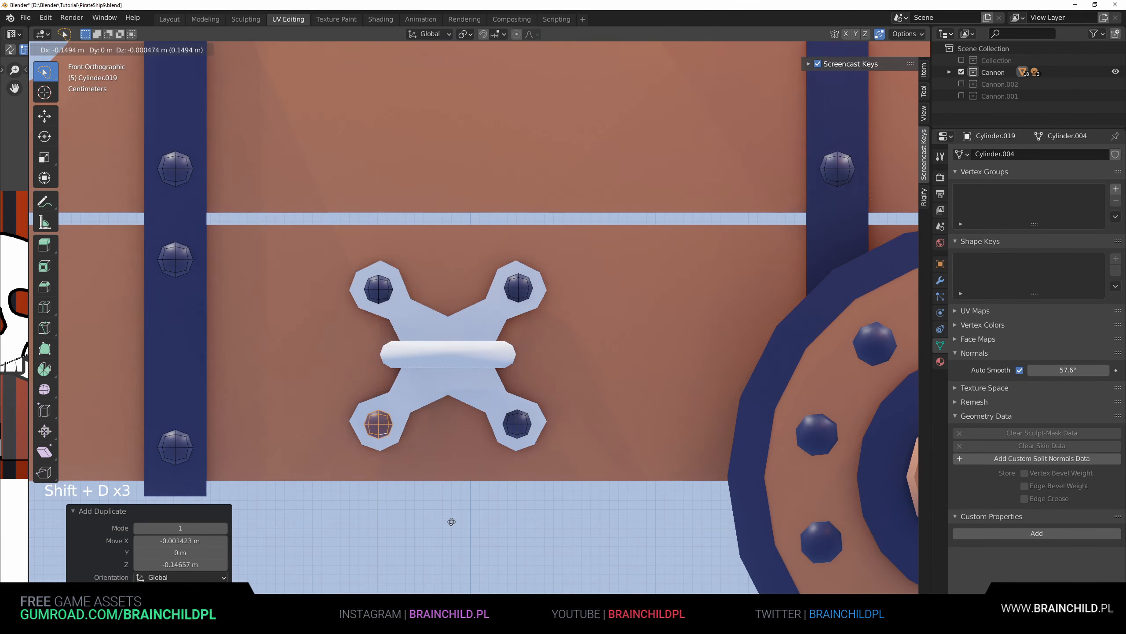
left_click(451, 522)
Step: Select the mounting plate's four bolts and separate them into their own object
key("l")
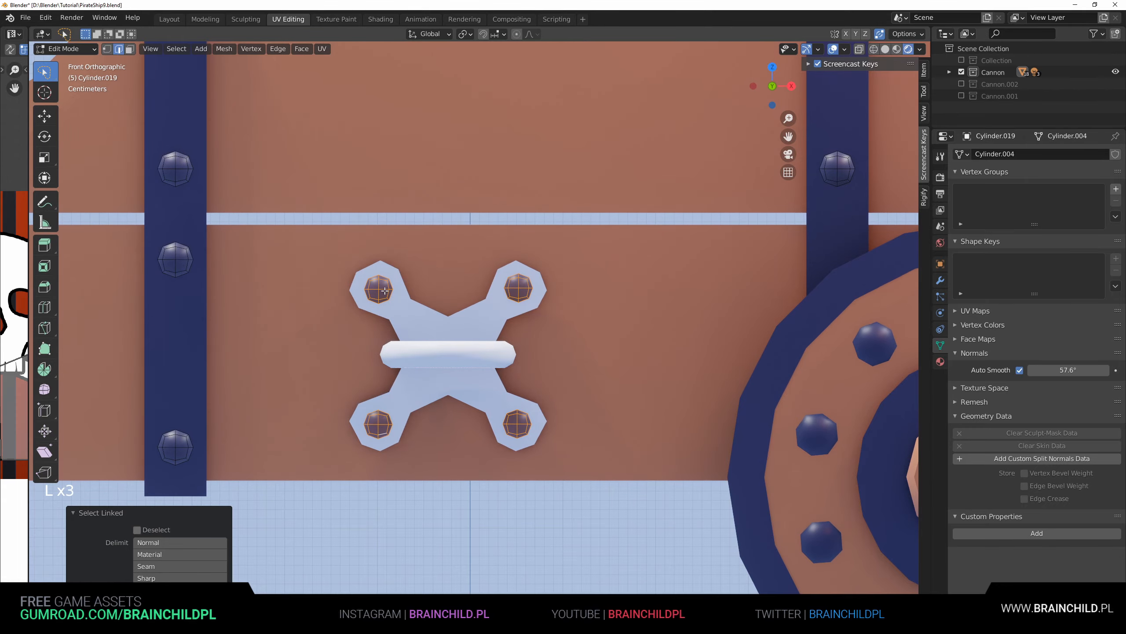
key("p")
left_click(402, 295)
key("Tab")
left_click(500, 356)
scroll(500, 356, "down", 4)
key("g")
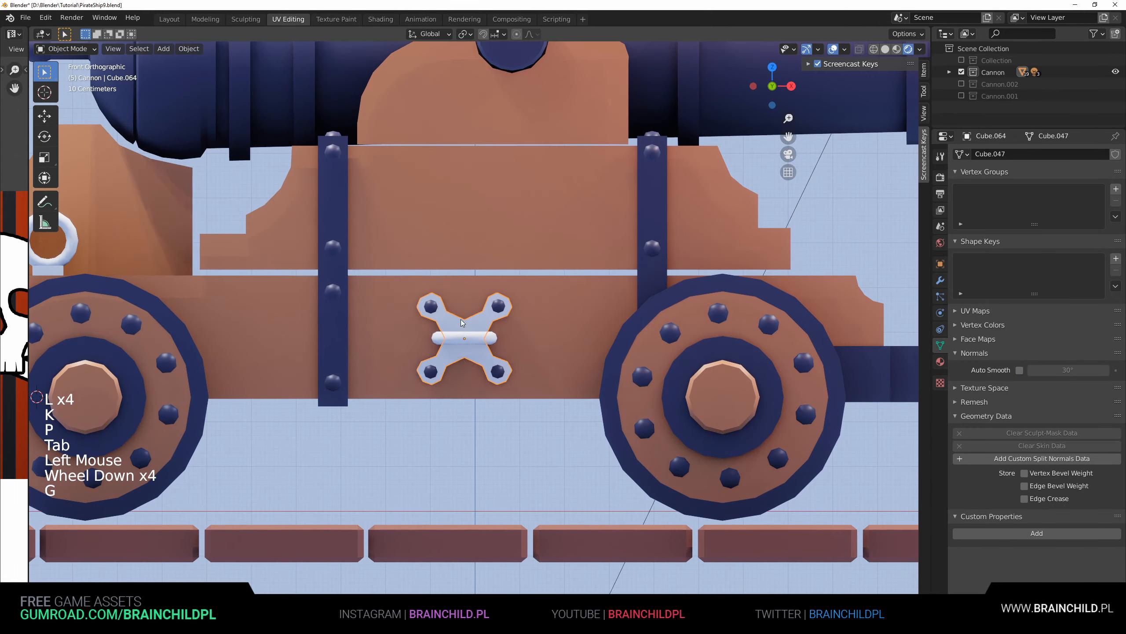
left_click(430, 307)
middle_click_drag(452, 326, 493, 353)
left_click(501, 350)
scroll(493, 339, "down", 2)
scroll(492, 352, "up", 1)
Step: Assign Material.003 to the four-lobed mounting plate on the carriage's side
left_click(479, 351)
key("g")
right_click(545, 371)
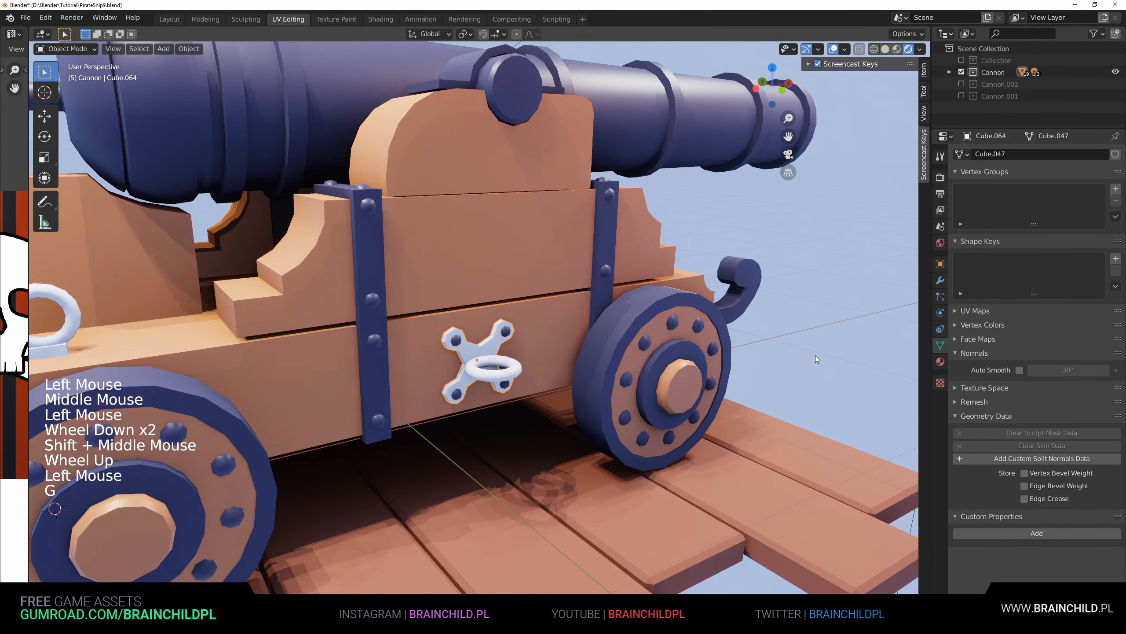
left_click(940, 362)
left_click(961, 203)
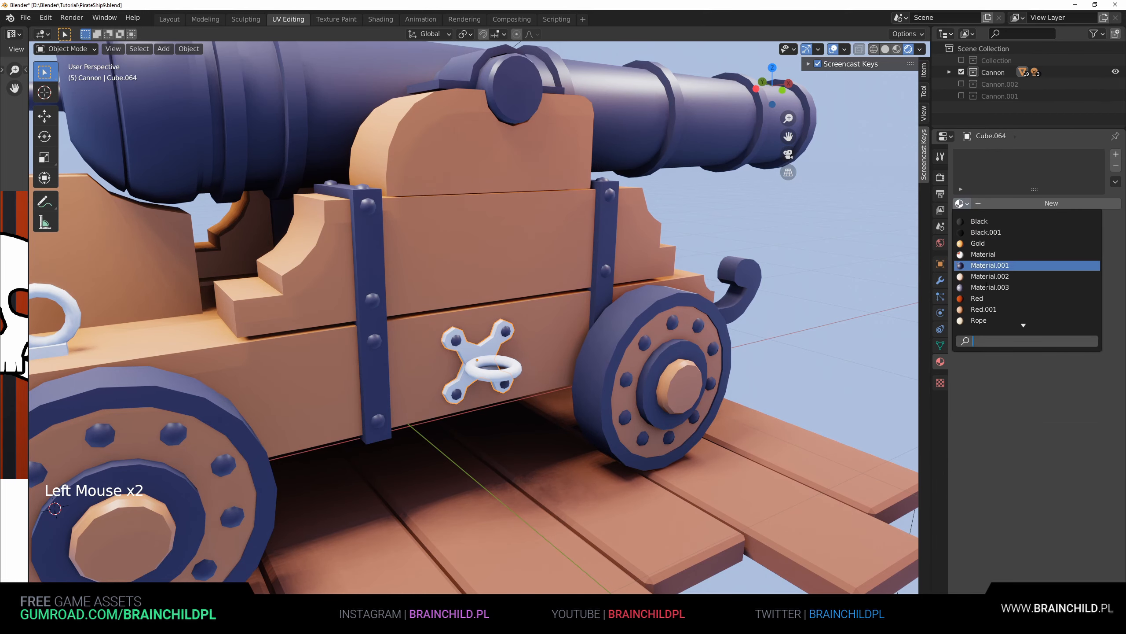
left_click(964, 265)
left_click(961, 203)
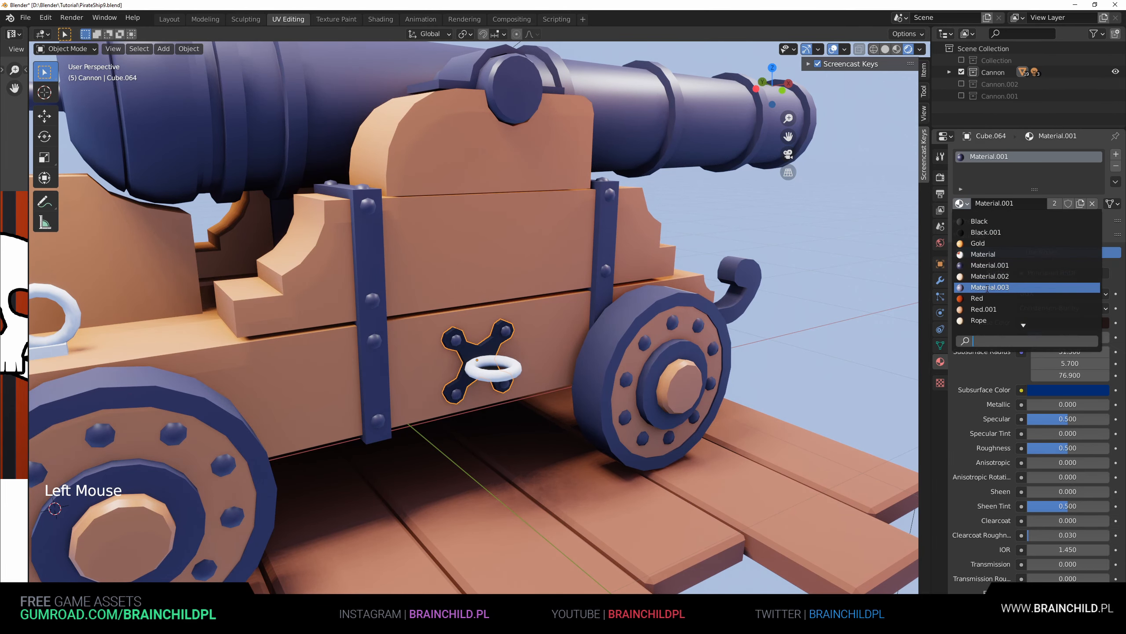
left_click(990, 287)
Step: Assign Material.003 to the ring hanging from the side mounting plate
left_click(481, 375)
left_click(498, 375)
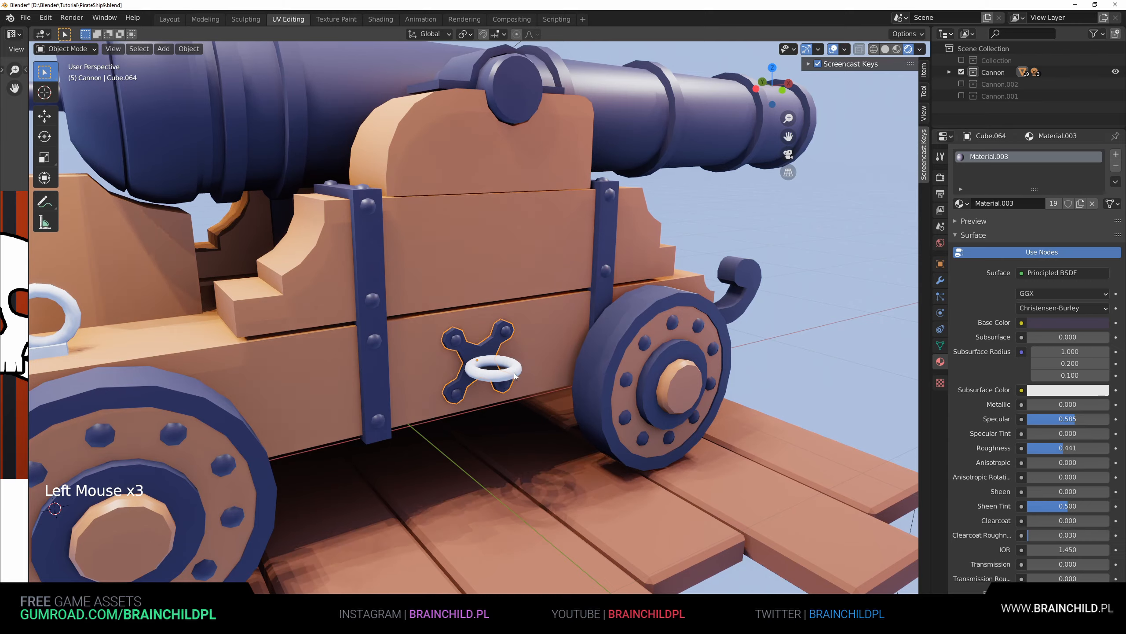
left_click(498, 374)
left_click(965, 204)
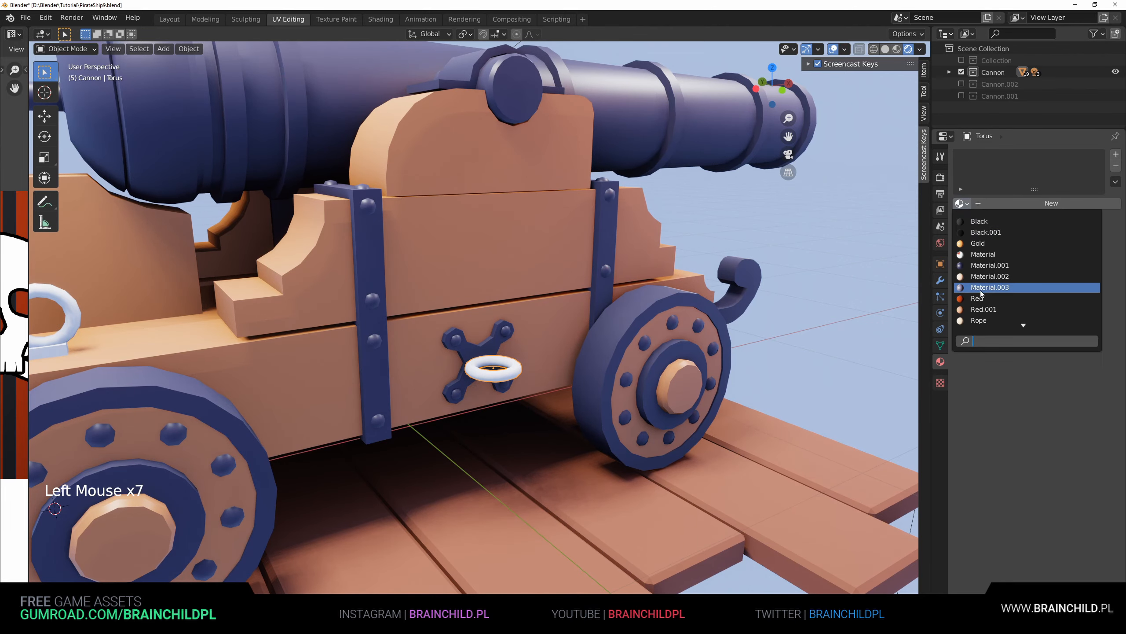
left_click(980, 291)
left_click(621, 376)
Step: Delete the plain base piece beneath the white ring on the carriage's rear top
scroll(566, 373, "down", 5)
middle_click_drag(577, 367, 634, 310, "shift")
middle_click_drag(634, 310, 556, 343)
left_click(663, 267)
scroll(656, 272, "down", 4)
scroll(579, 345, "up", 5)
left_click(361, 352)
key("Delete")
right_click(601, 336)
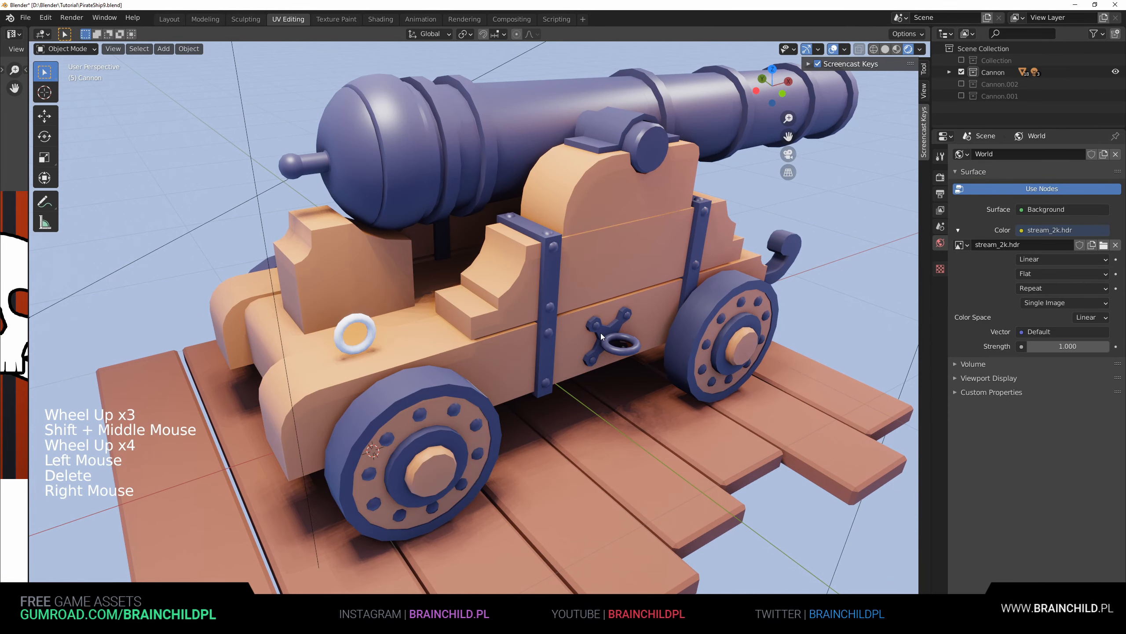
Step: Try to lay the side mounting plate and its bolts flat with a 90° rotation and a 180° flip about X
left_click(601, 335)
key("g")
left_click(610, 342, "shift")
mouse_move(610, 341)
middle_mouse_down("alt")
mouse_move(656, 356)
mouse_move(618, 359)
middle_mouse_up("alt")
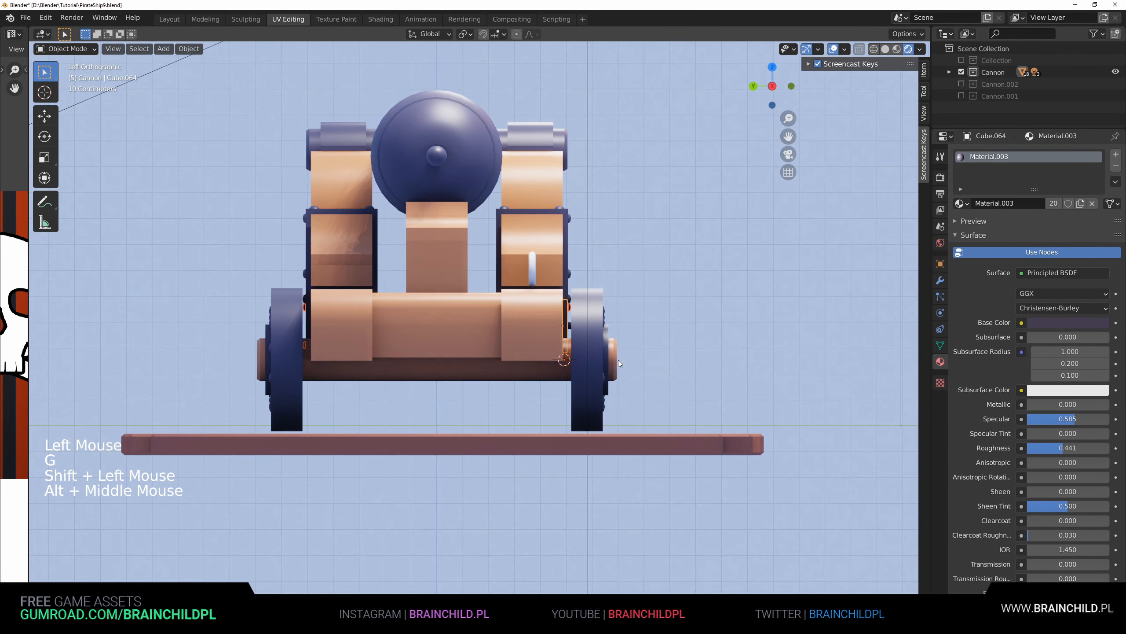
type("r90")
key("Return")
key("r")
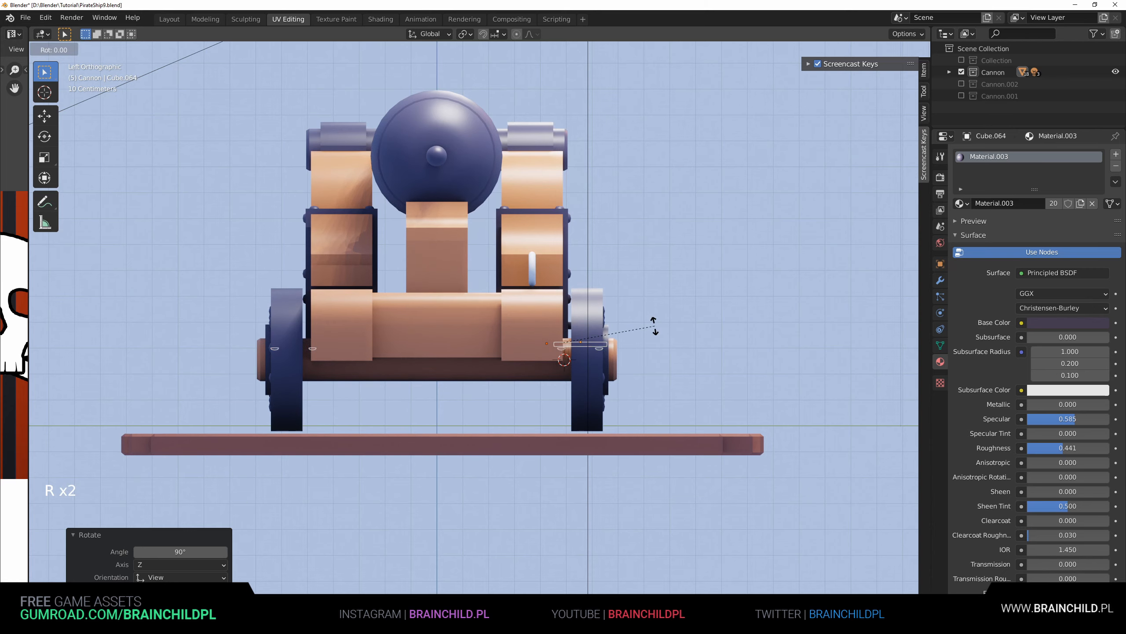
key("x")
key("Return")
Step: Move the plate and bolts beneath the white rear ring, by 0.054389 m in Y, 0.20226 m in Z, and about -0.9 m in X
key("g")
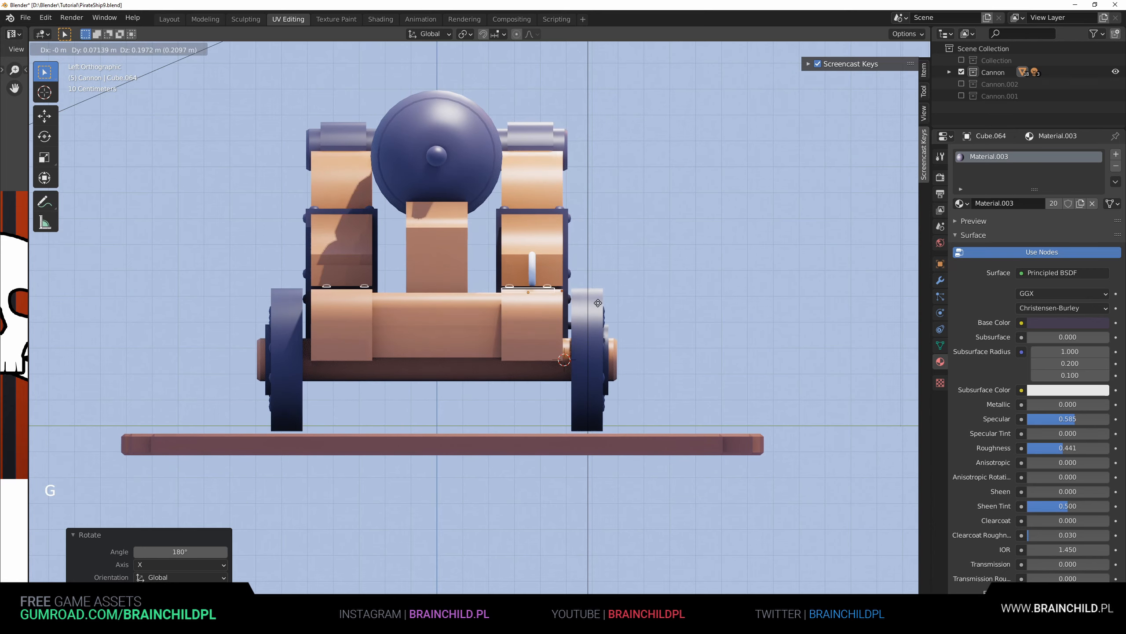
left_click(604, 301)
middle_click_drag(522, 397, 576, 364, "alt")
key("g")
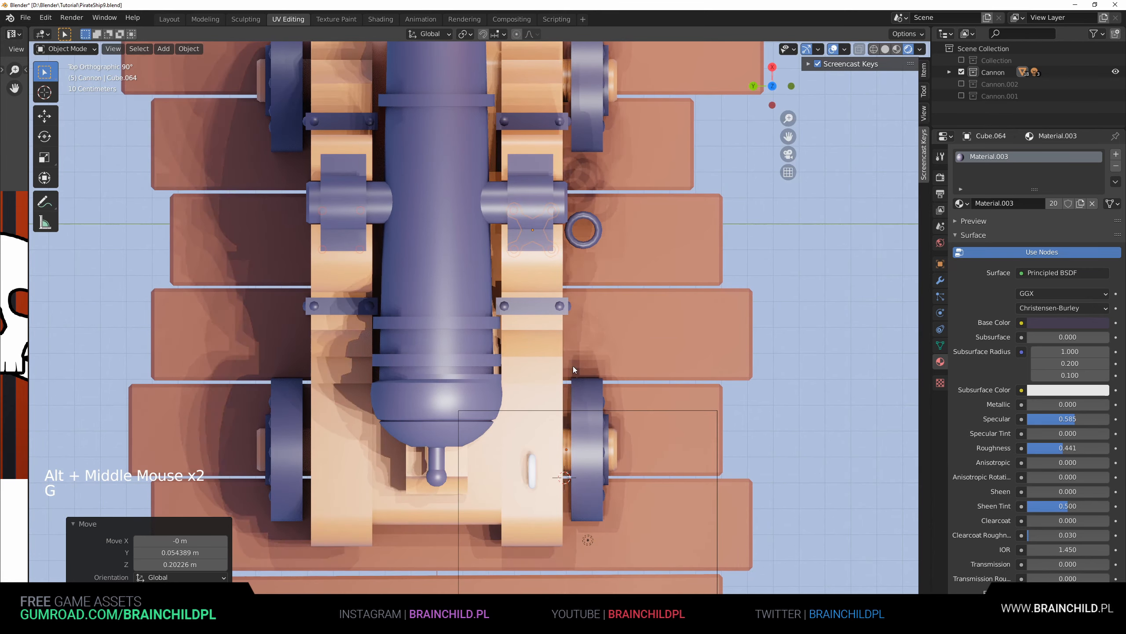
key("g")
key("g")
left_click(555, 464)
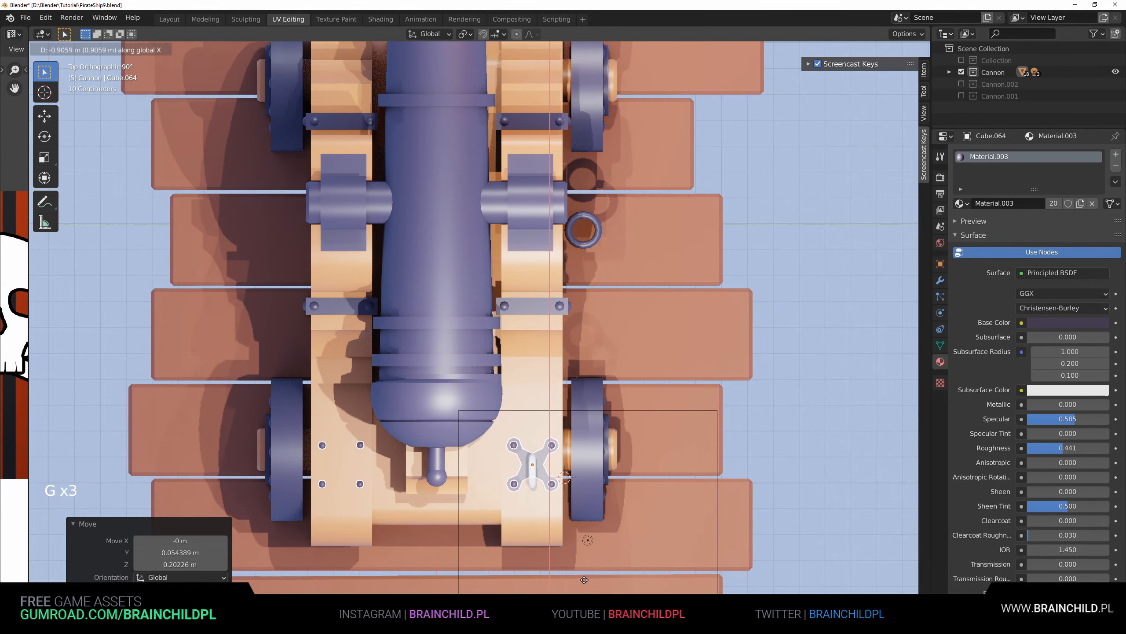
Step: Try applying the relocated plate and bolts' transform and resetting their origin
middle_click_drag(554, 463, 510, 377)
middle_click_drag(510, 378, 565, 289, "shift")
scroll(568, 375, "up", 1)
scroll(597, 265, "down", 4)
scroll(565, 288, "up", 3)
middle_click_drag(634, 257, 536, 278)
key("ctrl+a")
left_click(593, 260)
key("q")
left_click(595, 262)
Step: Try to join the relocated mounting plate with its bolts into one object
left_click(566, 283)
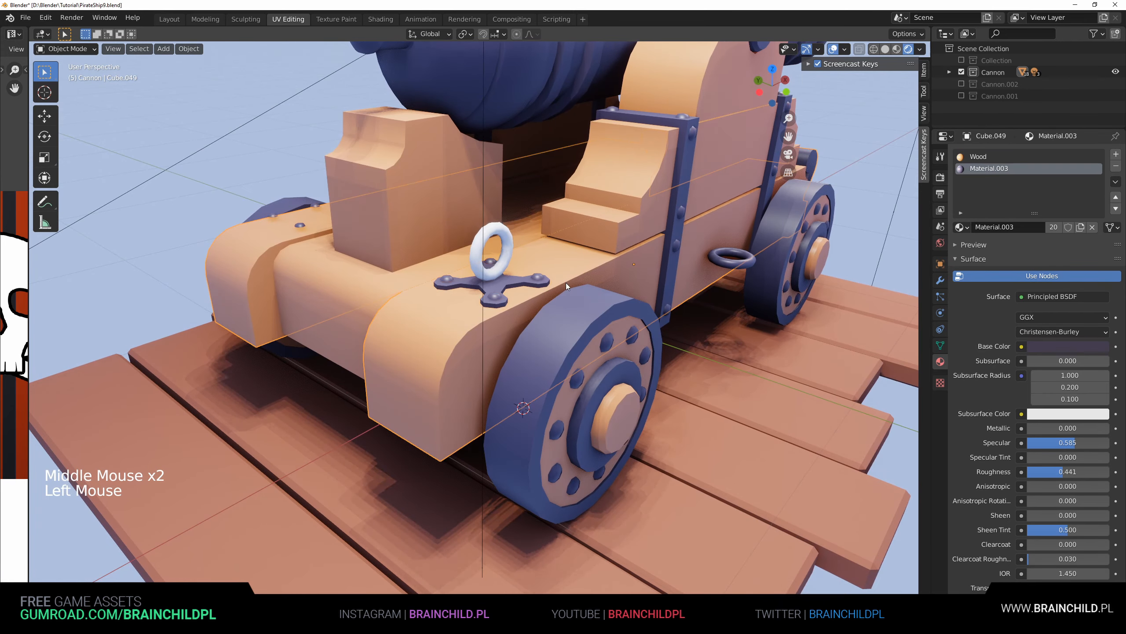
left_click(566, 283)
left_click(518, 281, "shift")
key("ctrl+j")
key("ctrl+z")
left_click(520, 283)
left_click(542, 279, "shift")
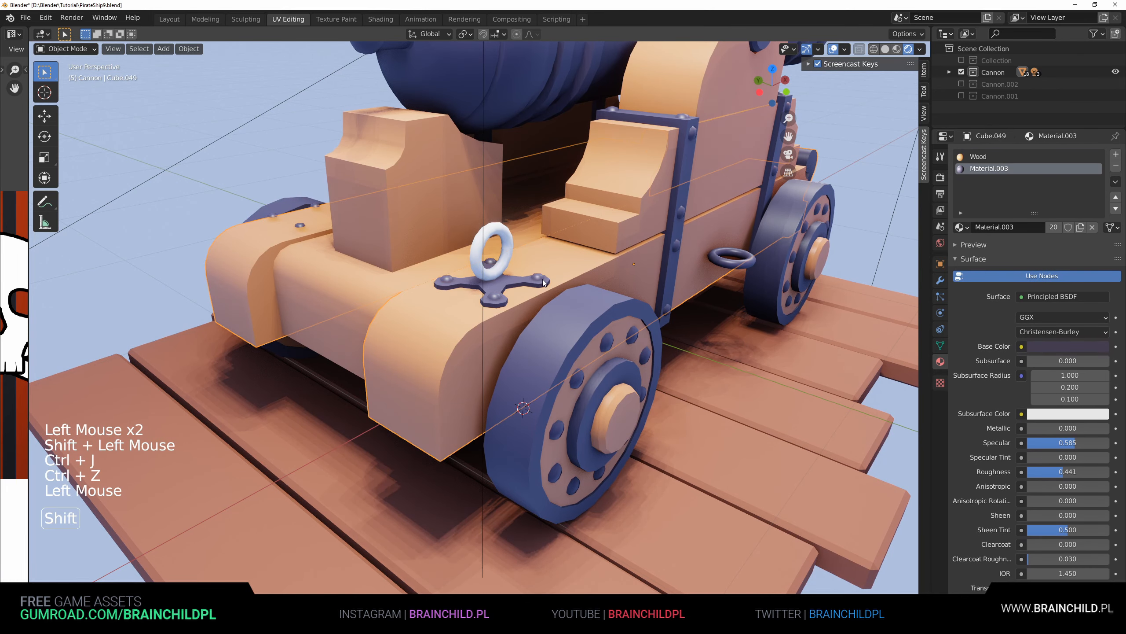
key("ctrl+j")
key("g")
right_click(534, 303)
key("ctrl+z")
key("ctrl+z")
key("ctrl+z")
left_click(534, 283)
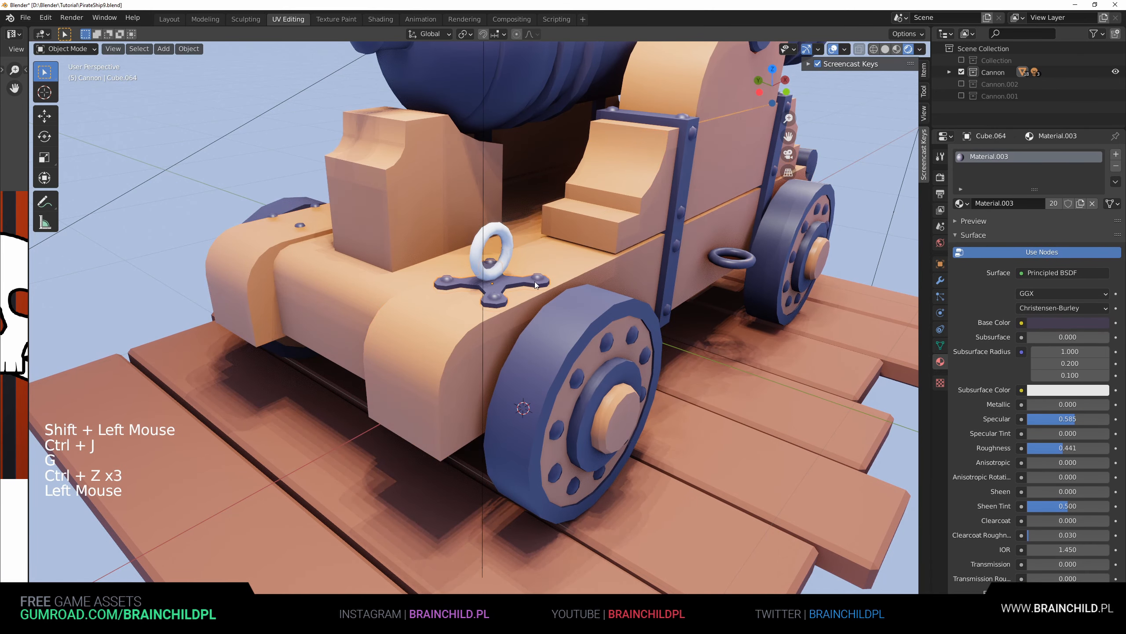
left_click(589, 300, "shift")
key("ctrl+j")
middle_click_drag(589, 300, 585, 291, "shift")
Step: Undo the joins and moves back to the mounting plate and bolts sitting on the carriage's side
key("ctrl+z")
key("ctrl+z")
key("ctrl+z")
key("ctrl+z")
key("ctrl+z")
key("ctrl+z")
key("ctrl+z")
key("ctrl+z")
key("ctrl+z")
key("ctrl+z")
key("ctrl+z")
key("ctrl+z")
key("ctrl+z")
key("ctrl+z")
key("ctrl+z")
key("ctrl+z")
key("ctrl+z")
key("ctrl+z")
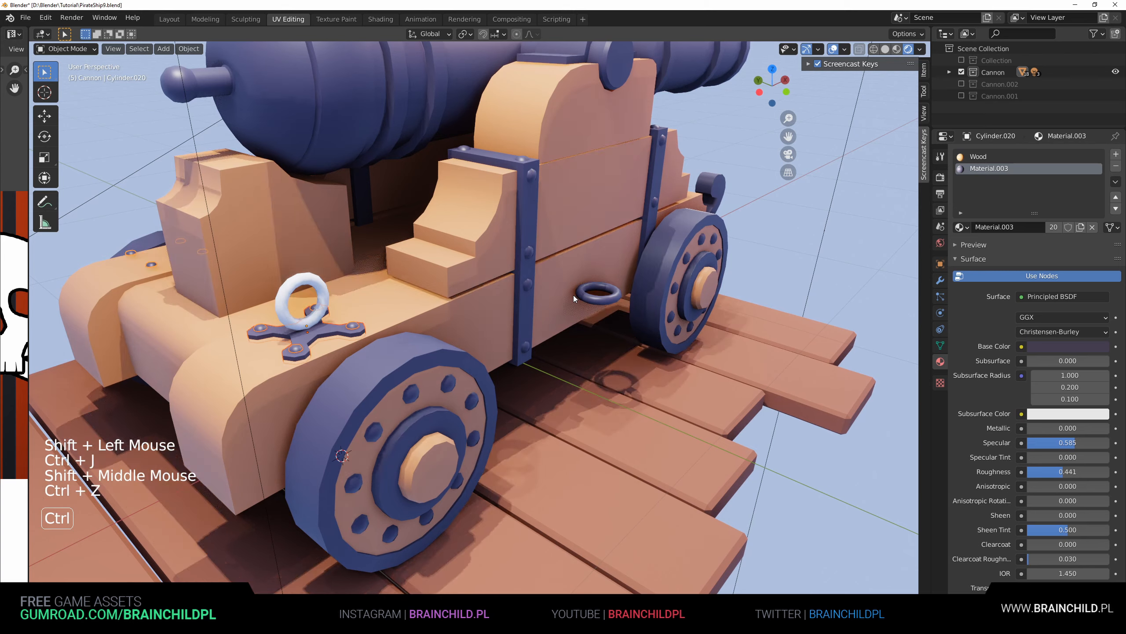
key("ctrl+z")
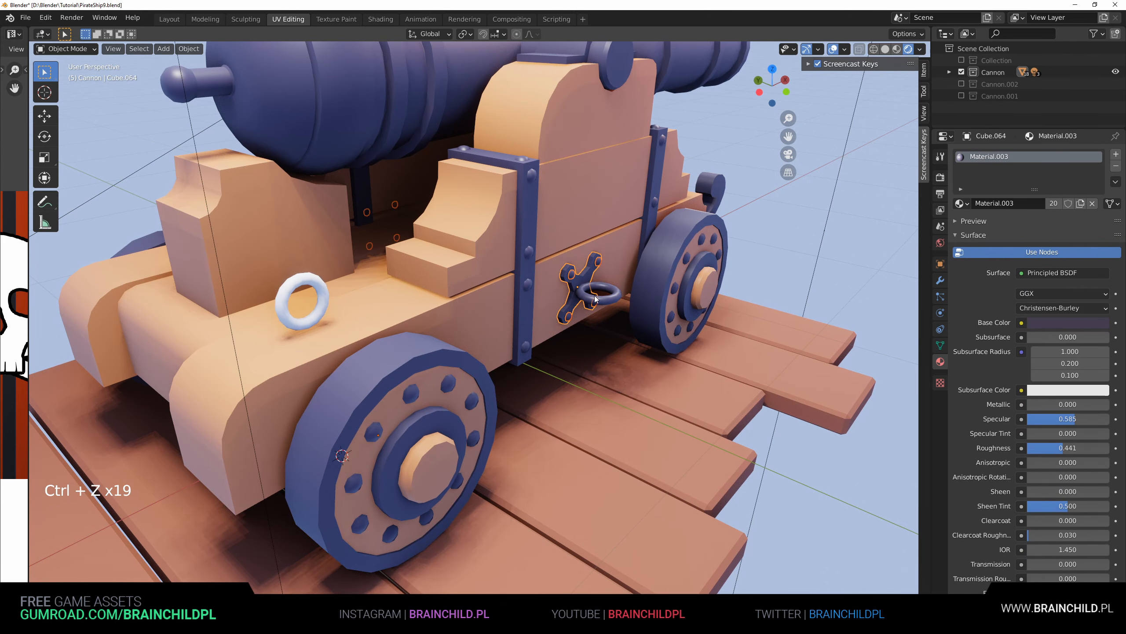
Step: Join the side mounting plate with its four bolts into one object, keeping the bolts active
key("g")
left_click(578, 283)
middle_click_drag(578, 283, 560, 297, "shift")
left_click(560, 296)
left_click(561, 296, "shift")
key("ctrl+j")
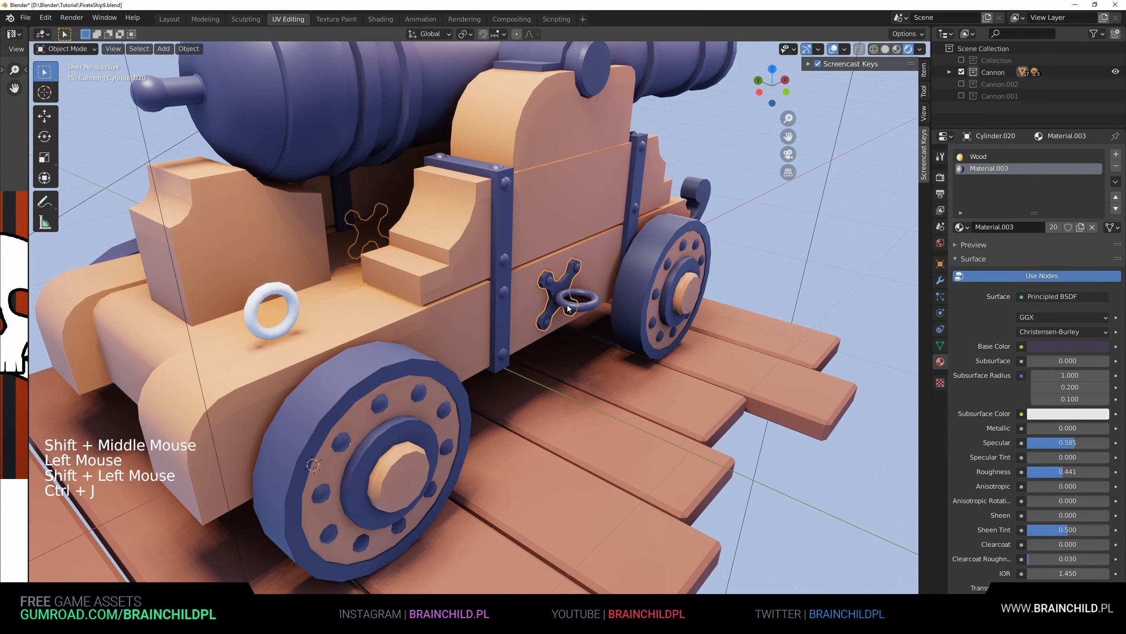
Step: Duplicate the joined mounting plate and move the copy -0.71072 m along X towards the carriage's rear
key("shift+d")
right_click(634, 327)
key("g")
key("y")
right_click(488, 390)
key("g")
key("x")
left_click(184, 532)
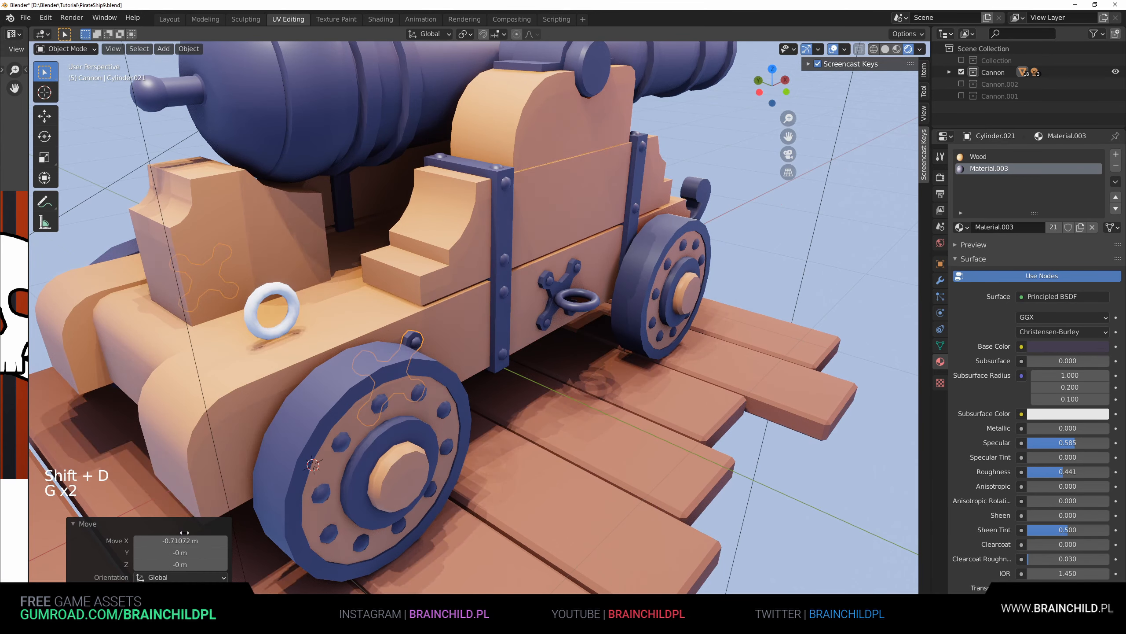
Step: Rotate the plate copy -90° in the left side view and raise it 0.26628 m onto the carriage's rear top
middle_click_drag(576, 417, 632, 425, "alt")
type("r")
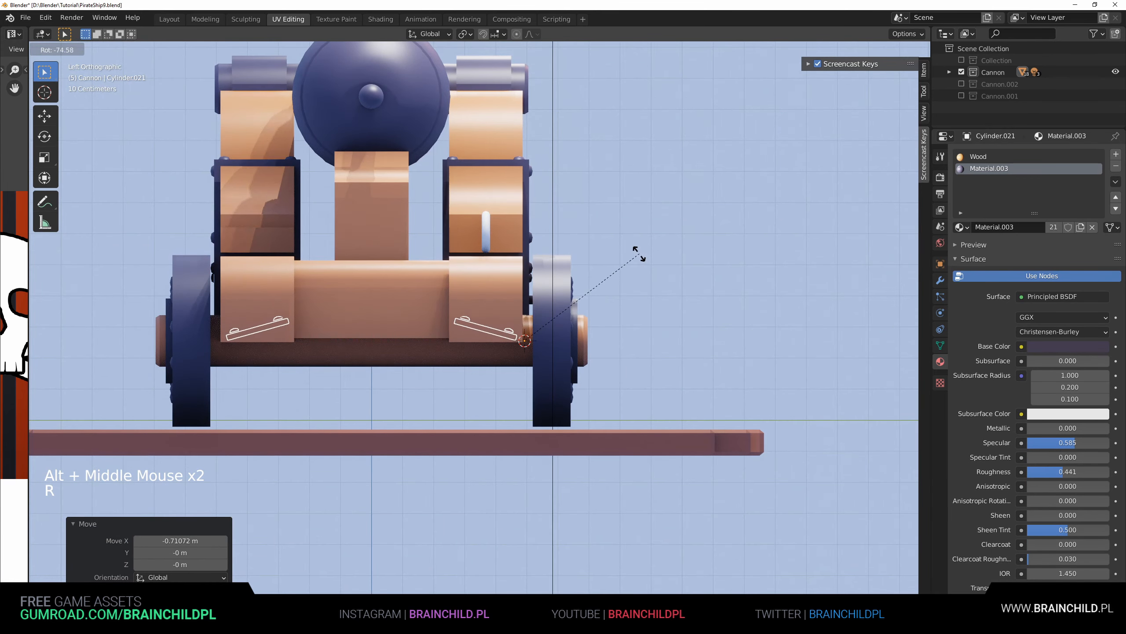
type("-90")
key("Return")
key("g")
key("z")
left_click(551, 347)
middle_click_drag(551, 347, 456, 395)
Step: Move the plate copy -0.21437 m along X beneath the white rear ring and raise it 0.010133 m
key("g")
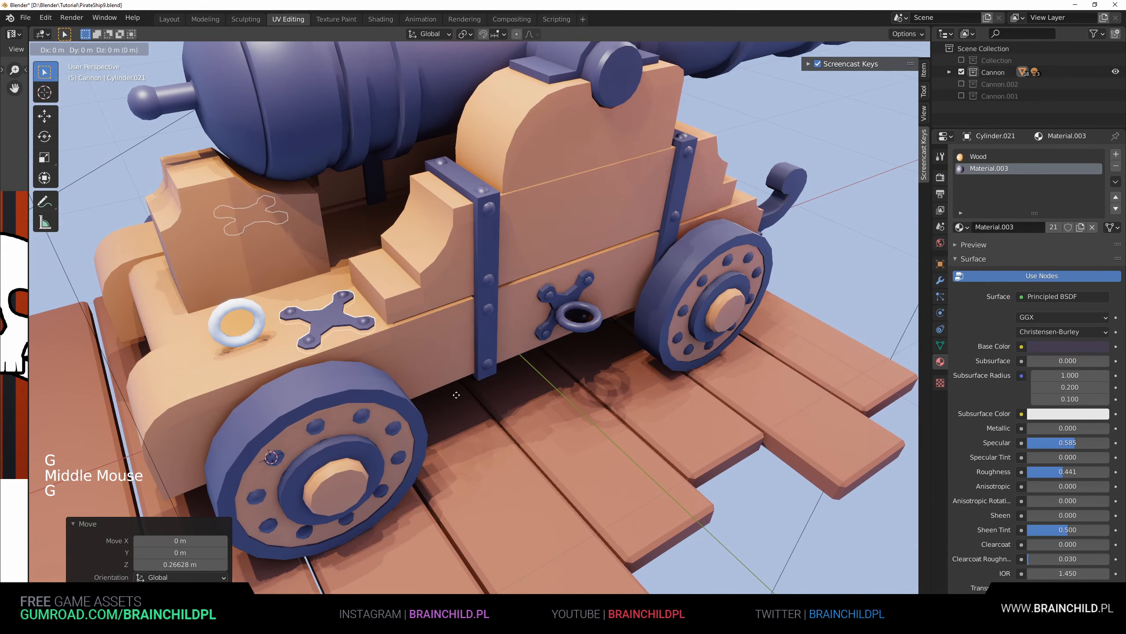
right_click(456, 395)
key("g")
key("x")
left_click(236, 462)
key("g")
key("z")
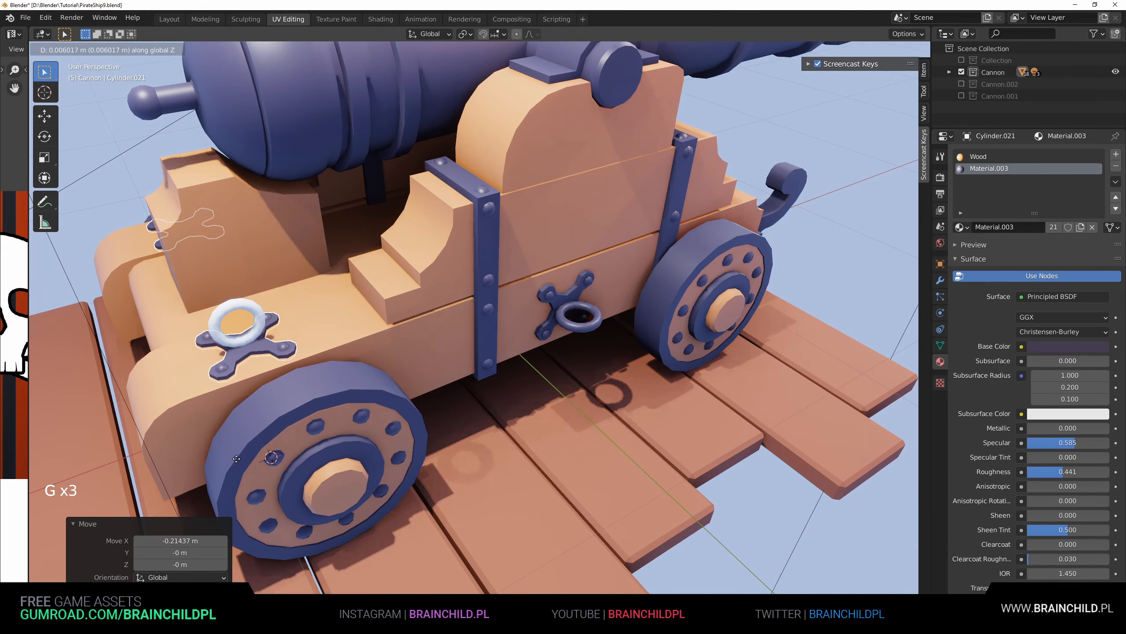
left_click(237, 457)
Step: Set the rear plate's origin to its geometry and scale the plate down slightly
middle_click_drag(238, 457, 377, 437, "shift")
middle_click_drag(377, 437, 504, 422)
scroll(504, 422, "up", 2)
key("s")
right_click(488, 409)
key("q")
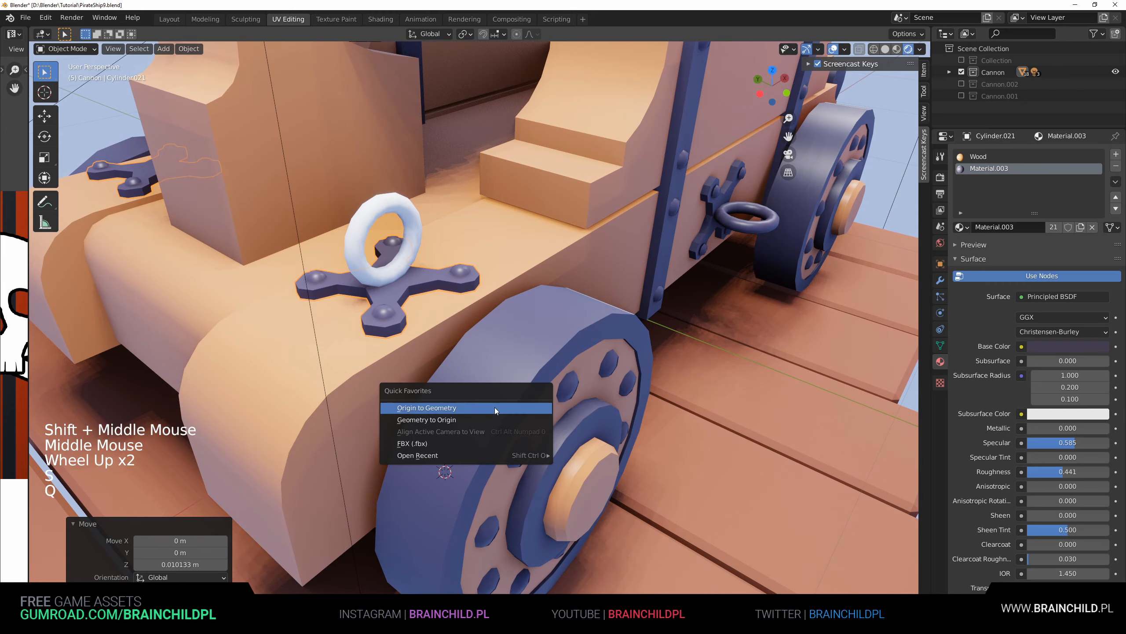
left_click(495, 408)
key("s")
left_click(480, 384)
Step: Scale the white rear ring to about 0.9 and lower it 0.004937 m onto its plate
left_click(412, 250)
key("s")
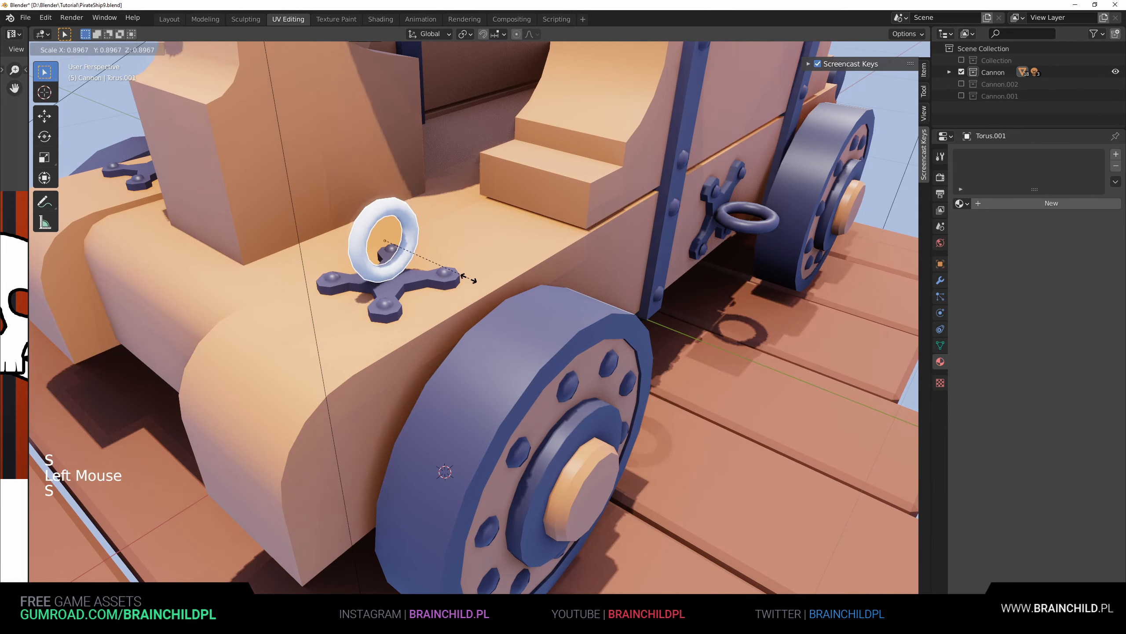
left_click(471, 278)
key("g")
left_click(471, 279)
Step: Assign Material.003 to the rear ring
left_click(962, 203)
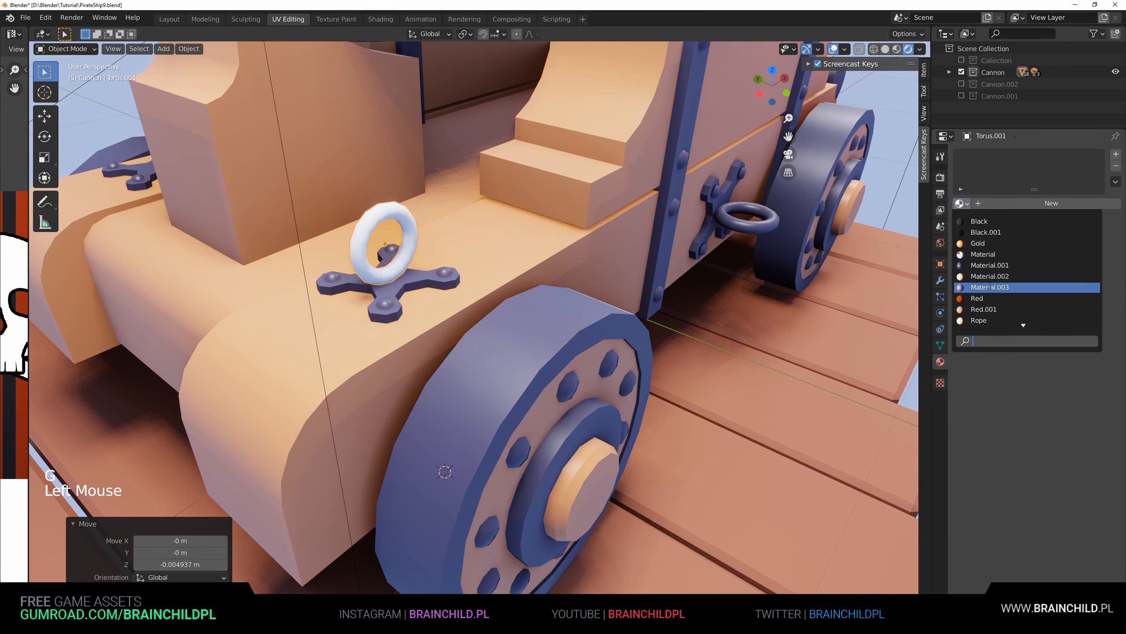
left_click(991, 286)
scroll(636, 330, "down", 7)
left_click(636, 330)
Step: Examine the whole cannon from the front and rear, including the mesh of the barrel's breech cap
middle_click_drag(637, 330, 599, 322)
middle_click_drag(599, 322, 504, 289, "shift")
left_click(653, 309)
scroll(520, 321, "up", 1)
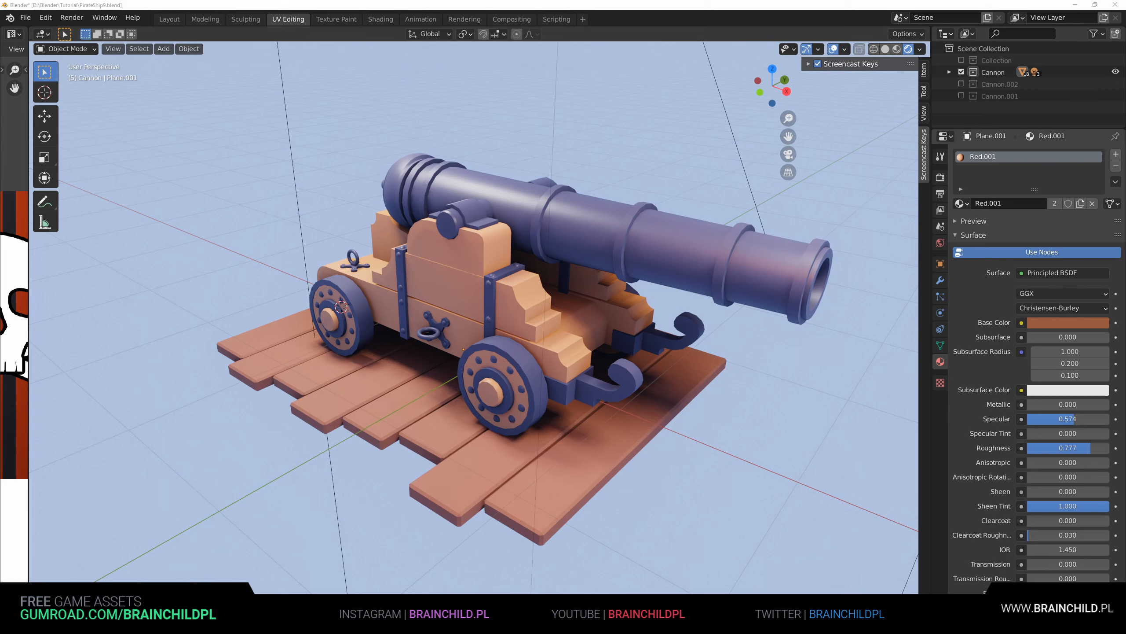
middle_click_drag(442, 330, 470, 329)
middle_click_drag(470, 329, 528, 335)
middle_click_drag(527, 335, 632, 302)
scroll(628, 323, "up", 2)
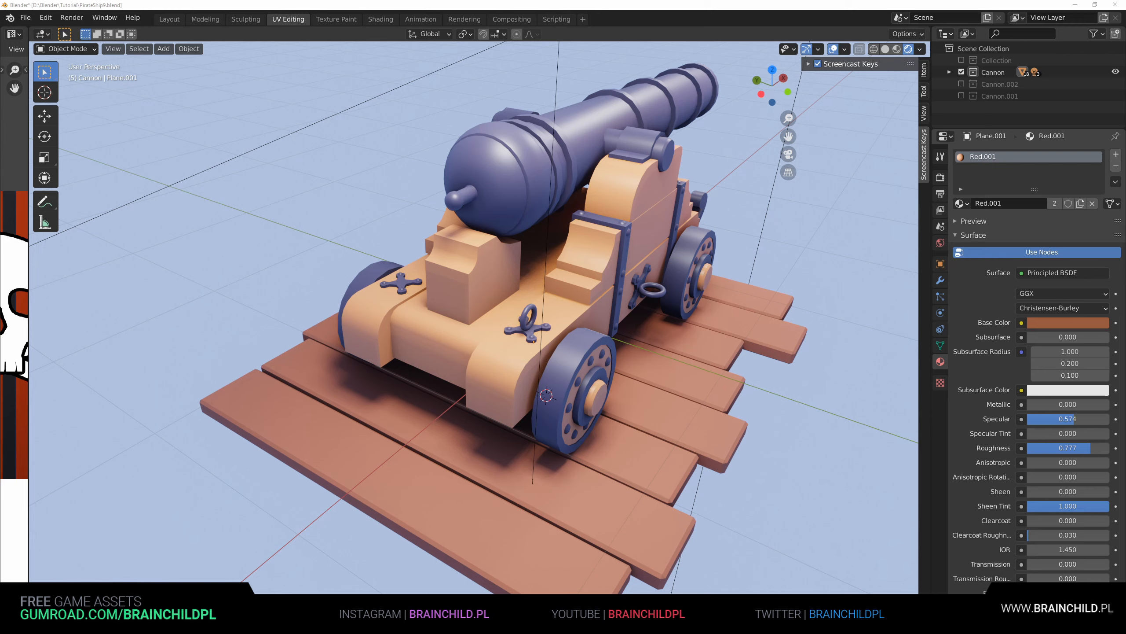
left_click(501, 177)
key("Tab")
middle_click_drag(502, 178, 499, 260)
scroll(499, 260, "up", 3)
key("Tab")
scroll(486, 278, "down", 3)
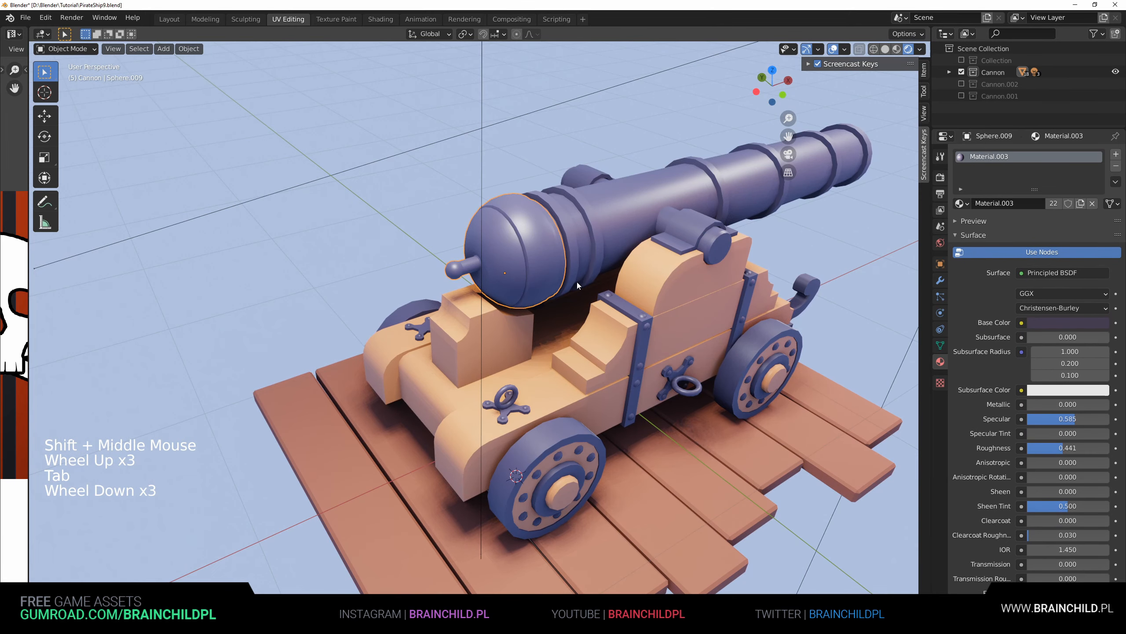
Step: Add a cylinder with 10 vertices and rotate it 90° about the Y axis
key("shift+a")
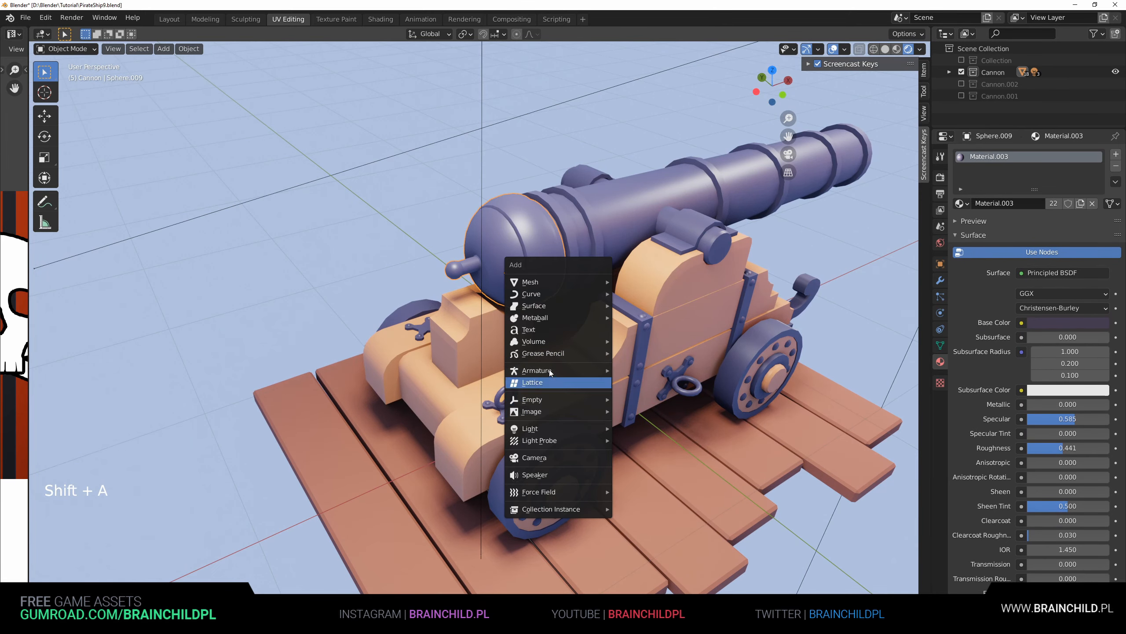
mouse_move(554, 283)
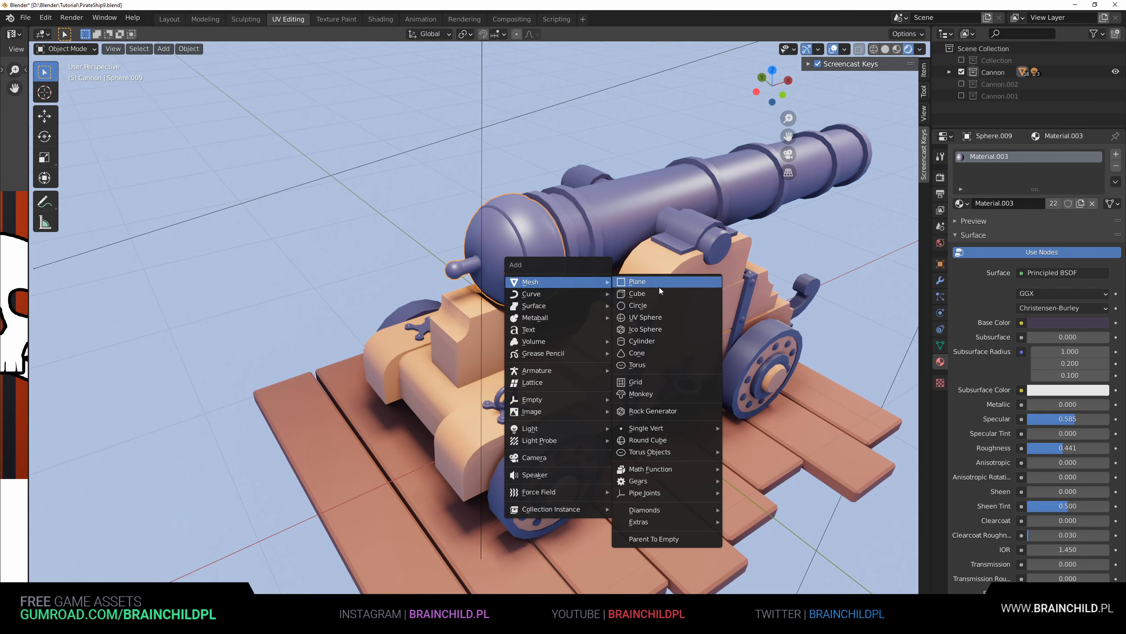
left_click(646, 341)
left_click_drag(180, 454, 171, 453)
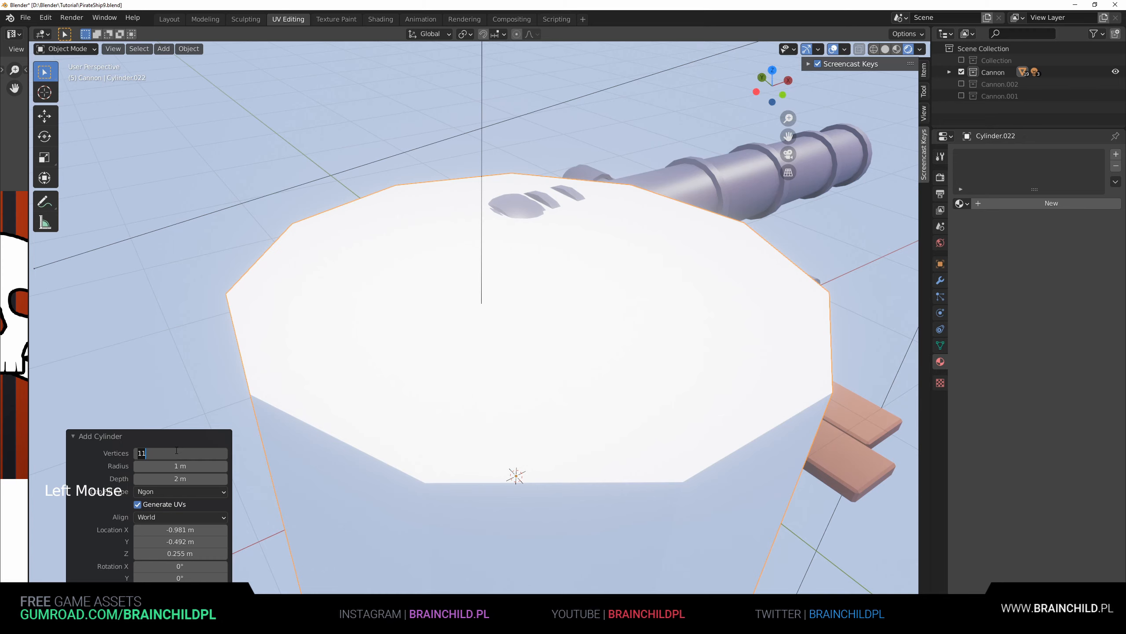
scroll(592, 378, "down", 7)
key("r")
key("y")
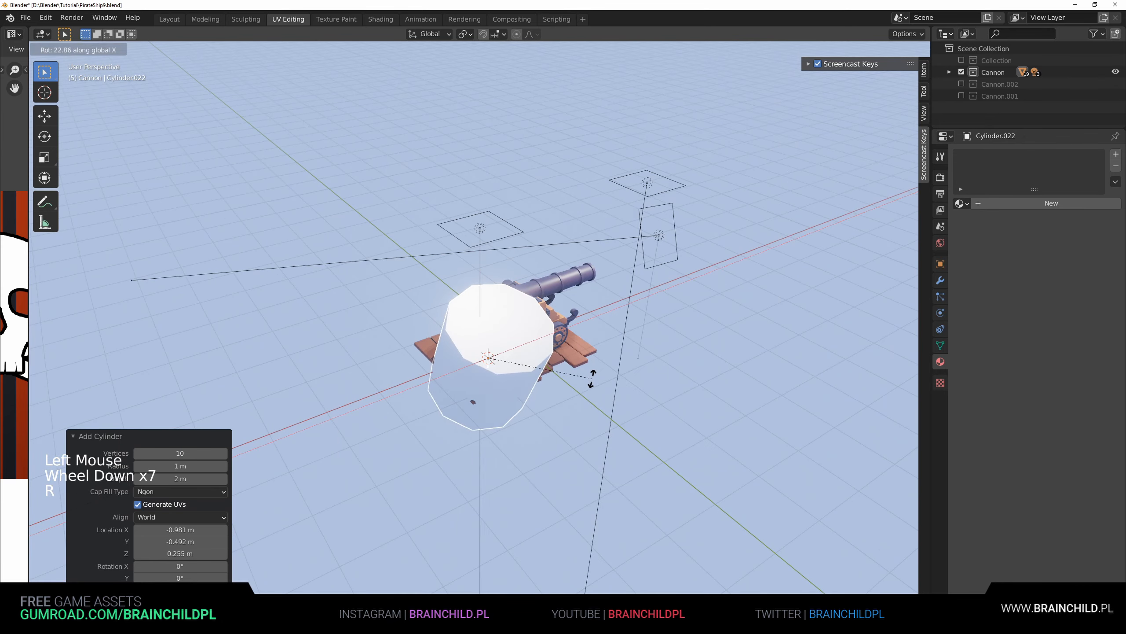
key("9")
key("0")
Step: Scale the cylinder down to a thin rod and centre it on the carriage's stepped rear block, as seen from behind
scroll(606, 387, "up", 4)
middle_click_drag(606, 387, 789, 364, "alt")
key("s")
left_click(602, 339)
key("g")
left_click(560, 318)
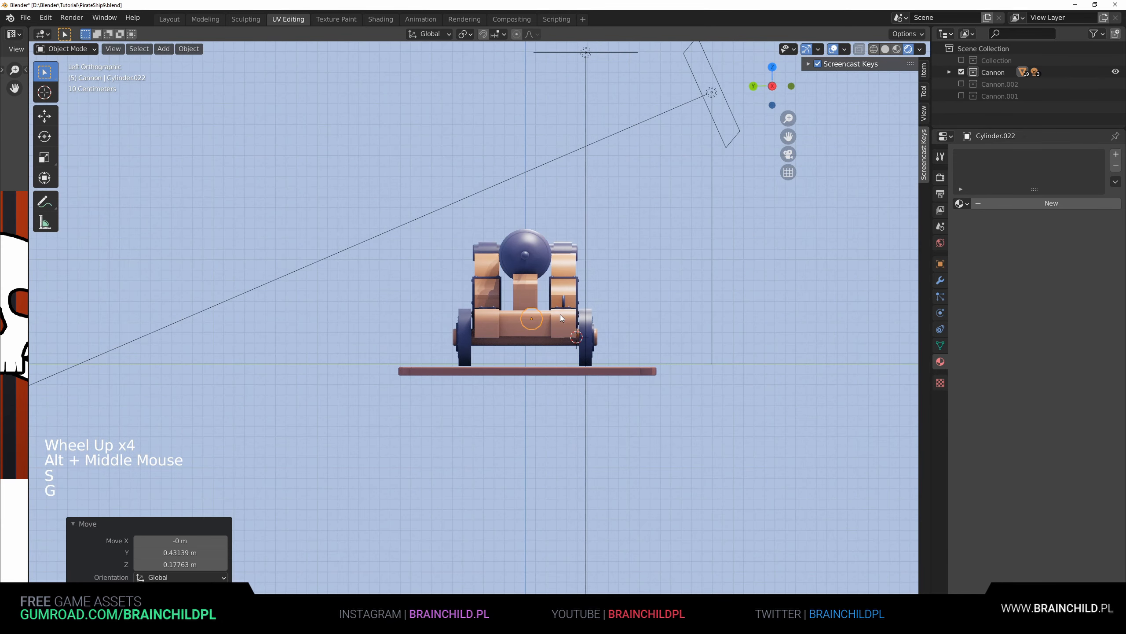
scroll(621, 333, "up", 3)
key("s")
left_click(664, 347)
key("g")
left_click(645, 311)
key("s")
left_click(624, 297)
key("g")
left_click(622, 299)
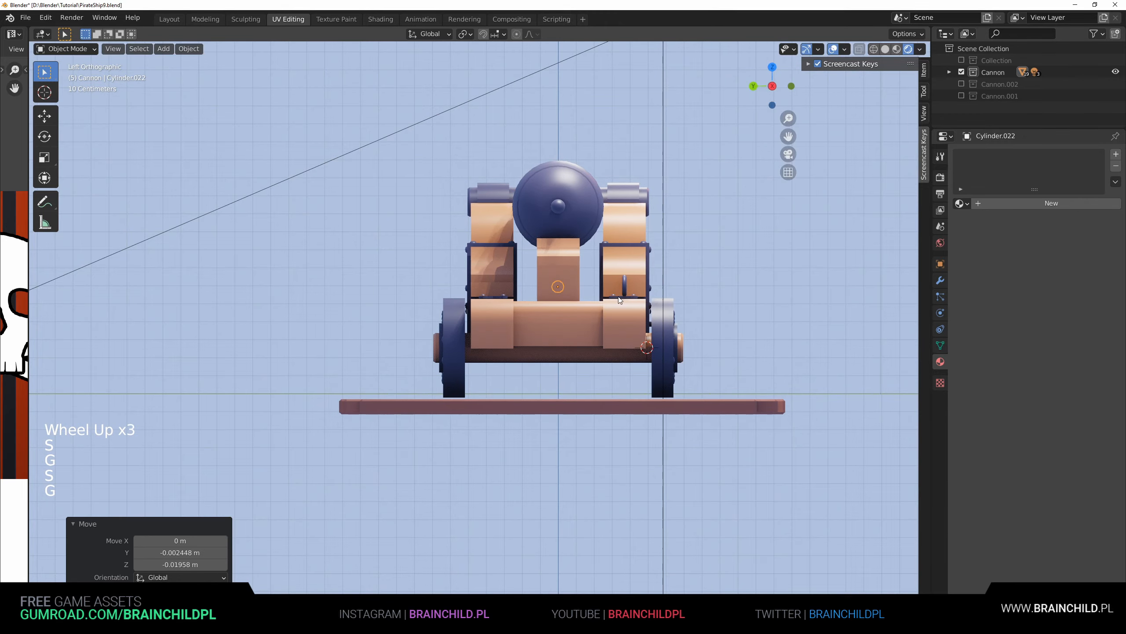
Step: Move the rod along the carriage to its stepped rear block
middle_click_drag(622, 299, 532, 341)
key("alt+g")
scroll(660, 391, "up", 3)
key("g")
left_click(659, 343)
key("g")
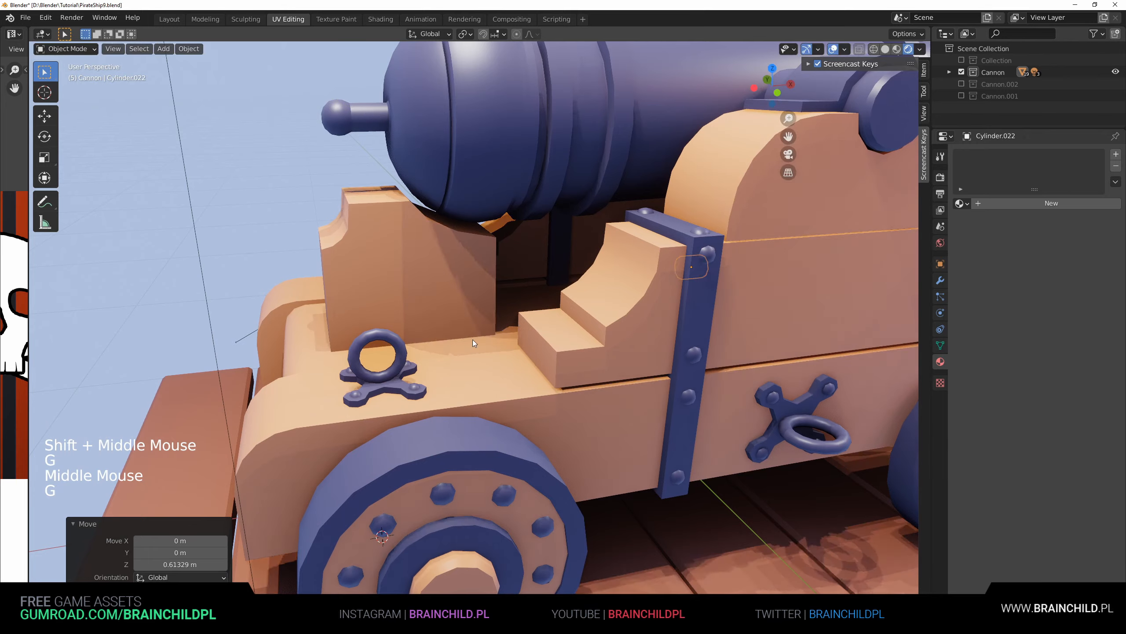
key("g")
left_click(404, 342)
Step: Pull the rod's rear end outward along X so it sticks out of the rear block as a handle
key("Tab")
middle_click_drag(405, 342, 585, 293, "shift")
left_click(480, 258)
left_click(476, 266)
left_click(476, 267)
scroll(671, 320, "up", 1)
middle_click_drag(585, 295, 643, 335, "shift")
scroll(643, 335, "up", 1)
key("g")
right_click(581, 334)
key("g")
key("x")
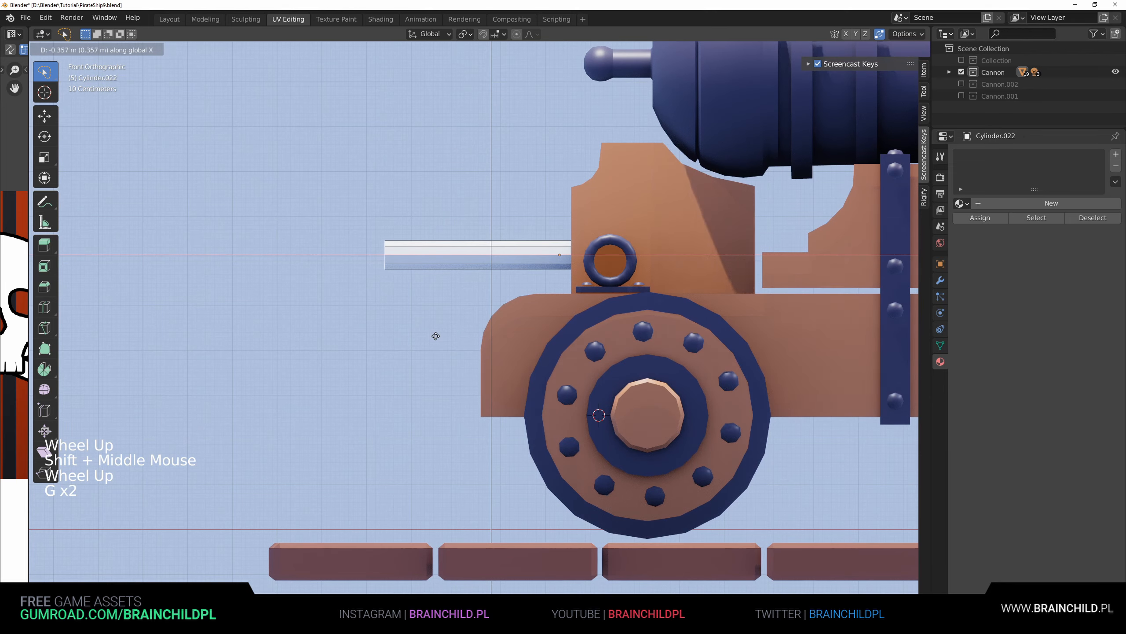
left_click(459, 335)
Step: Cut one loop around the handle with a slide factor of 0.389 and four evenly spaced loops towards the block
middle_click_drag(459, 335, 523, 333, "shift")
middle_click_drag(524, 332, 657, 351)
key("ctrl+r")
left_click(656, 293)
left_click(621, 309)
key("ctrl+r")
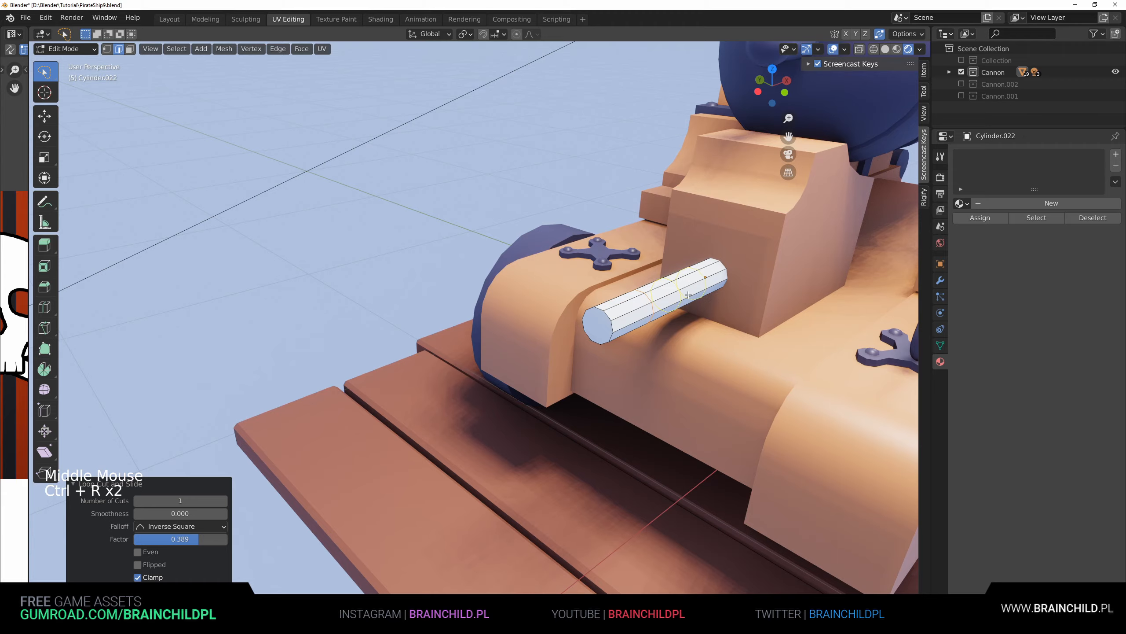
left_click(689, 295)
right_click(689, 295)
Step: Bevel the four handle loops into narrow bands, each with a middle loop
middle_click_drag(690, 294, 560, 300, "shift")
scroll(560, 299, "up", 2)
key("ctrl+b")
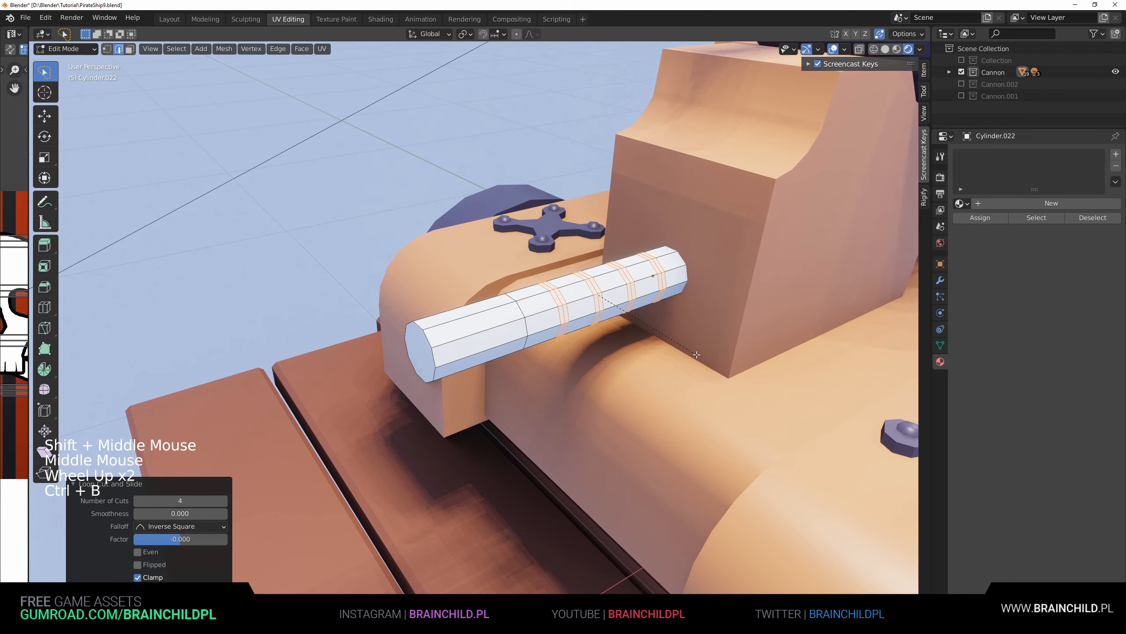
left_click(558, 300)
Step: Scale only the middle loops of the four bands to 0.723 around their individual origins to form grooves
left_click(559, 303, "alt+shift")
left_click(567, 310, "alt+shift")
left_click(594, 301, "alt+shift")
left_click(603, 300, "alt+shift")
left_click(628, 291, "alt+shift")
left_click(635, 289, "alt+shift")
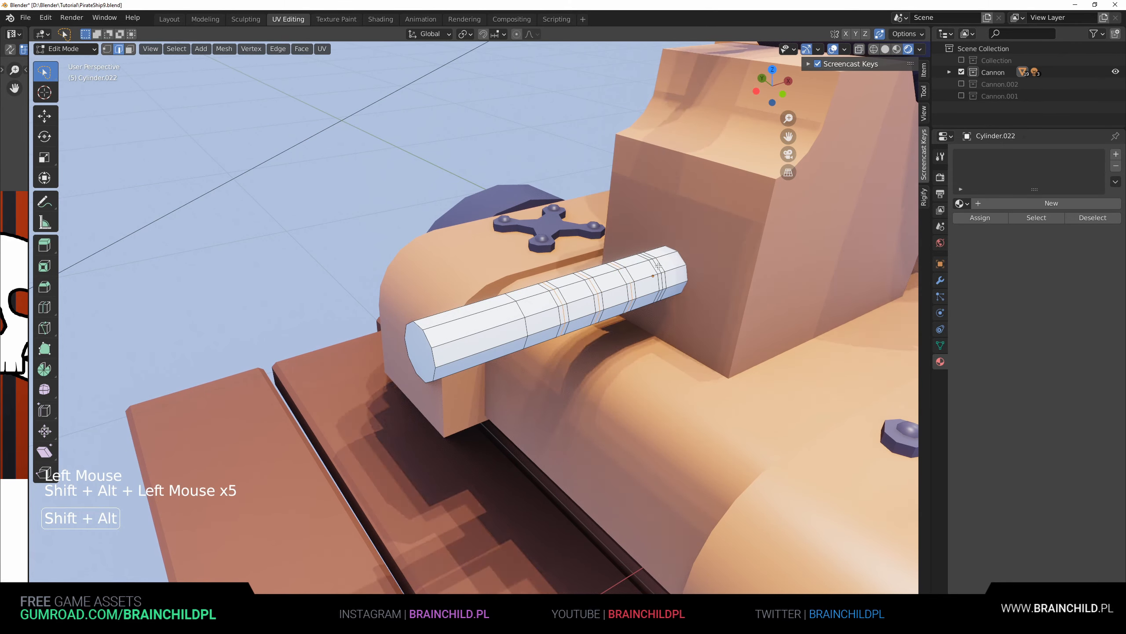
left_click(659, 282, "alt+shift")
left_click(666, 281, "alt+shift")
key("s")
right_click(734, 289)
middle_click_drag(734, 290, 698, 283)
left_click(465, 34)
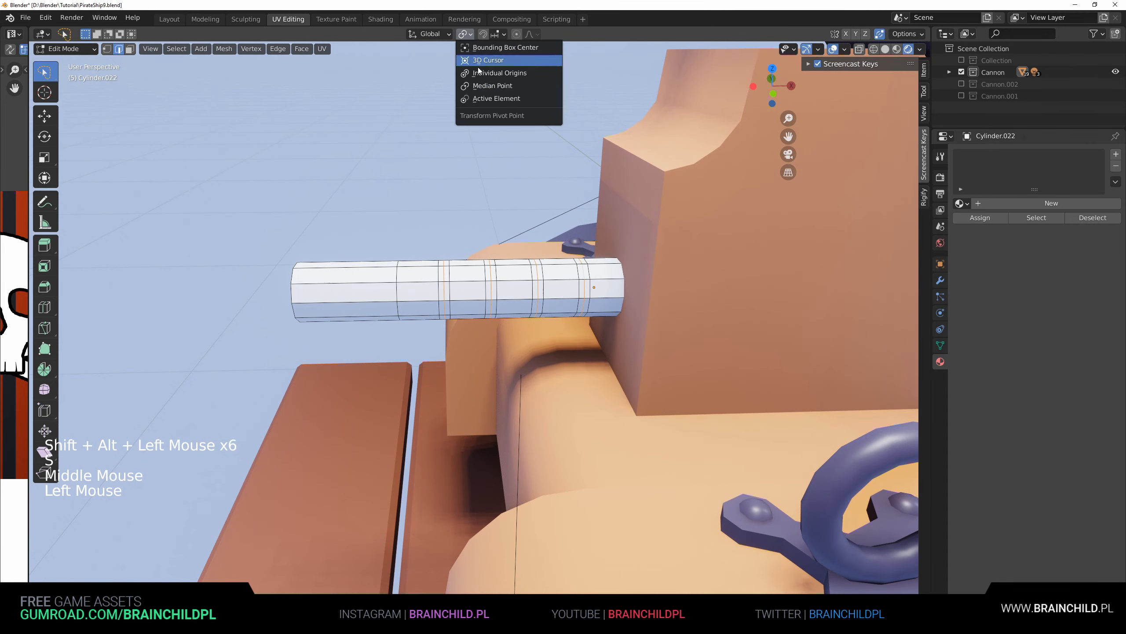
left_click(482, 74)
key("s")
left_click(632, 213)
Step: Add a loop on each side of the handle's remaining single loop and scale that loop to about 0.6 as a fifth groove
key("ctrl+r")
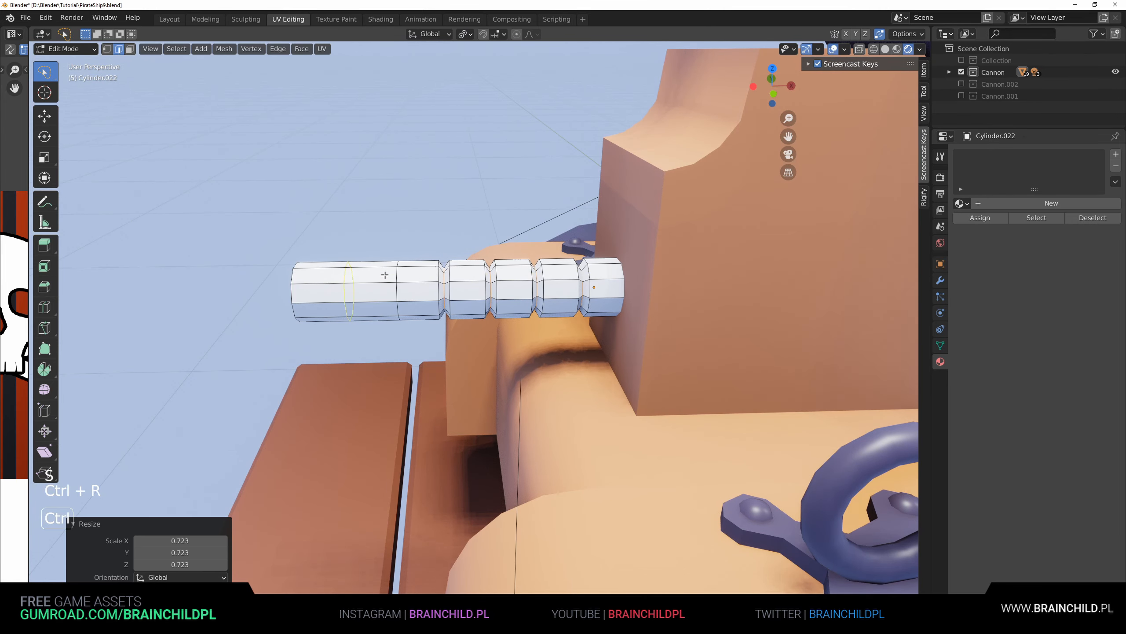
left_click(421, 273)
left_click(425, 274)
key("ctrl+r")
left_click(383, 281)
left_click(384, 281)
key("s")
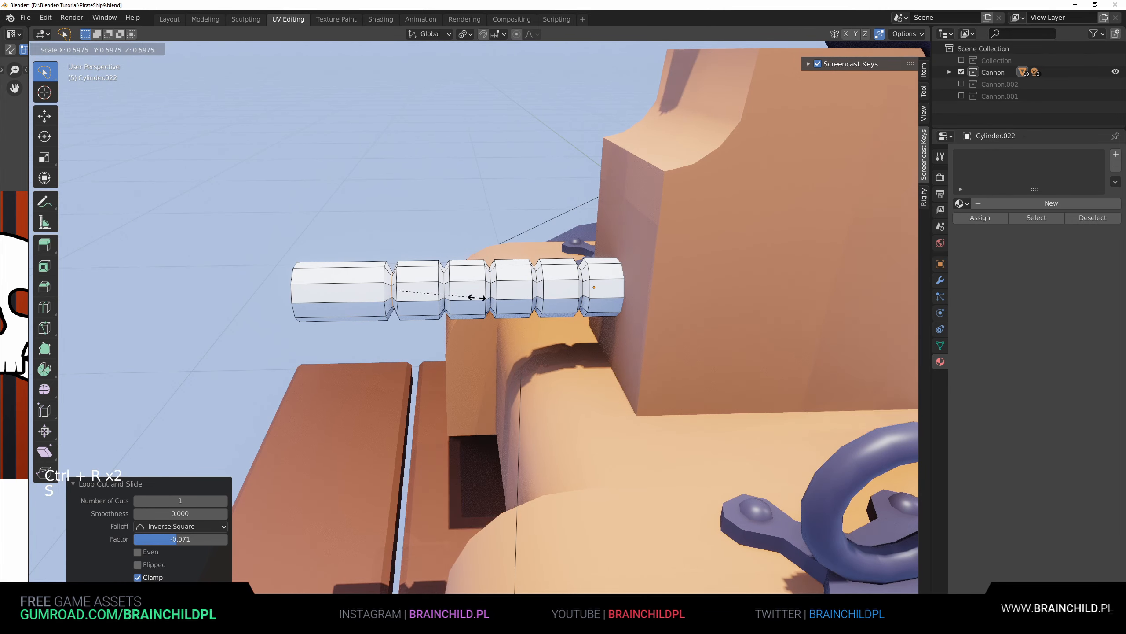
left_click(474, 298)
Step: Bevel the edge loop around the handle's outer end
middle_click_drag(475, 297, 504, 289)
left_click(373, 289)
left_click(374, 289, "alt+shift")
left_click(371, 281, "alt+shift")
key("ctrl+b")
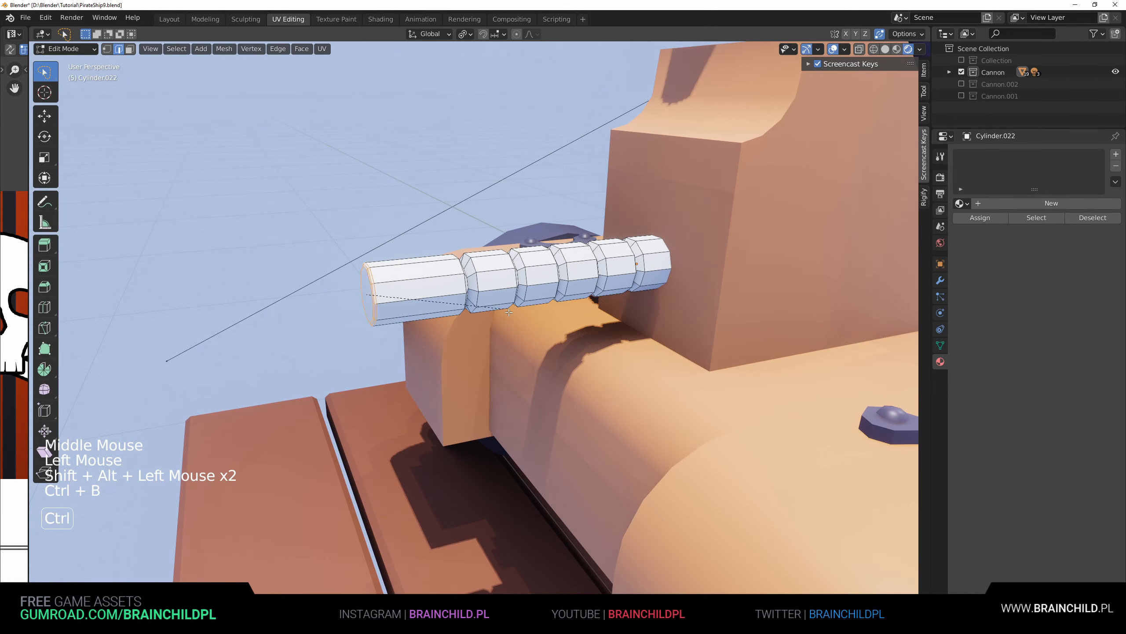
left_click(528, 314)
Step: Select the whole handle mesh and shade it smooth
scroll(528, 314, "down", 4)
middle_click_drag(529, 315, 494, 313)
scroll(599, 362, "down", 4)
key("Tab")
key("Tab")
scroll(495, 313, "up", 2)
left_click(495, 312)
key("q")
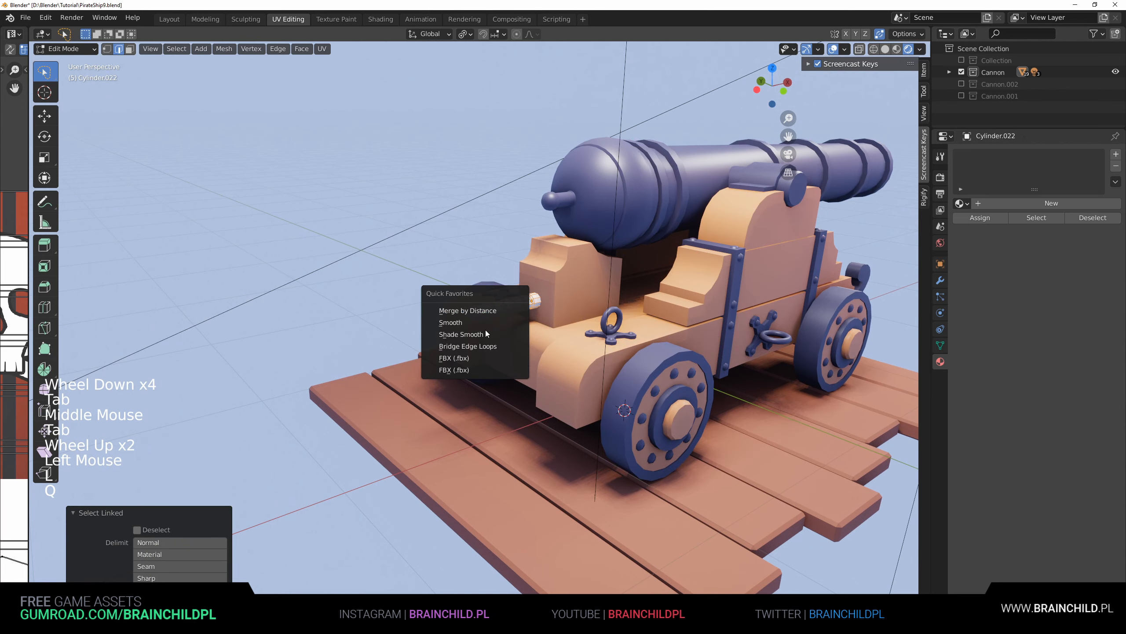
key("Tab")
Step: Enable Auto Smooth on the handle with an angle of 39.9° and save the file
key("ctrl+s")
left_click(941, 346)
left_click(1020, 369)
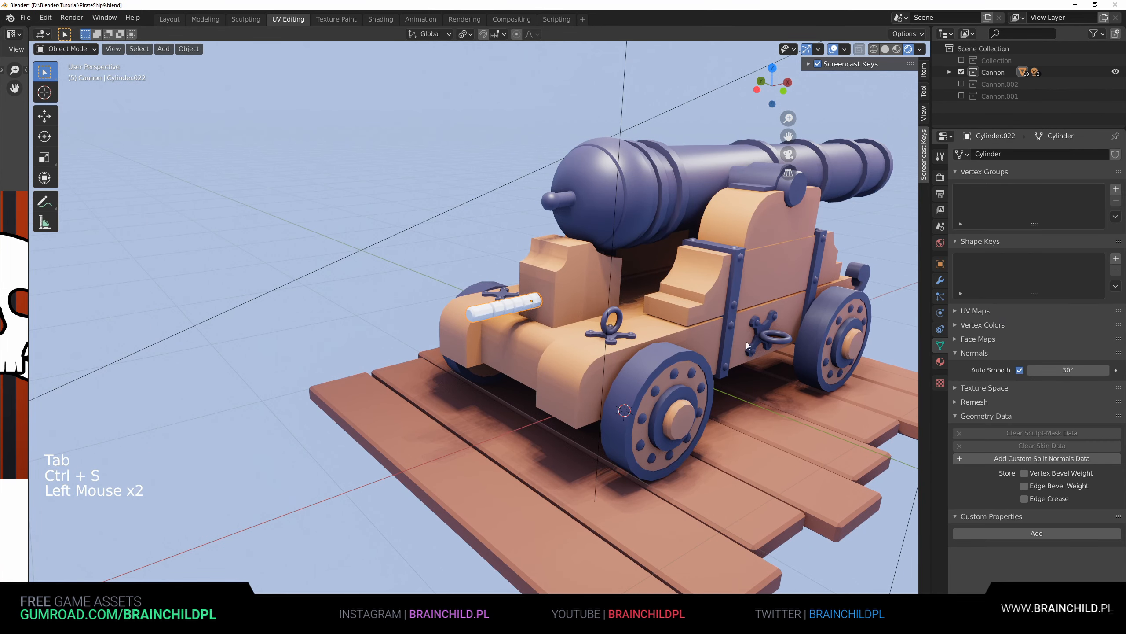
key("ctrl+s")
scroll(748, 346, "up", 2)
left_click_drag(1068, 370, 1082, 370)
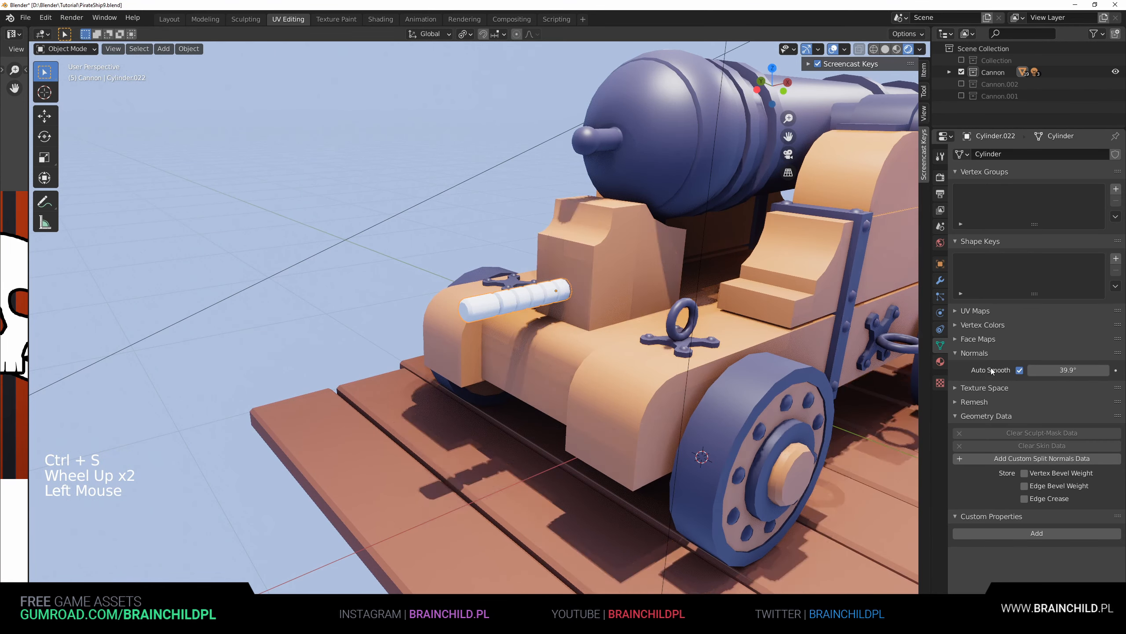
key("ctrl+s")
Step: Examine the whole cannon and the grooved handle on its rear block
scroll(553, 340, "down", 7)
middle_click_drag(553, 340, 518, 275, "shift")
scroll(528, 287, "up", 2)
middle_click_drag(517, 275, 466, 329)
scroll(446, 262, "down", 1)
scroll(457, 295, "up", 3)
scroll(467, 329, "up", 2)
middle_click_drag(501, 367, 524, 331, "shift")
middle_click_drag(595, 251, 532, 266, "shift")
scroll(532, 266, "up", 3)
Step: Try Material.002 on the grooved handle and assign Red.001 to it instead
left_click(941, 362)
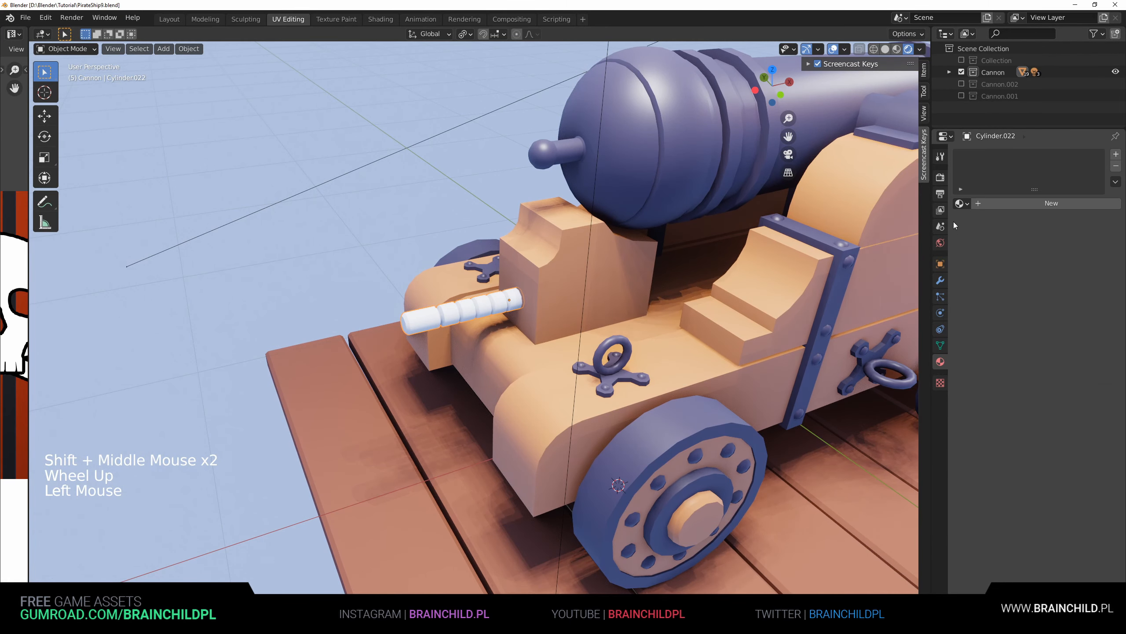
left_click(961, 204)
left_click(989, 276)
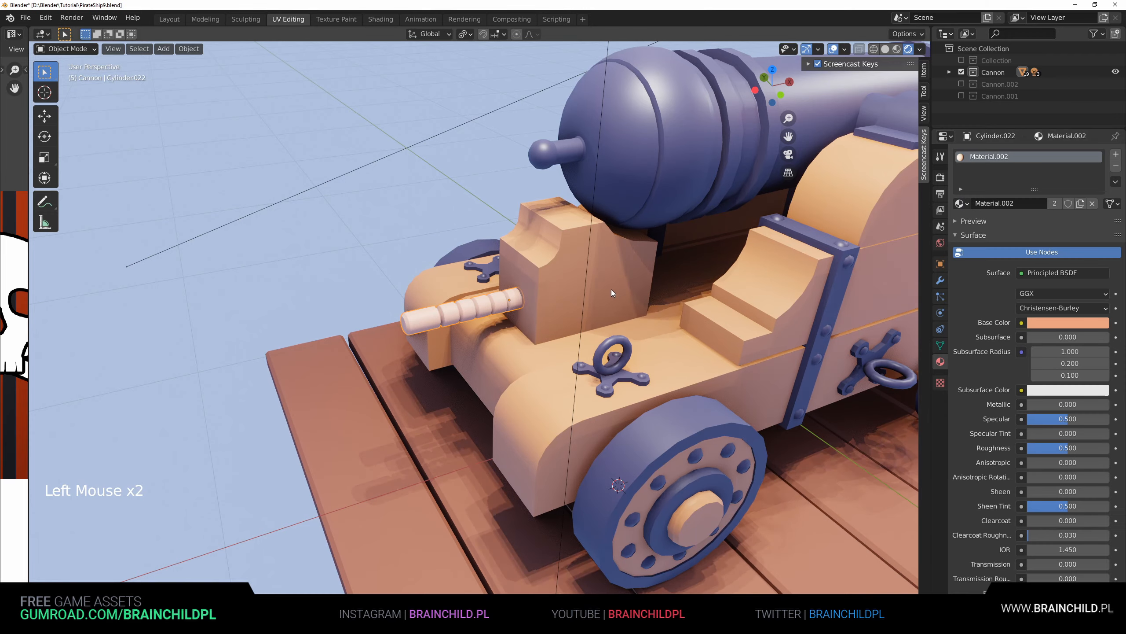
left_click(962, 204)
left_click(984, 312)
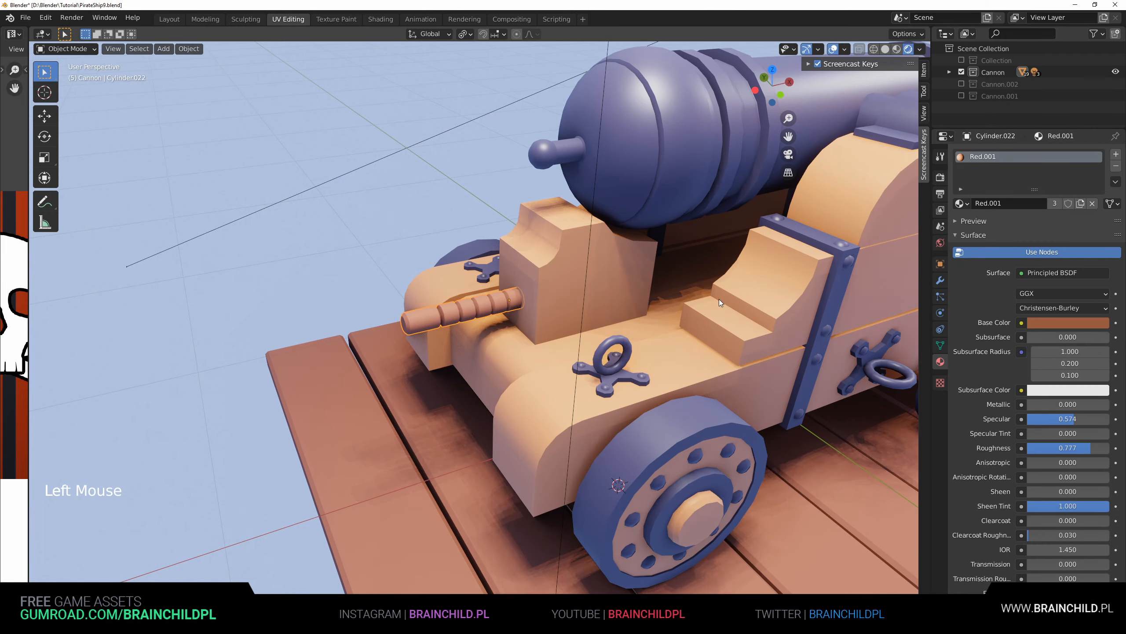
scroll(692, 315, "down", 6)
left_click(662, 339)
middle_click_drag(662, 339, 572, 326)
middle_click_drag(572, 326, 598, 285, "shift")
scroll(577, 284, "up", 2)
left_click(528, 284)
key("g")
right_click(692, 313)
Step: Try Red.001 in place of Wood on the carriage's stepped side panels and undo the change
left_click(692, 314)
key("g")
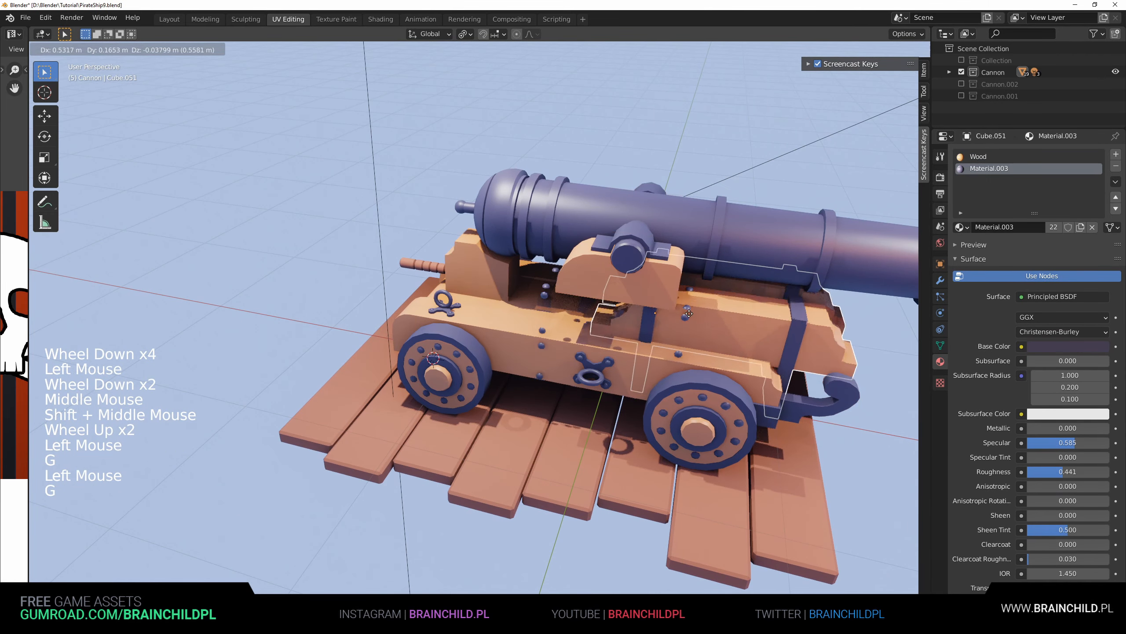
right_click(794, 309)
left_click(973, 157)
left_click(961, 226)
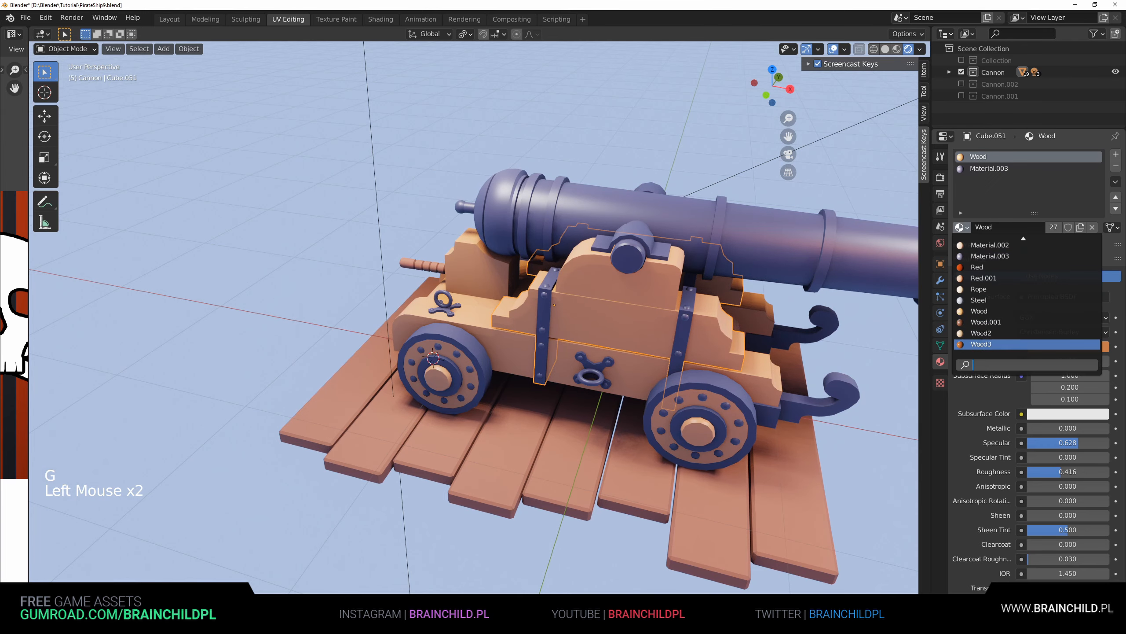
left_click(985, 277)
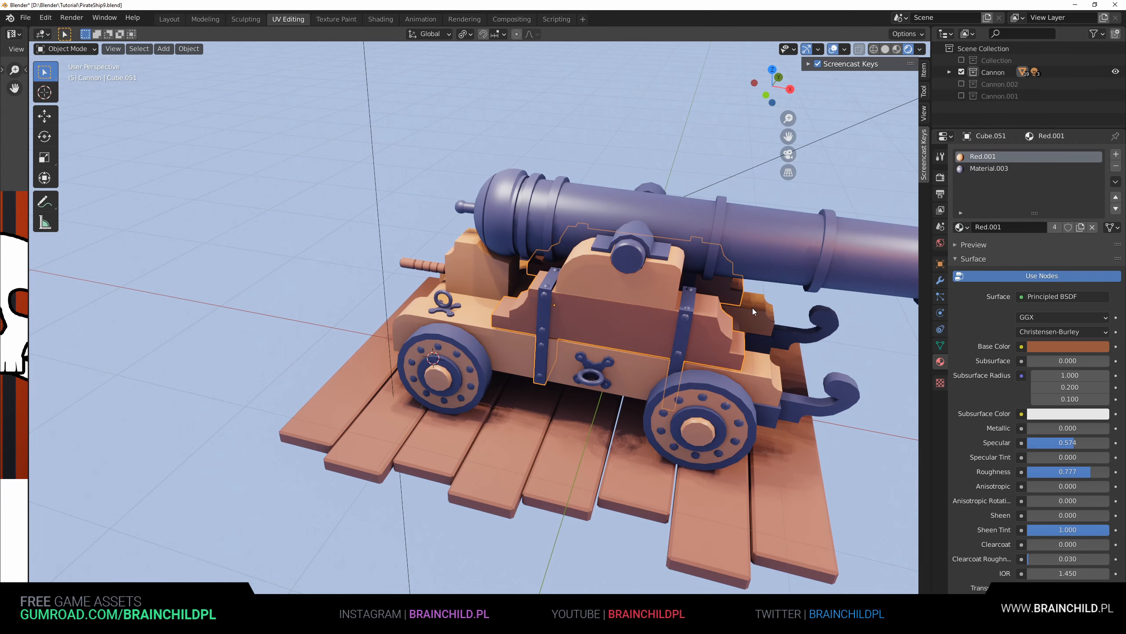
scroll(620, 287, "down", 3)
middle_click_drag(619, 287, 461, 206)
key("ctrl+z")
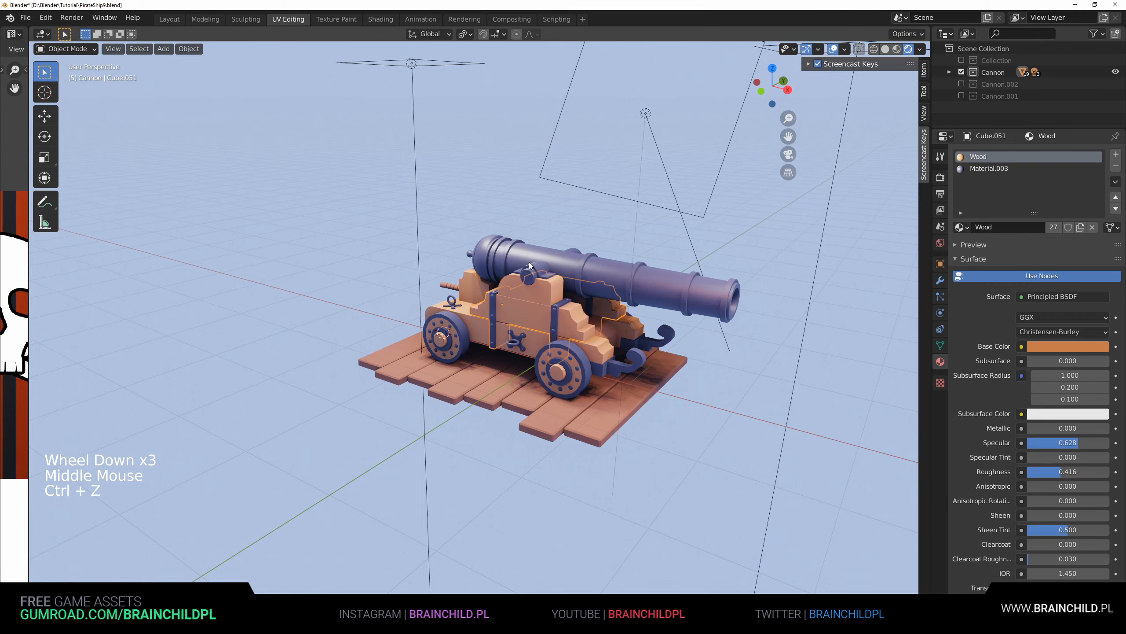
Step: Replace the Wood material of the stepped side panels with an independent copy of Red.001
scroll(606, 313, "up", 4)
middle_click_drag(529, 262, 594, 306)
scroll(594, 306, "up", 2)
middle_click_drag(594, 307, 488, 284)
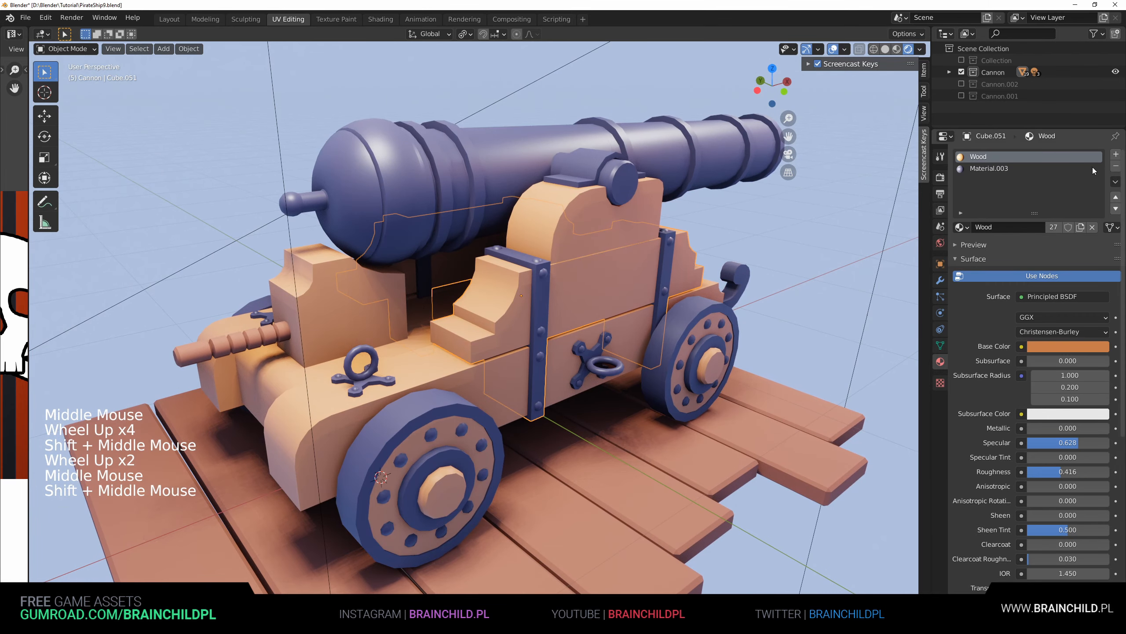
left_click(968, 227)
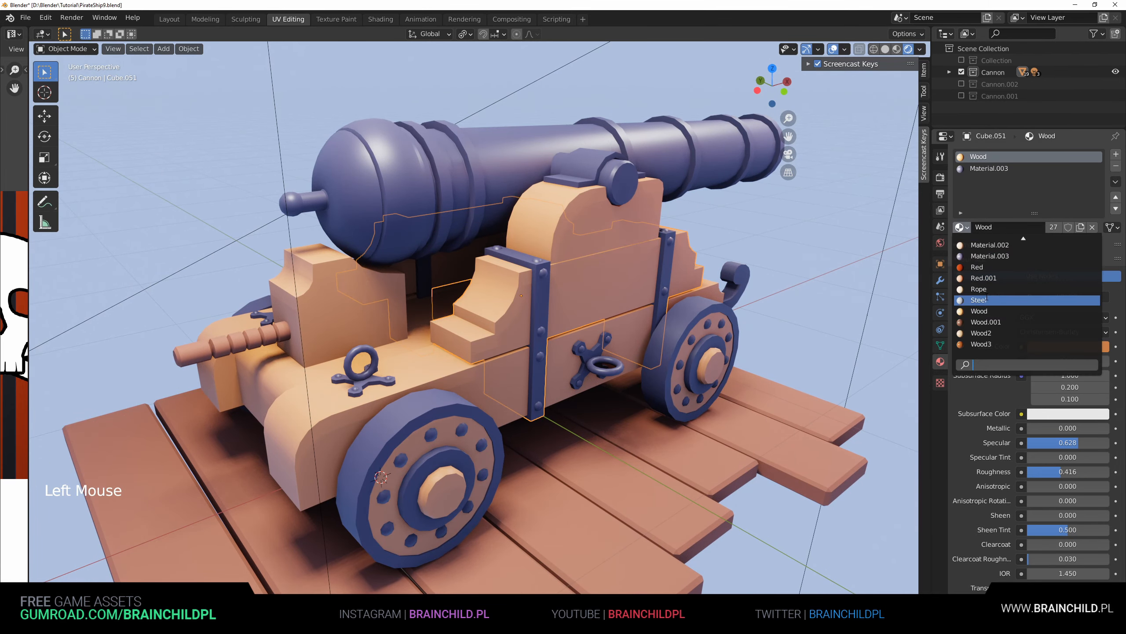
left_click(984, 278)
left_click(1080, 227)
Step: Lighten the base color of the side panels' Red.002 material to a paler orange-brown
left_click(1069, 346)
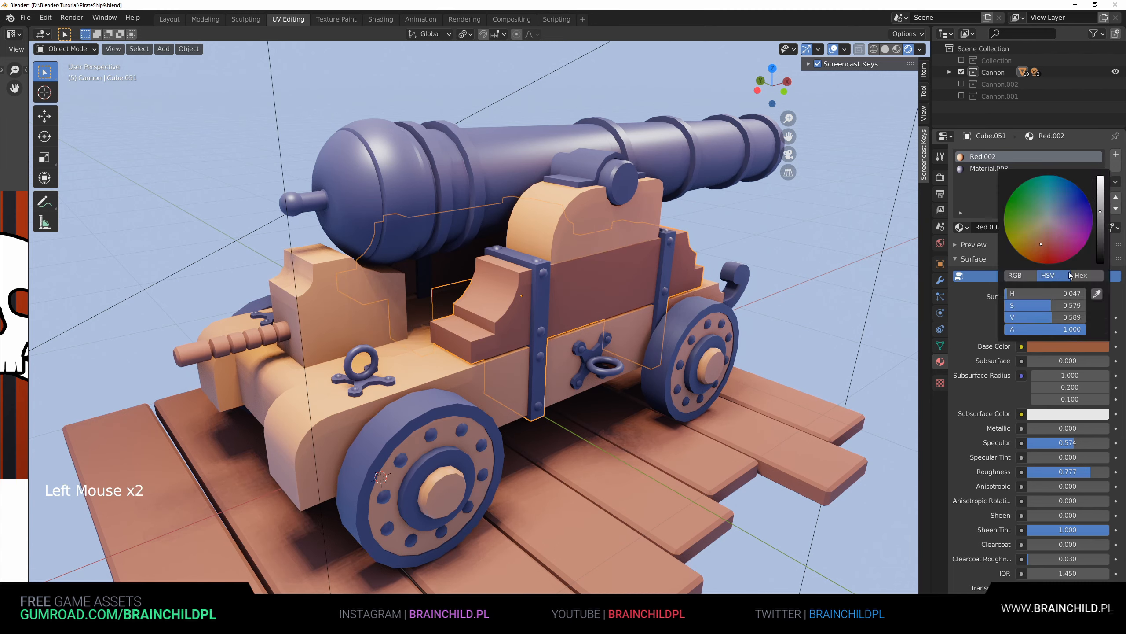
left_click_drag(1043, 244, 1041, 244)
scroll(644, 271, "down", 3)
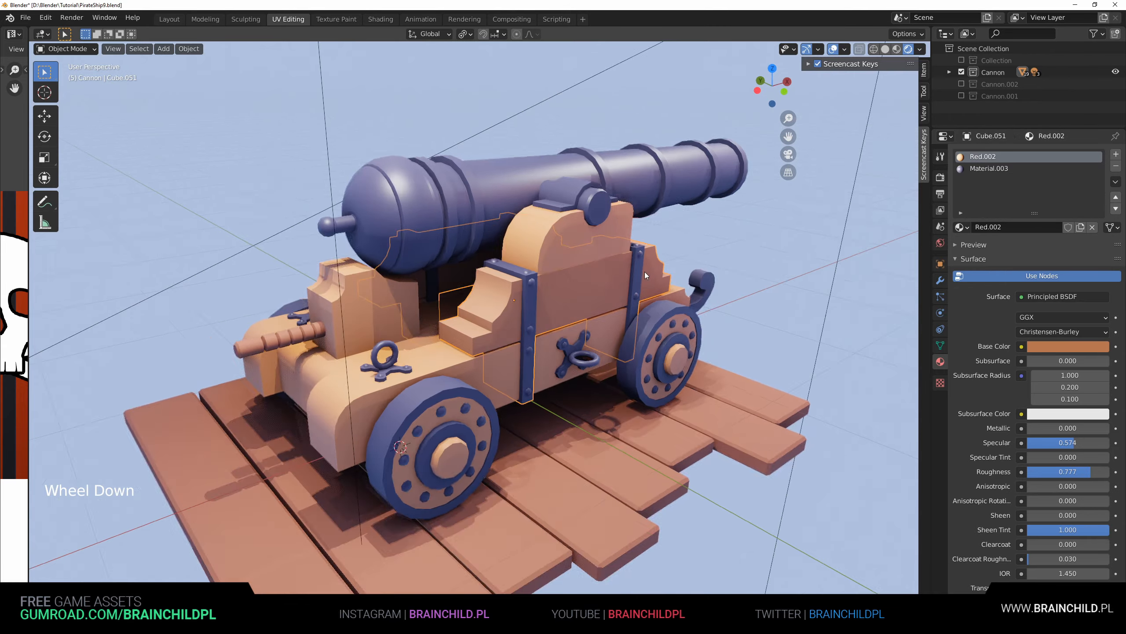
Step: Examine the cannon with its recolored side panels from several angles and save the file
middle_click_drag(644, 271, 690, 260)
scroll(528, 276, "down", 1)
scroll(690, 260, "down", 1)
scroll(690, 261, "up", 2)
left_click_drag(960, 226, 556, 293)
scroll(556, 292, "down", 4)
middle_click_drag(556, 292, 586, 258)
left_click(718, 327)
scroll(595, 309, "down", 2)
scroll(623, 302, "up", 3)
key("ctrl+s")
scroll(592, 245, "up", 2)
mouse_move(586, 258)
middle_mouse_down("shift")
mouse_move(581, 271)
mouse_move(578, 261)
middle_mouse_up("shift")
scroll(576, 253, "up", 2)
middle_click_drag(578, 262, 621, 318, "shift")
scroll(647, 257, "down", 1)
scroll(615, 280, "up", 1)
scroll(607, 327, "up", 1)
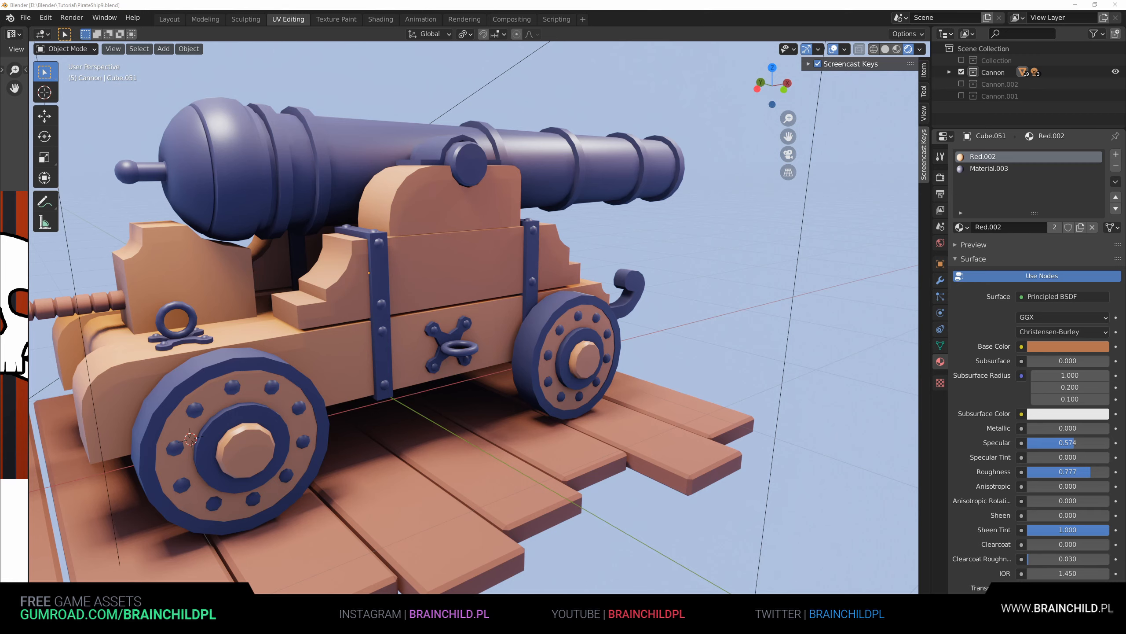
middle_click_drag(522, 226, 621, 267)
middle_click_drag(621, 267, 809, 310, "shift")
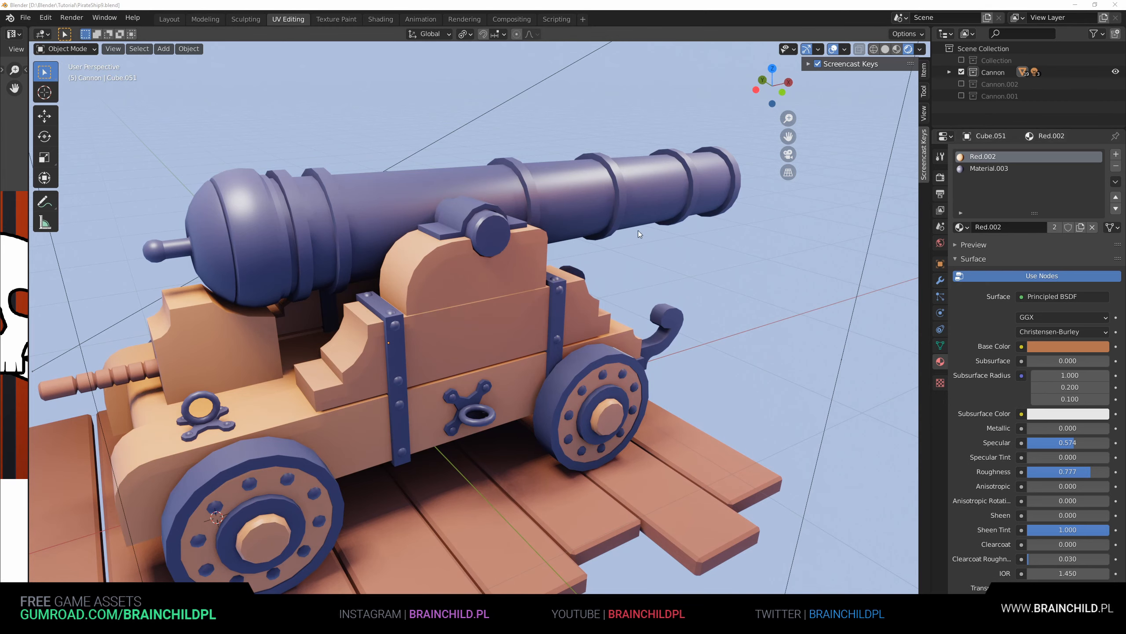
middle_click_drag(638, 231, 630, 228)
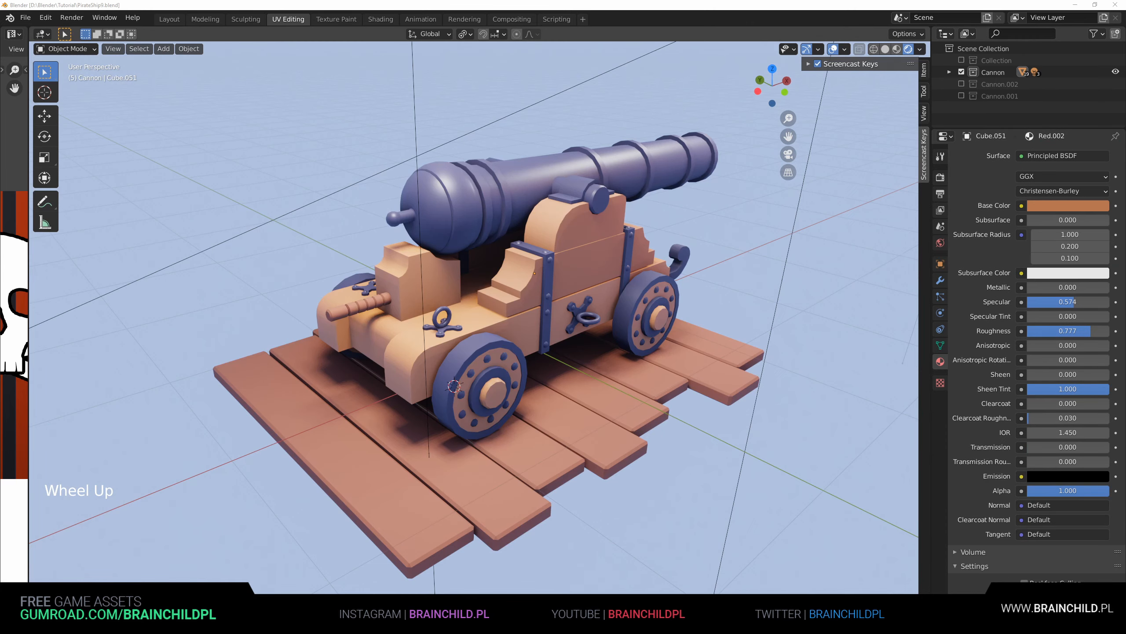
Step: Add a loop cut around the thick grip end of the grooved handle and scale it up to about 1.31
middle_click_drag(360, 274, 421, 274)
middle_click_drag(421, 274, 488, 272, "shift")
middle_click_drag(488, 272, 534, 277, "shift")
scroll(550, 271, "up", 2)
left_click(606, 260)
middle_click_drag(534, 278, 517, 270)
key("Tab")
scroll(517, 271, "up", 3)
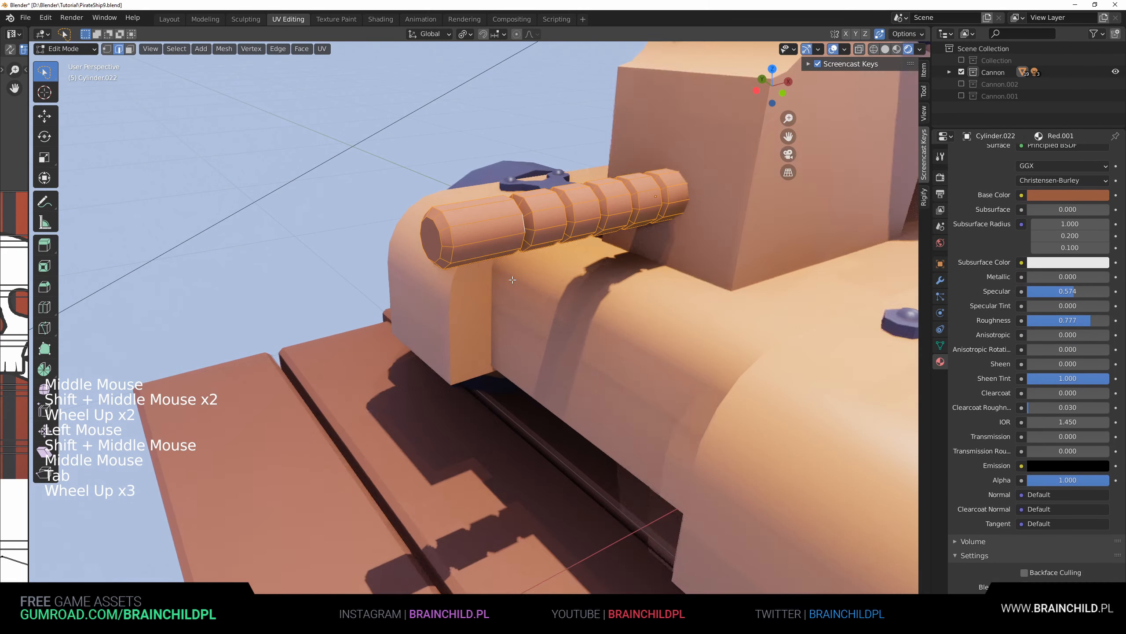
key("ctrl+r")
double_click(517, 271)
key("s")
left_click(532, 286)
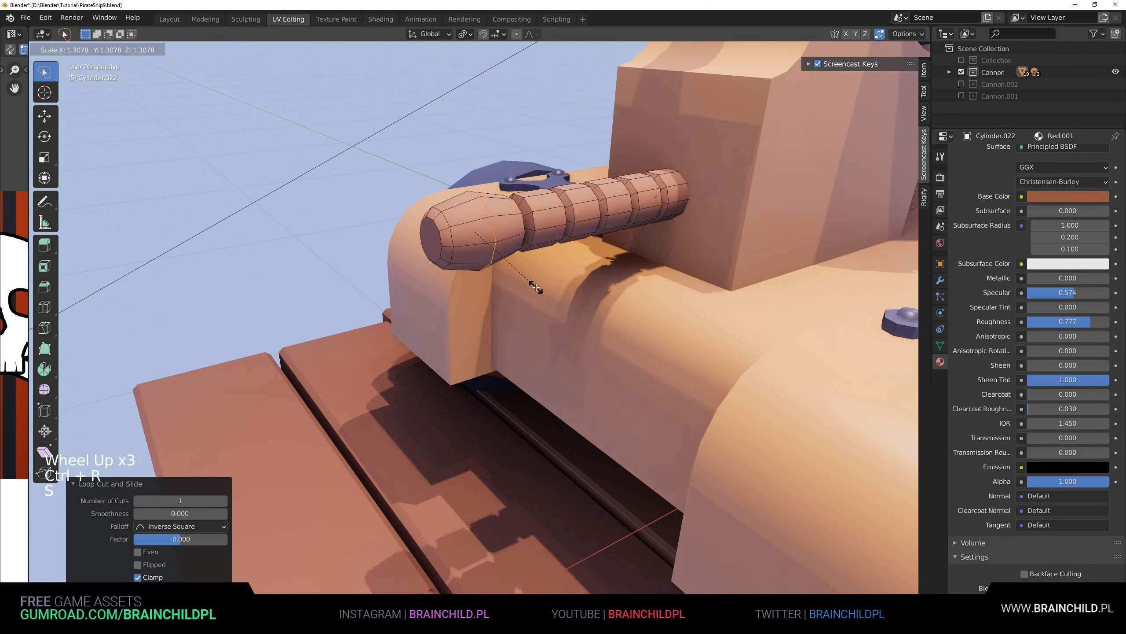
Step: Bevel the new edge loop on the handle's grip for a rounder profile and save the file
key("ctrl+b")
left_click(532, 286)
key("Tab")
scroll(611, 289, "down", 7)
scroll(611, 290, "down", 3)
middle_click_drag(611, 289, 631, 292)
scroll(630, 292, "up", 4)
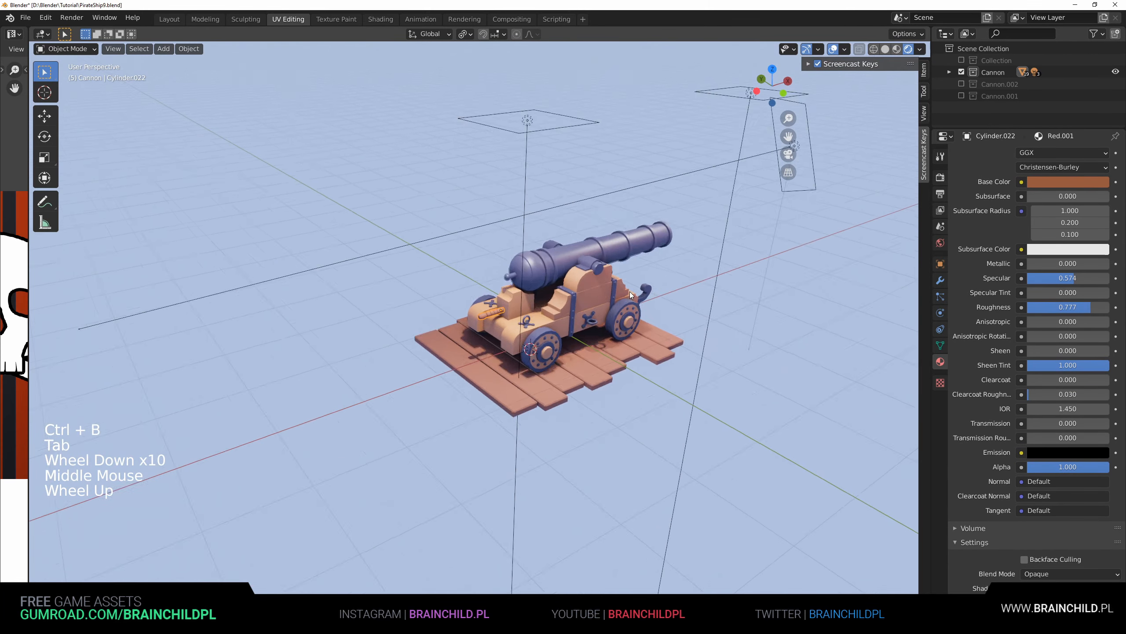
key("ctrl+s")
middle_click_drag(696, 267, 678, 234, "shift")
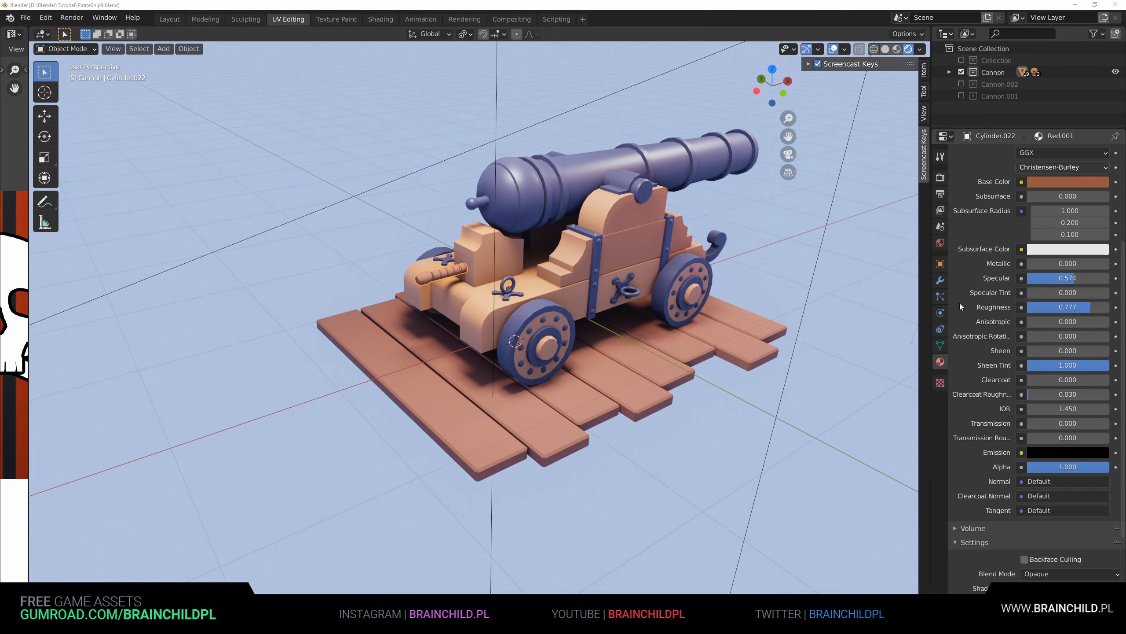
Step: Bevel the centre edge loop of the carriage's middle bed beneath the grooved handle
middle_click_drag(496, 366, 576, 310)
scroll(616, 356, "up", 2)
scroll(605, 338, "up", 1)
left_click(584, 305)
key("Tab")
middle_click_drag(576, 311, 497, 321)
scroll(496, 321, "up", 2)
left_click(547, 292)
middle_click_drag(547, 292, 661, 295)
key("ctrl+b")
left_click(612, 279)
Step: Select three faces of the middle bed beneath the handle and add a sliding loop cut to the bed
key("3")
left_click(600, 303)
left_click(595, 293, "shift")
left_click(586, 285, "shift")
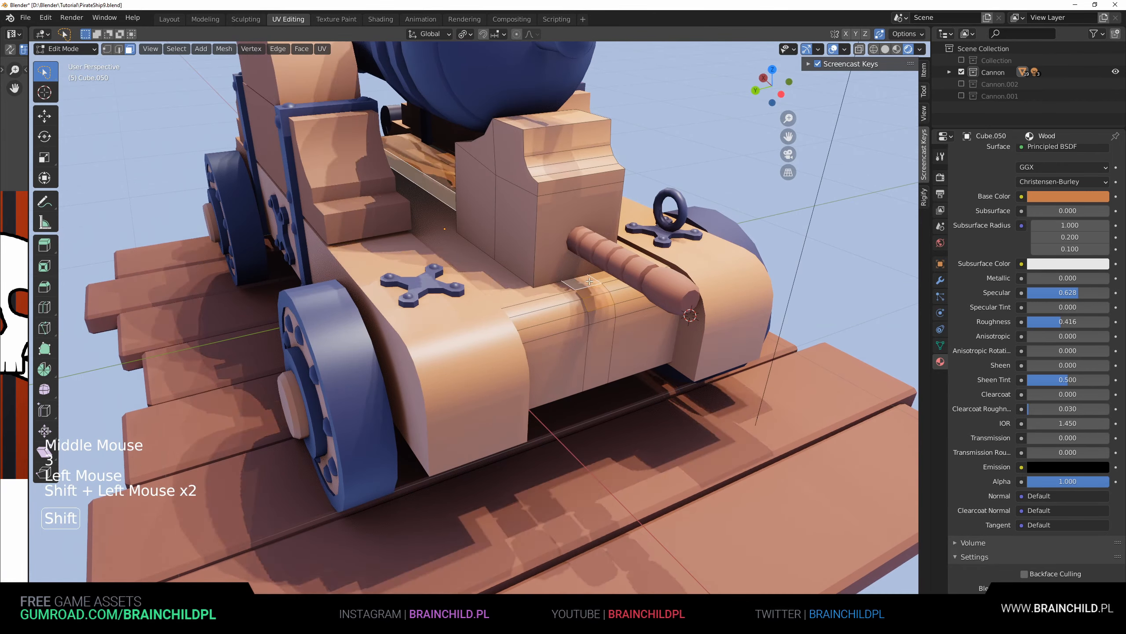
scroll(581, 278, "up", 1)
middle_click_drag(588, 286, 626, 297, "shift")
key("ctrl+r")
left_click(499, 235)
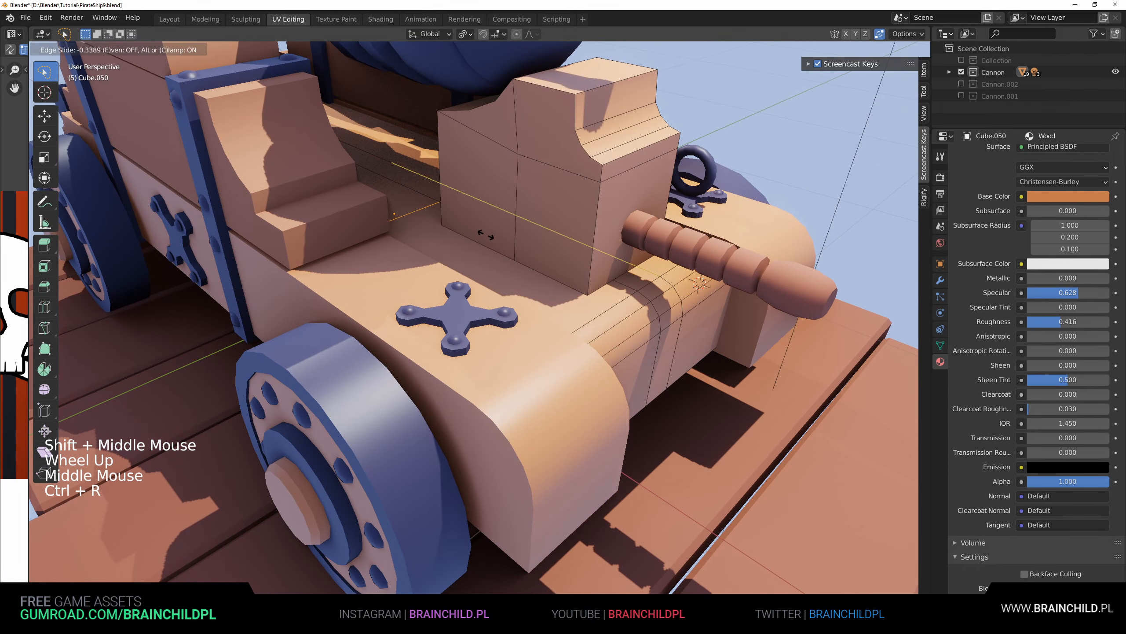
middle_click_drag(486, 235, 563, 295)
Step: Extrude the bed faces beneath the handle into a small recessed notch and scale it along Y
key("3")
left_click(621, 277)
key("e")
left_click(616, 279)
key("0")
left_click(579, 262)
left_click(578, 268)
key("s")
right_click(549, 255)
key("s")
key("y")
left_click(507, 240)
key("Tab")
scroll(544, 247, "down", 3)
scroll(513, 329, "down", 3)
scroll(539, 321, "up", 6)
scroll(576, 275, "down", 3)
scroll(562, 309, "down", 3)
middle_click_drag(563, 295, 572, 275, "shift")
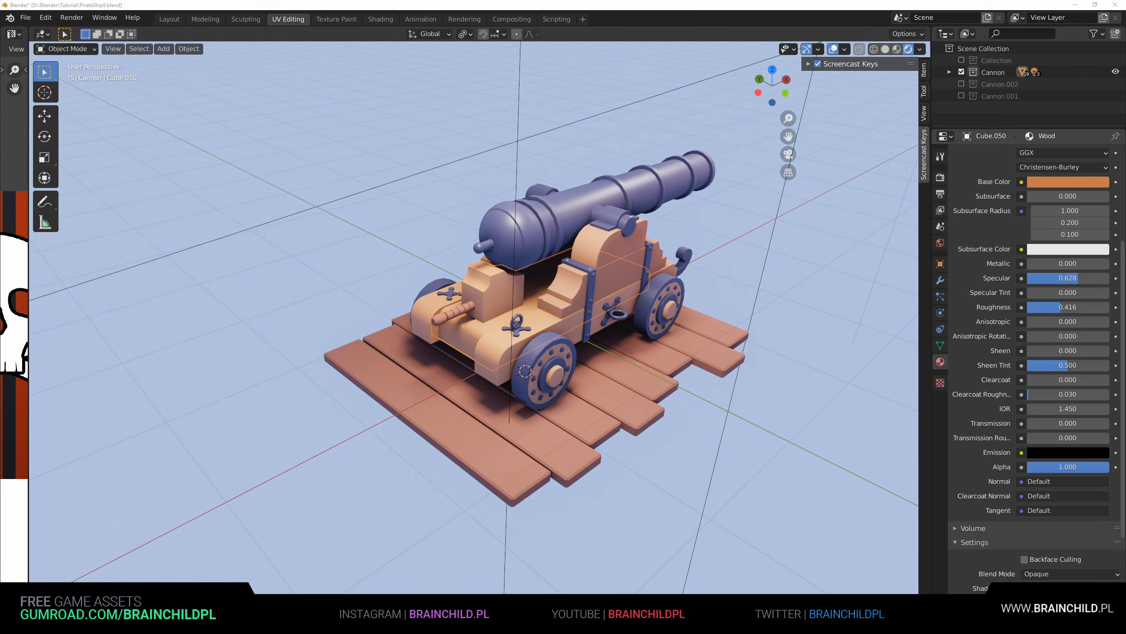
Step: Add a Mirror modifier to the upright ring on the rear bracket, using Cube.050 as mirror object and only the Y axis
scroll(712, 293, "down", 1)
middle_click_drag(712, 293, 780, 266)
middle_click_drag(781, 267, 794, 269)
middle_click_drag(794, 269, 808, 268, "shift")
scroll(741, 305, "up", 3)
middle_click_drag(741, 305, 705, 305, "shift")
middle_click_drag(706, 305, 513, 293)
left_click(605, 295)
key("g")
right_click(610, 288)
left_click(940, 280)
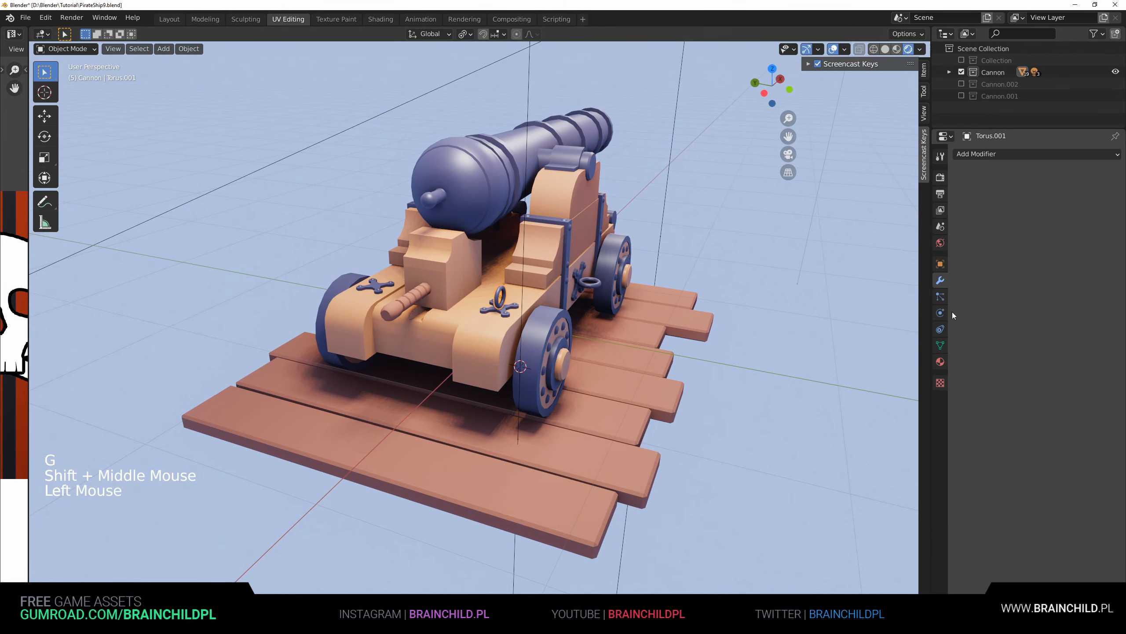
left_click(981, 154)
left_click(891, 269)
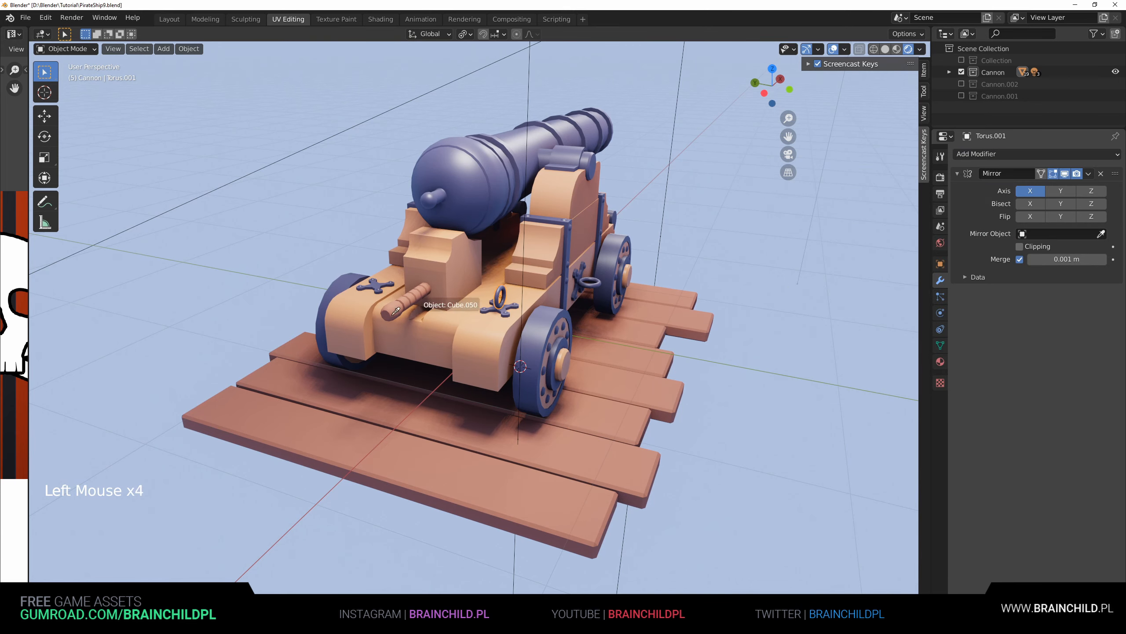
left_click(429, 295)
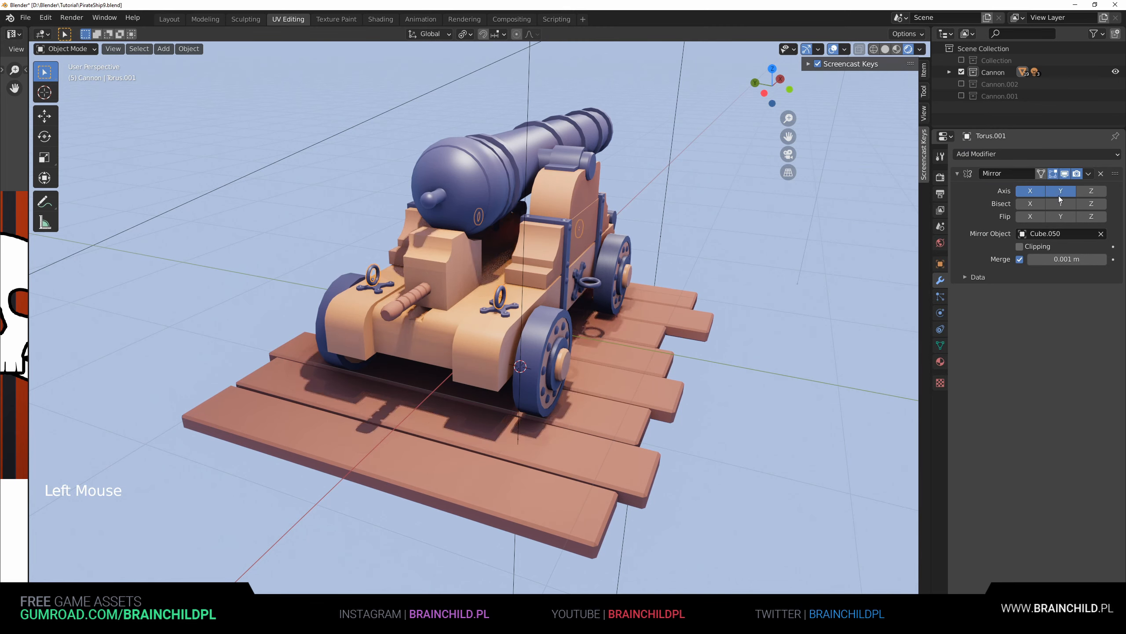
left_click(1030, 191)
Step: Clear the upright ring's mirror object and pick Cube.050 again
middle_click_drag(510, 311, 556, 300)
scroll(556, 300, "up", 4)
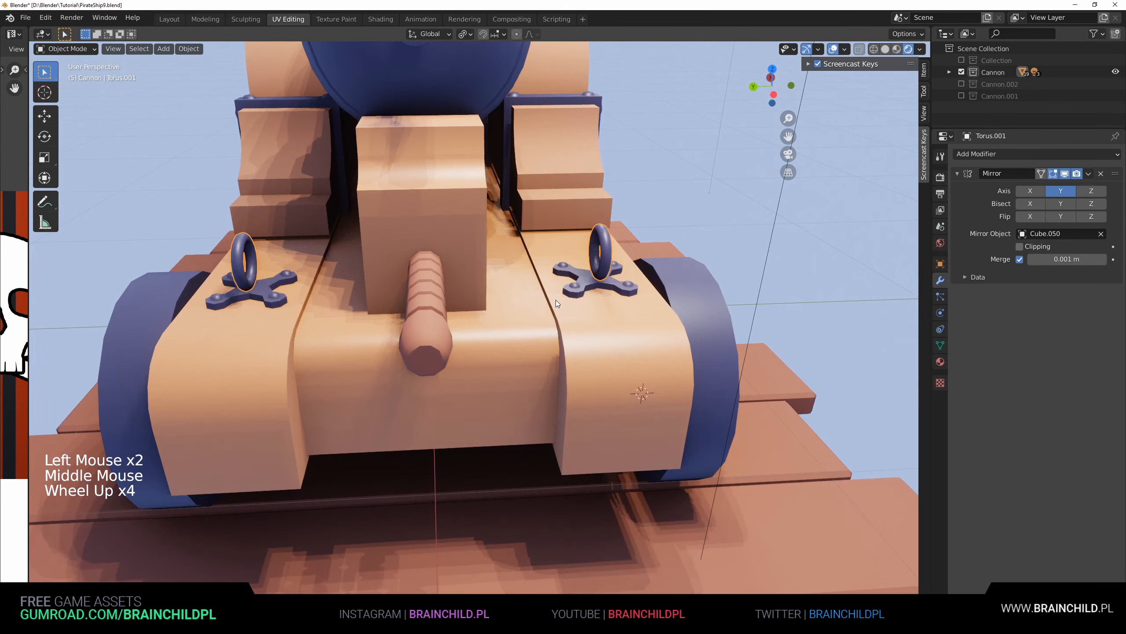
left_click(1102, 233)
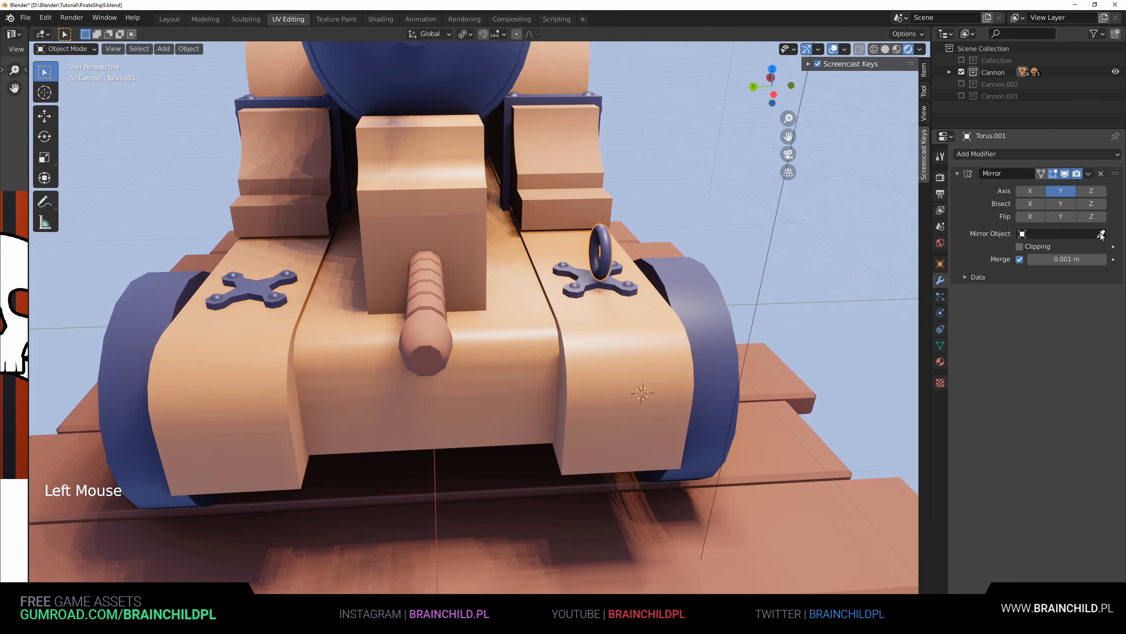
left_click(512, 365)
middle_click_drag(554, 367, 532, 362)
scroll(527, 334, "up", 2)
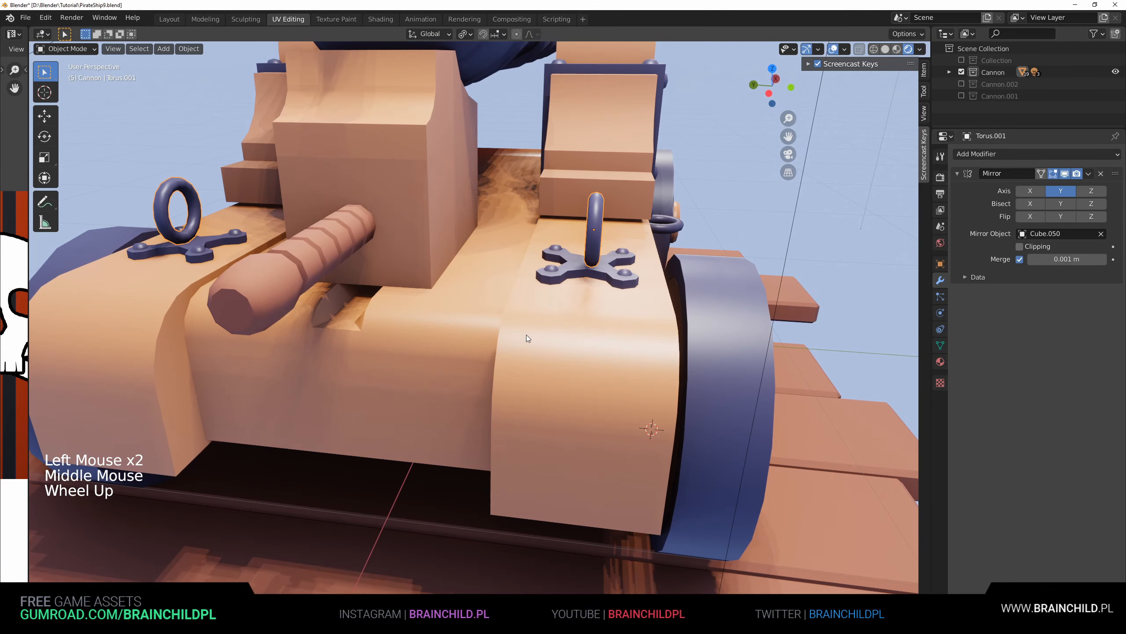
Step: Nudge the upright ring about 0.005 m along Y over its cross-shaped bracket
middle_click_drag(569, 279, 568, 249, "alt")
scroll(568, 248, "down", 1, "alt")
middle_click_drag(568, 249, 552, 102, "shift")
scroll(548, 184, "up", 2)
key("g")
key("g")
left_click(669, 263)
scroll(583, 140, "down", 1)
middle_click_drag(560, 177, 635, 191, "shift")
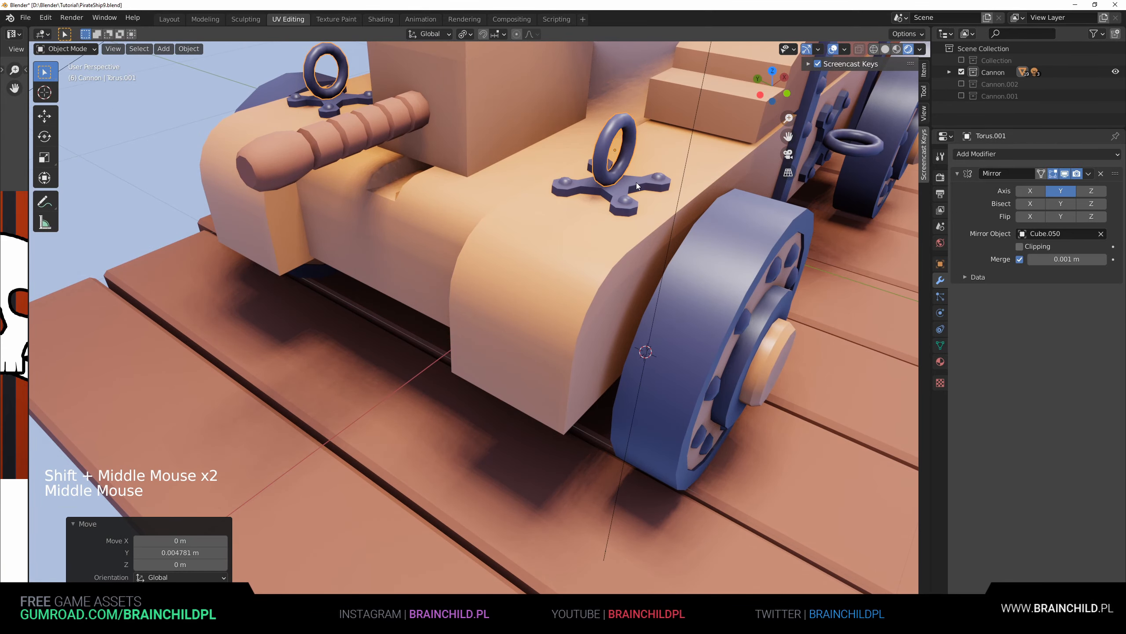
Step: Duplicate the upright ring and place the copy against the carriage's rear end face, working in front view
left_click(631, 183, "shift")
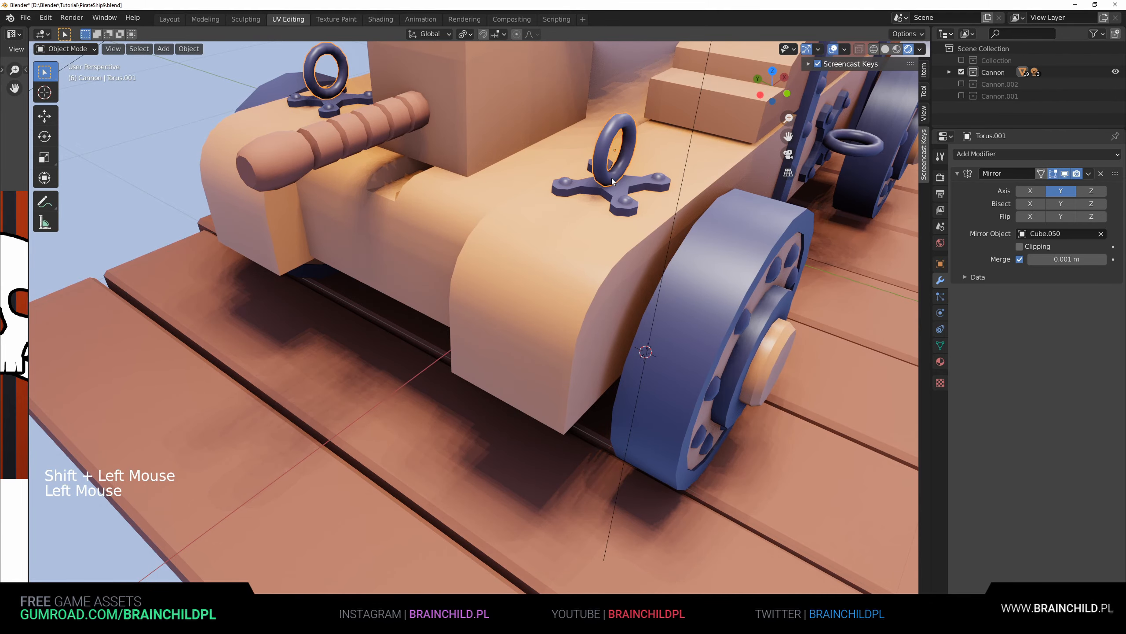
middle_click_drag(613, 181, 567, 217, "alt")
key("shift+d")
key("g")
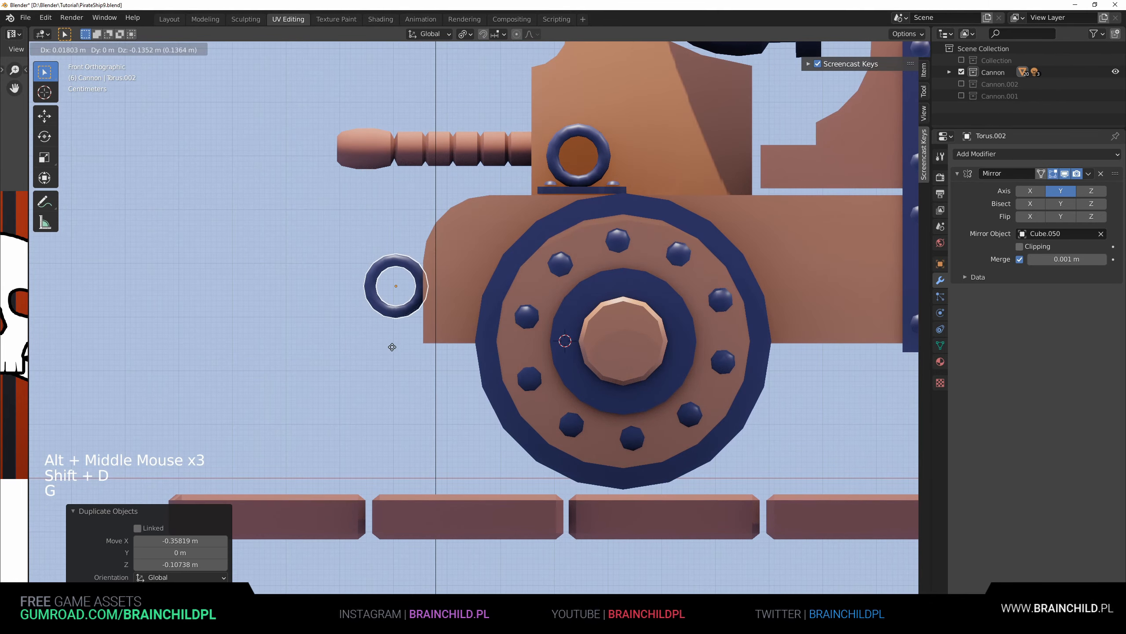
left_click(402, 344)
middle_click_drag(401, 344, 527, 393)
key("g")
right_click(528, 386)
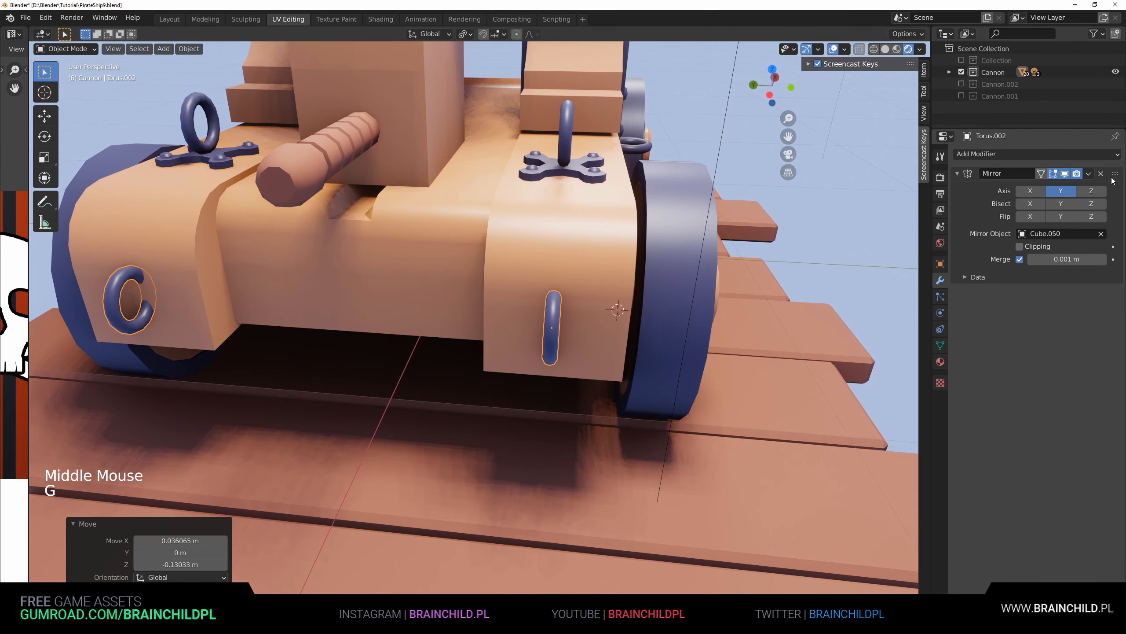
Step: Move the ring copy about 0.363 m along Y to the middle bed and turn off its Y mirroring
key("g")
key("g")
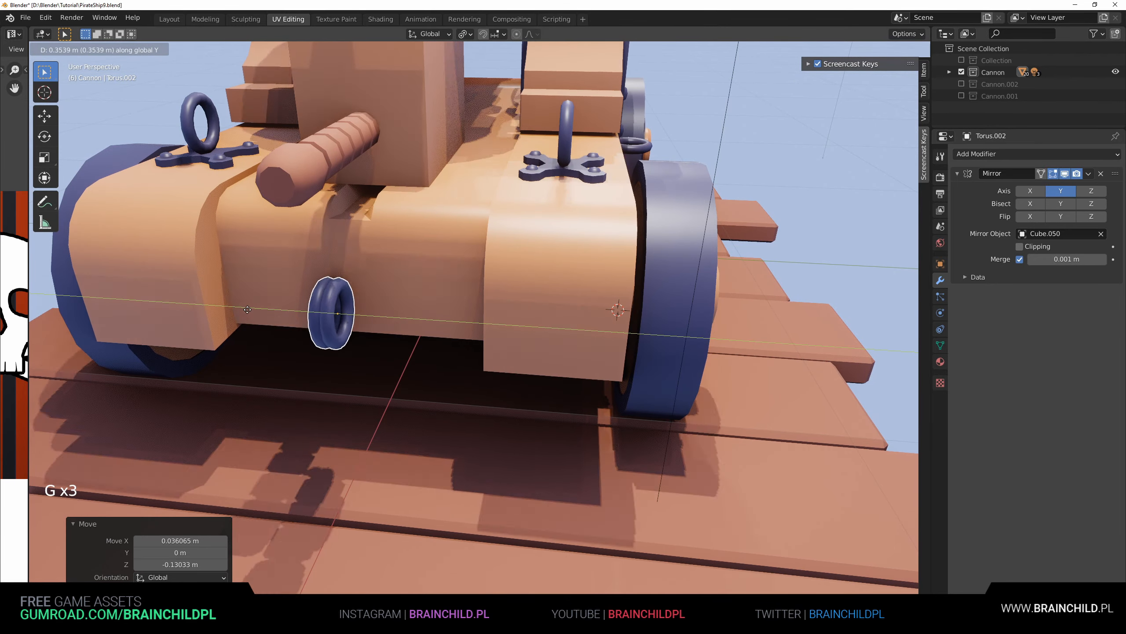
left_click(242, 309)
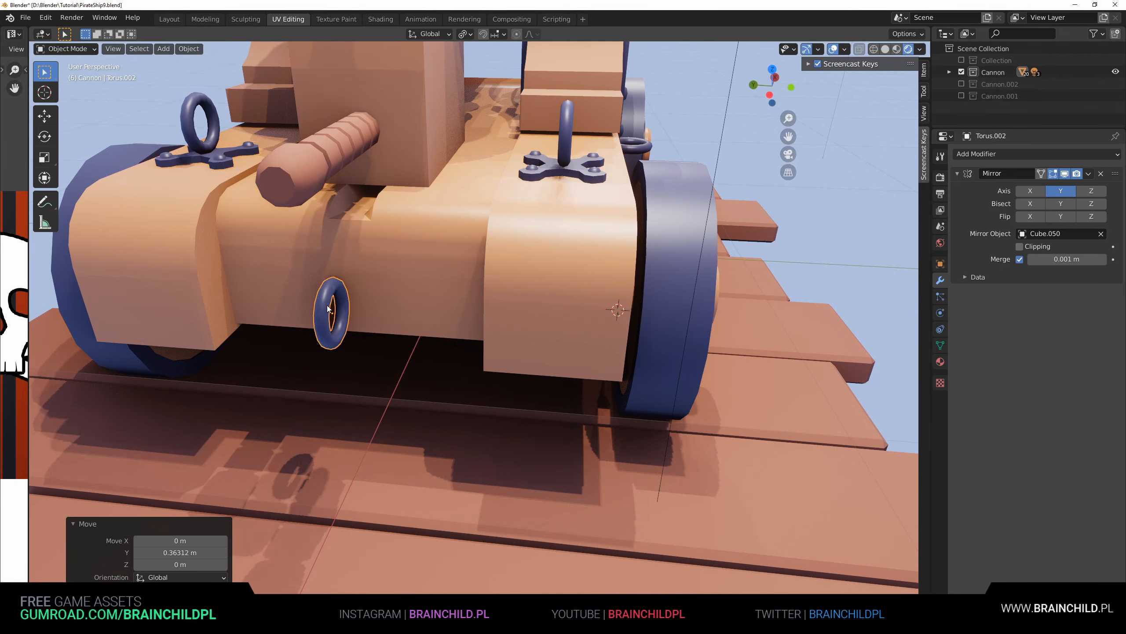
left_click(1072, 191)
Step: Push the centred ring about 0.044 m along X into the rear face of the middle bed
middle_click_drag(392, 287, 444, 287, "shift")
middle_click_drag(443, 287, 494, 279)
key("g")
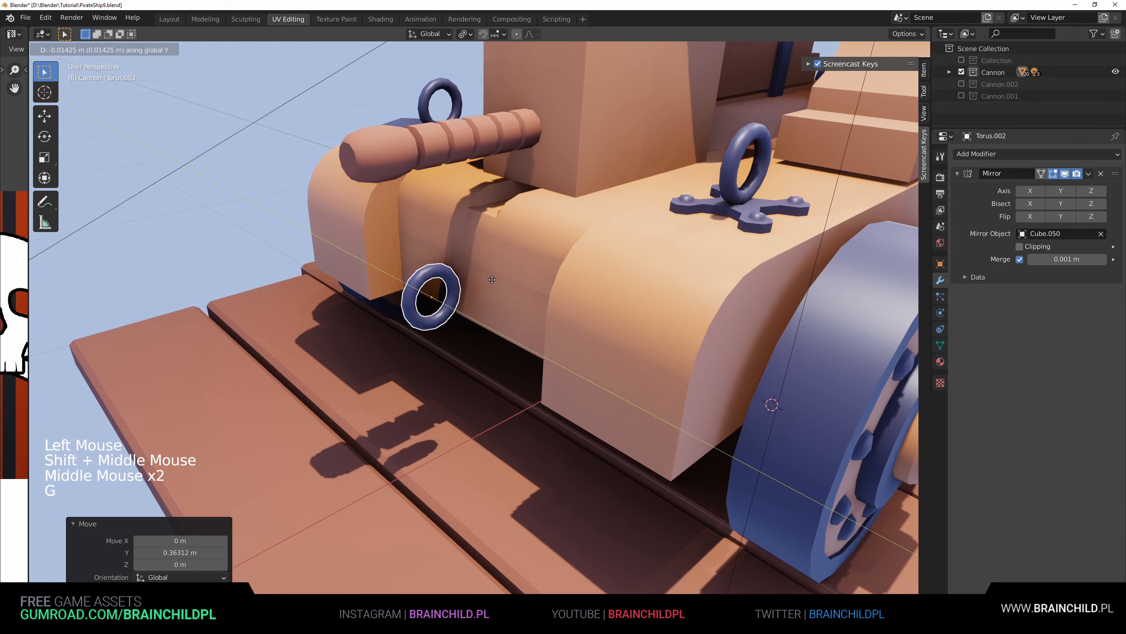
key("g")
left_click(508, 282)
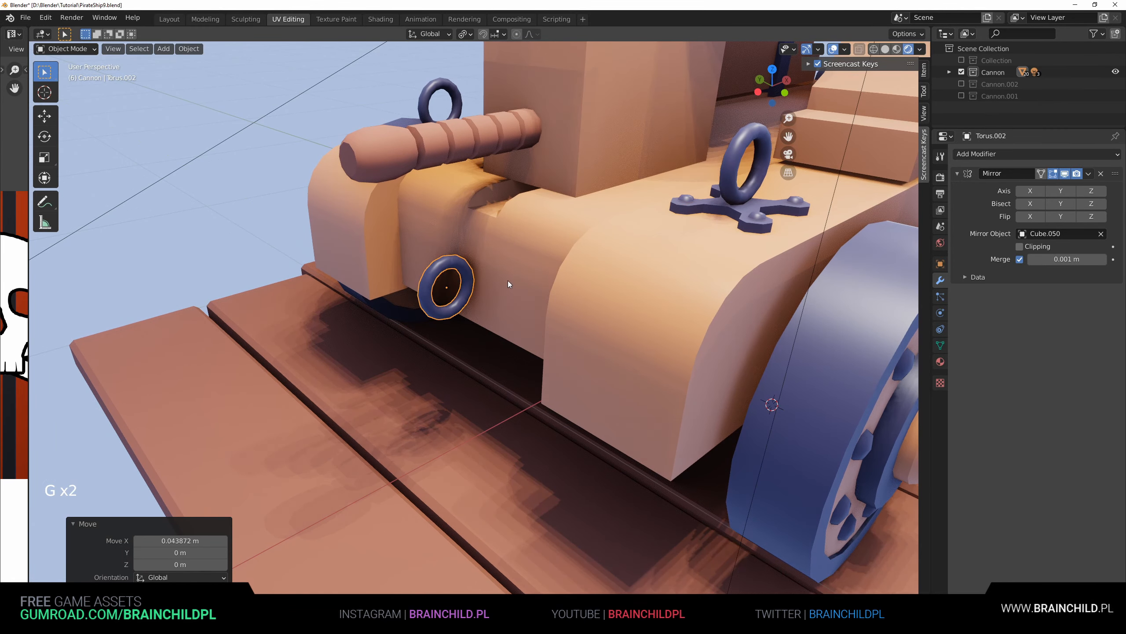
middle_click_drag(535, 264, 525, 284, "shift")
scroll(525, 283, "up", 1)
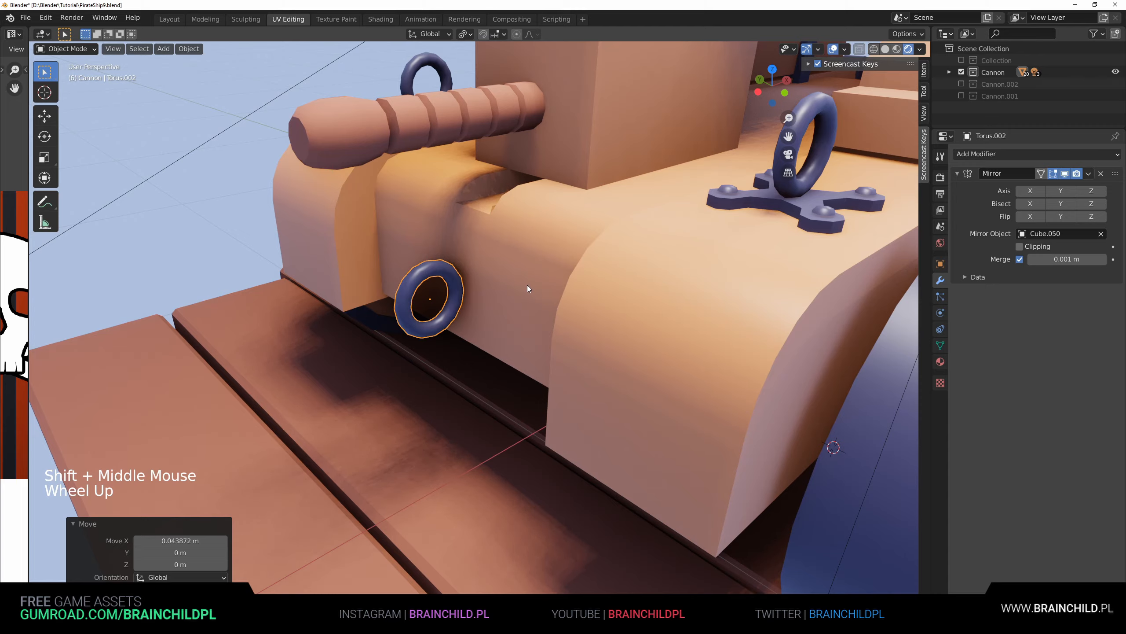
key("s")
left_click(520, 292)
Step: Duplicate the centred ring, rotate the copy 90° about X and lower it about 0.05 m along Z
key("shift+d")
left_click(524, 294)
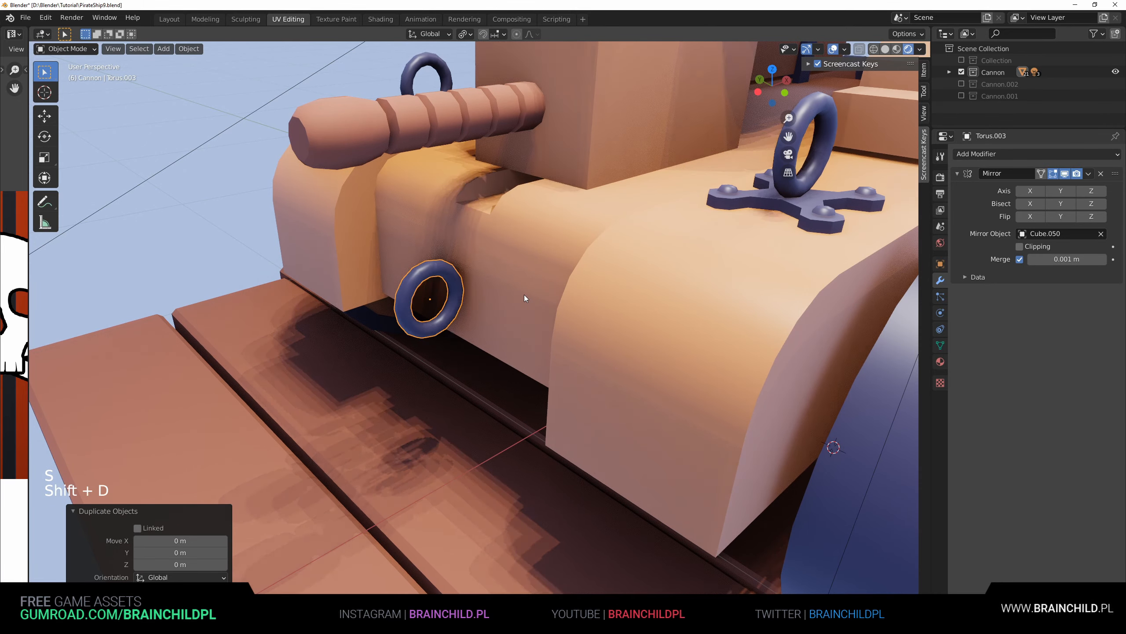
key("9")
key("0")
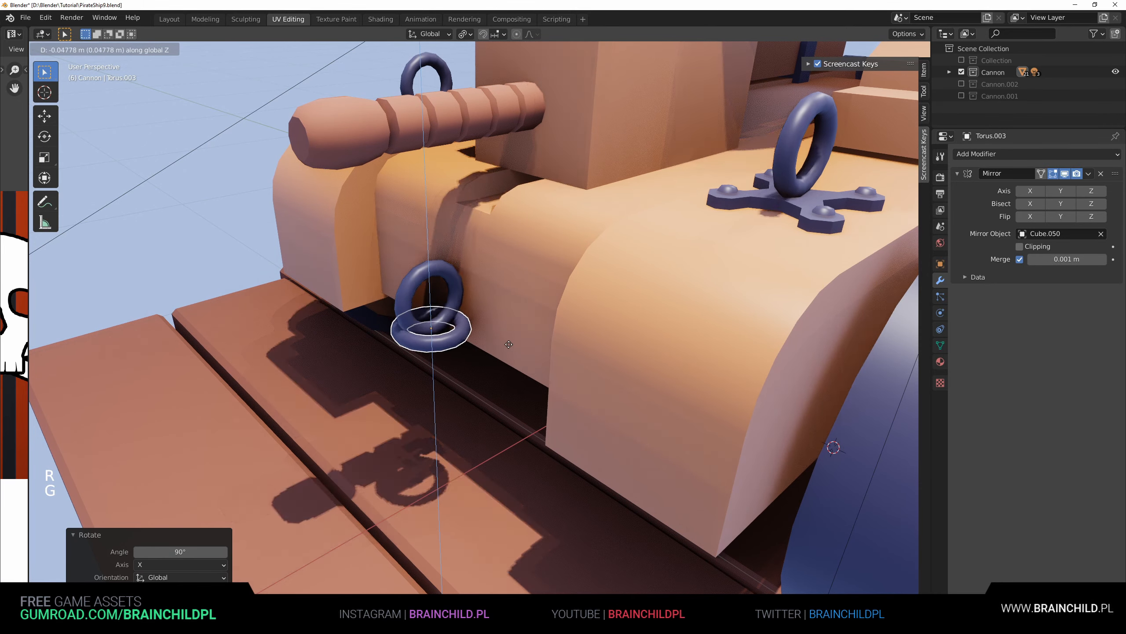
left_click(506, 348)
Step: Turn the lower ring a quarter turn about its local Y axis and position it hanging from the upper ring
key("r")
key("x")
key("x")
key("9")
key("0")
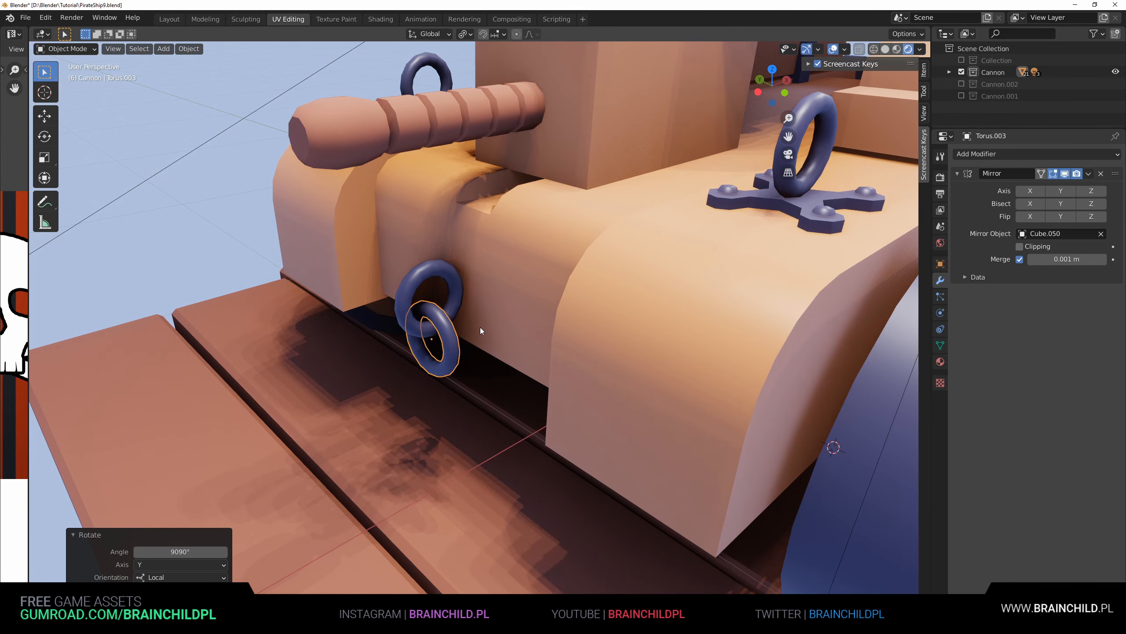
middle_click_drag(481, 328, 509, 295)
left_click(507, 297)
Step: Scale the upper ring on the middle bed to 0.776 and move it along Z
left_click(462, 282)
key("s")
left_click(475, 280)
key("g")
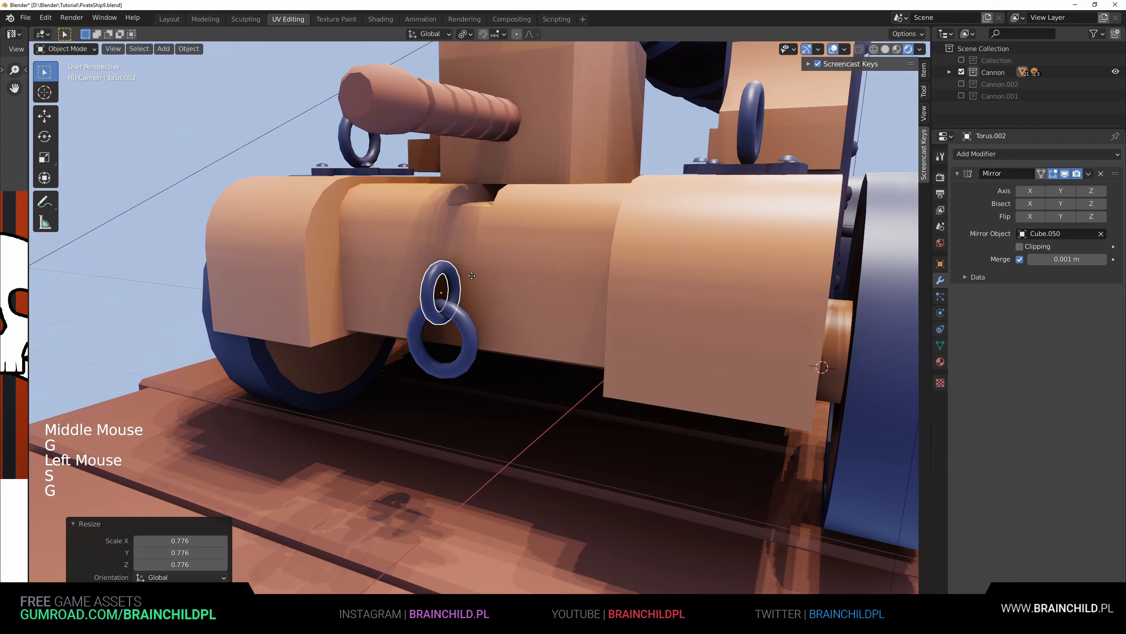
key("z")
left_click(474, 286)
Step: Reposition the larger lower ring so that it links through the upper ring
left_click(447, 324, "shift")
left_click(446, 325)
scroll(449, 322, "up", 4)
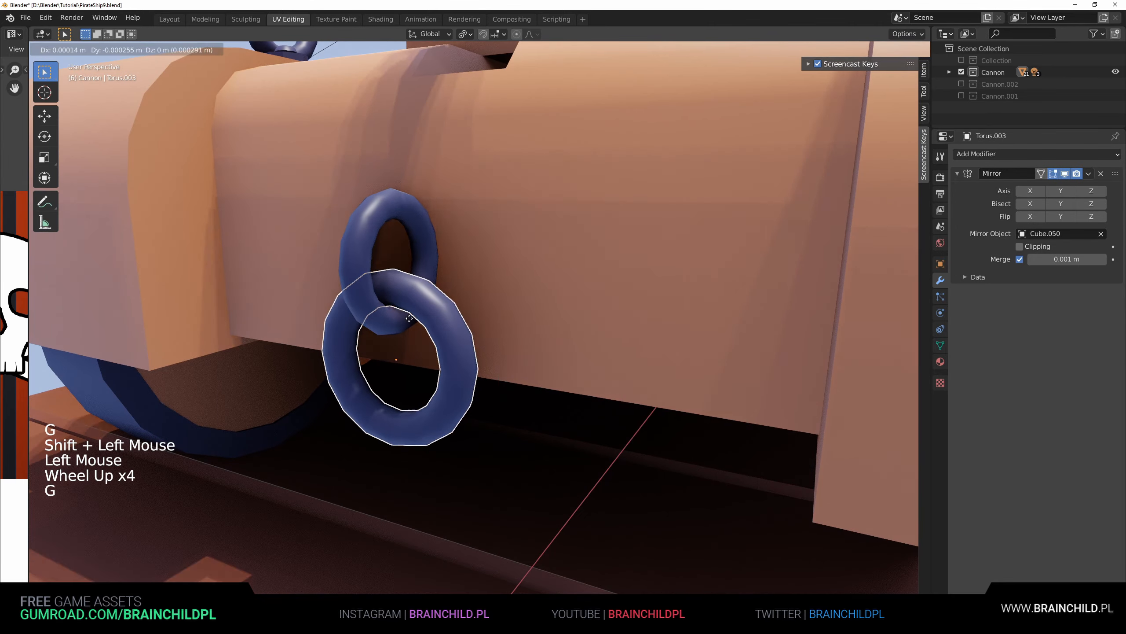
left_click(426, 269)
Step: Move the two linked rings on the middle bed together along Z and save the file
left_click(441, 289)
left_click(430, 271, "shift")
scroll(461, 294, "down", 5)
key("g")
key("z")
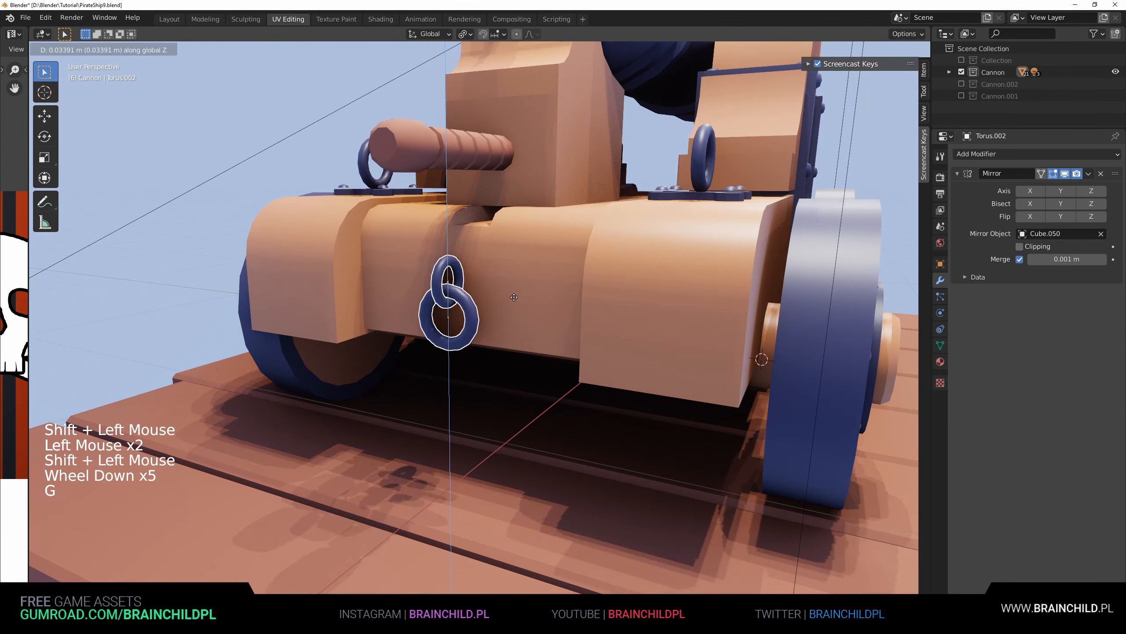
left_click(558, 291)
middle_click_drag(559, 291, 546, 304)
scroll(545, 304, "down", 4)
key("g")
left_click(540, 315)
key("ctrl+s")
scroll(540, 315, "up", 2)
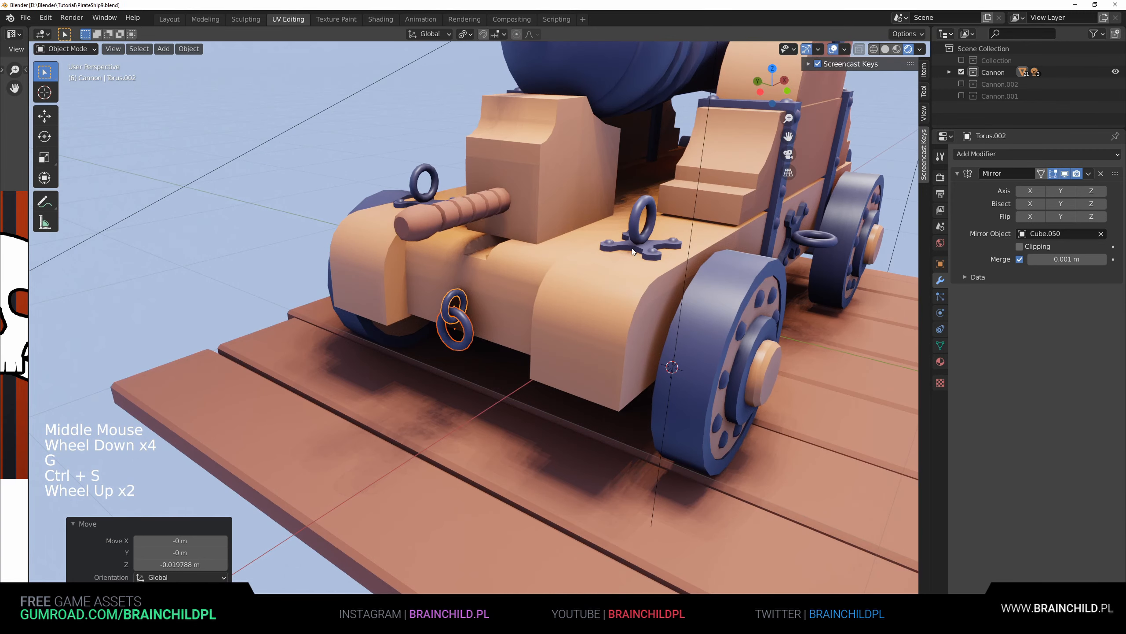
left_click(489, 298)
left_click(449, 302)
scroll(449, 301, "up", 3)
key("Tab")
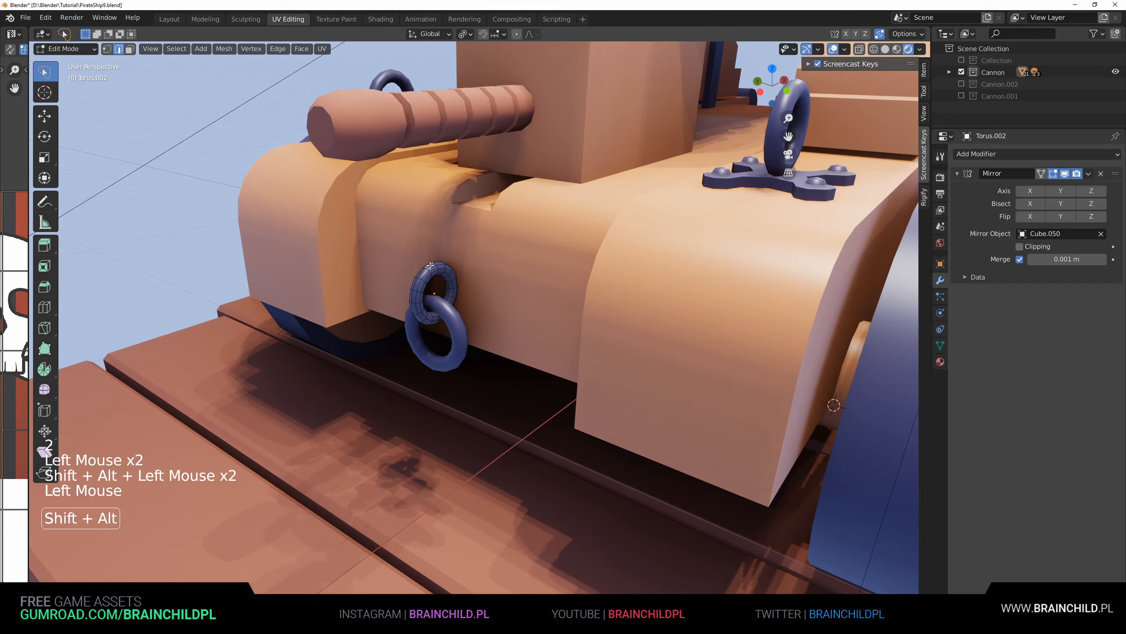
triple_click(430, 265, "alt+shift")
key("Tab")
Step: Duplicate an edge loop of the lower ring, offset it and fill it as a flat disc
left_click(455, 314)
key("Tab")
left_click(492, 307)
triple_click(453, 307, "alt+shift")
key("shift+d")
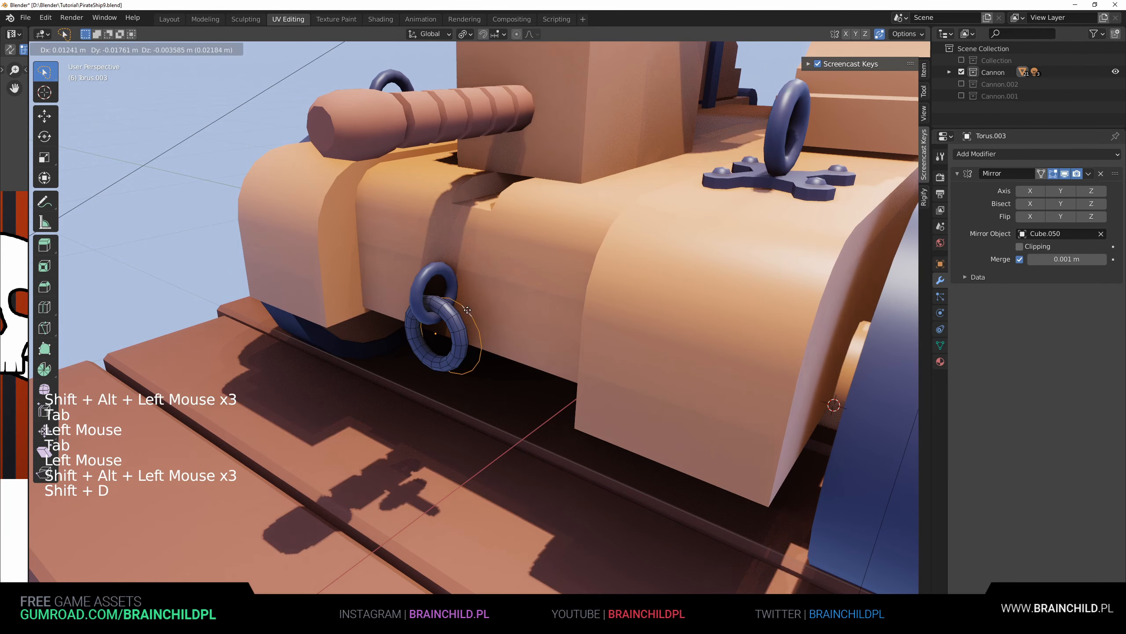
key("g")
key("f")
Step: Position the disc along Z on the bed behind the linked rings and scale it
key("g")
key("z")
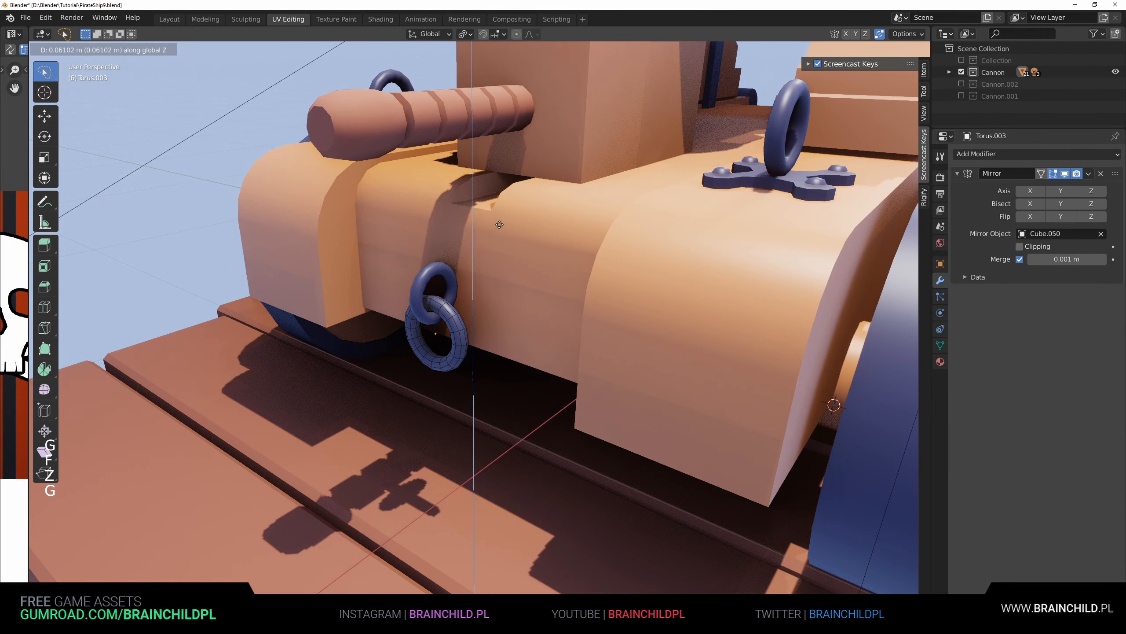
left_click(473, 253)
key("g")
key("z")
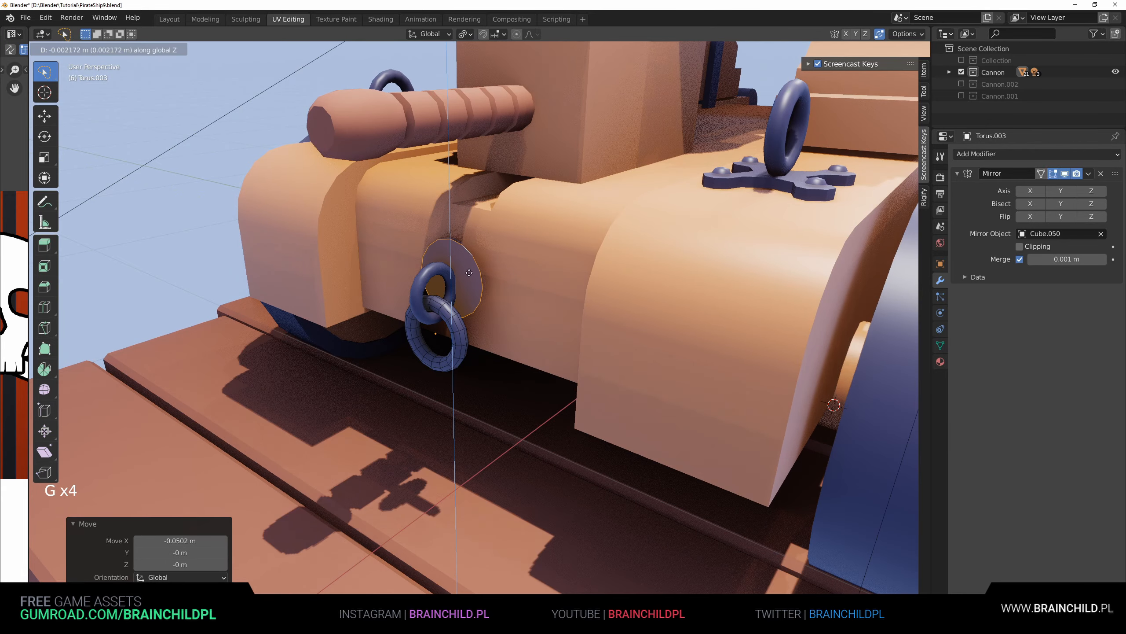
left_click(474, 271)
middle_click_drag(477, 276, 532, 371, "alt")
scroll(595, 365, "up", 3)
key("g")
key("z")
key("s")
left_click(555, 380)
Step: Extrude the disc by about 0.046 m and move its front face along X to adjust the thickness
key("e")
left_click(550, 365)
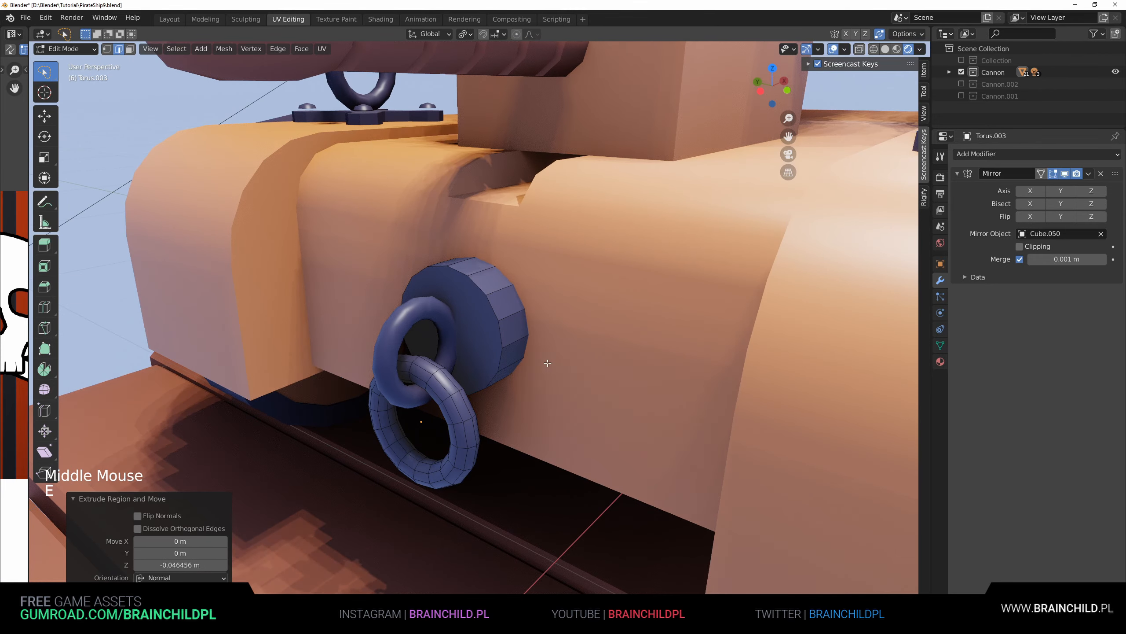
key("3")
left_click(488, 321)
middle_click_drag(488, 321, 457, 327)
key("g")
key("x")
left_click(458, 329)
key("Tab")
Step: Move both linked rings together along X toward the disc while editing their meshes
left_click(401, 385)
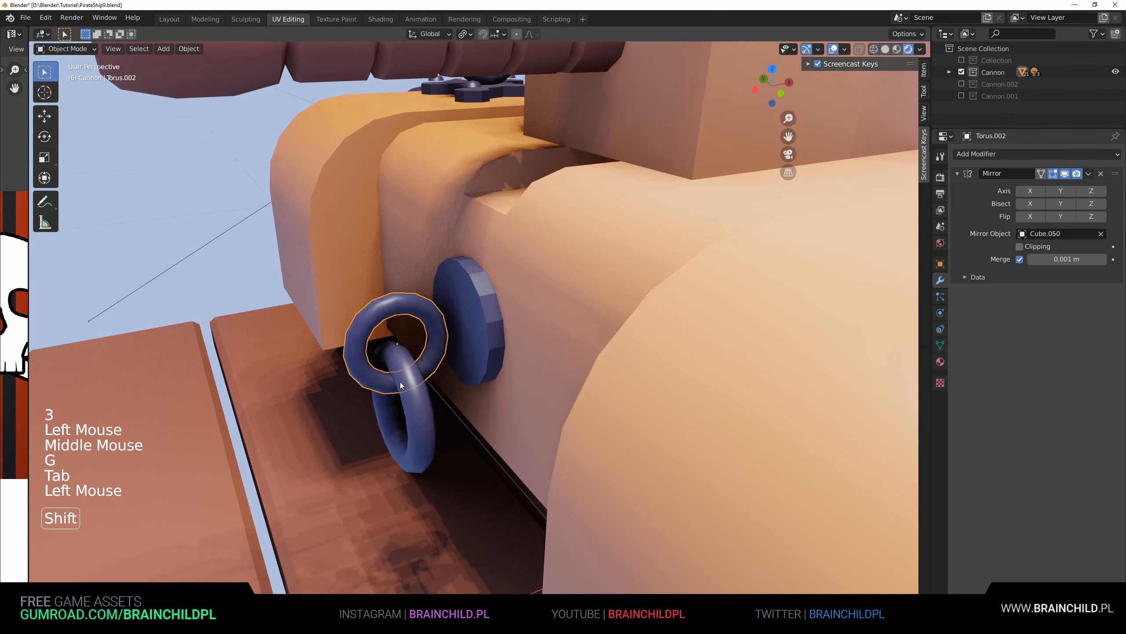
left_click(408, 385, "shift")
key("g")
right_click(419, 382)
key("Tab")
left_click(409, 378)
key("l")
key("l")
key("l")
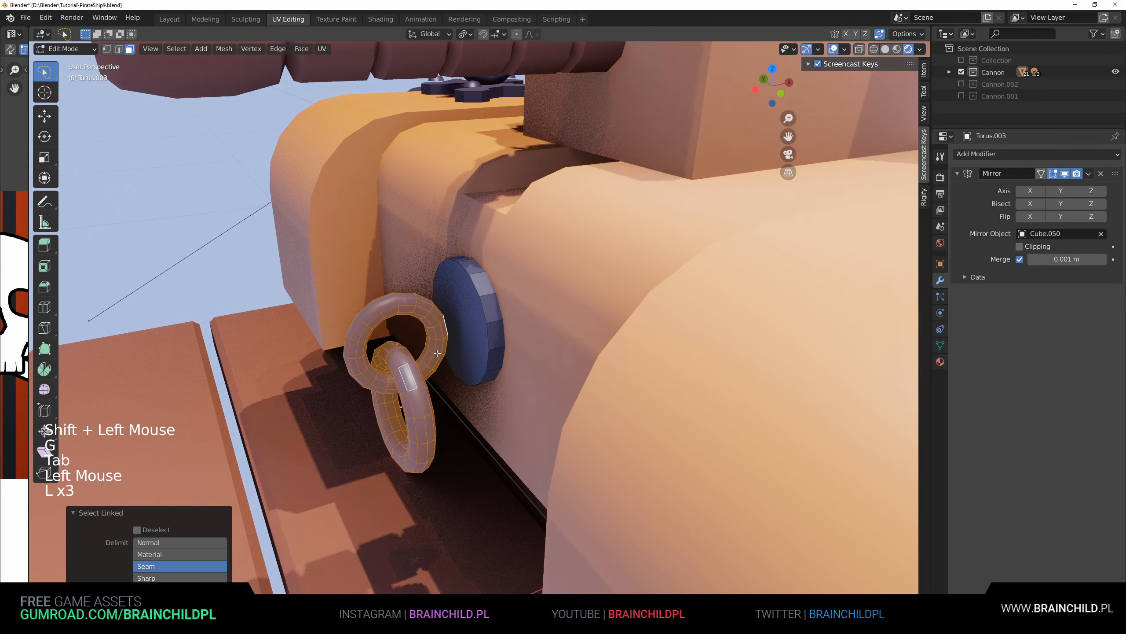
key("g")
key("x")
left_click(452, 352)
key("Tab")
Step: Scale every second edge across the disc's rim inward to 0.692 about the median point, forming a star shape
left_click(510, 325)
key("Tab")
key("Tab")
left_click(484, 311)
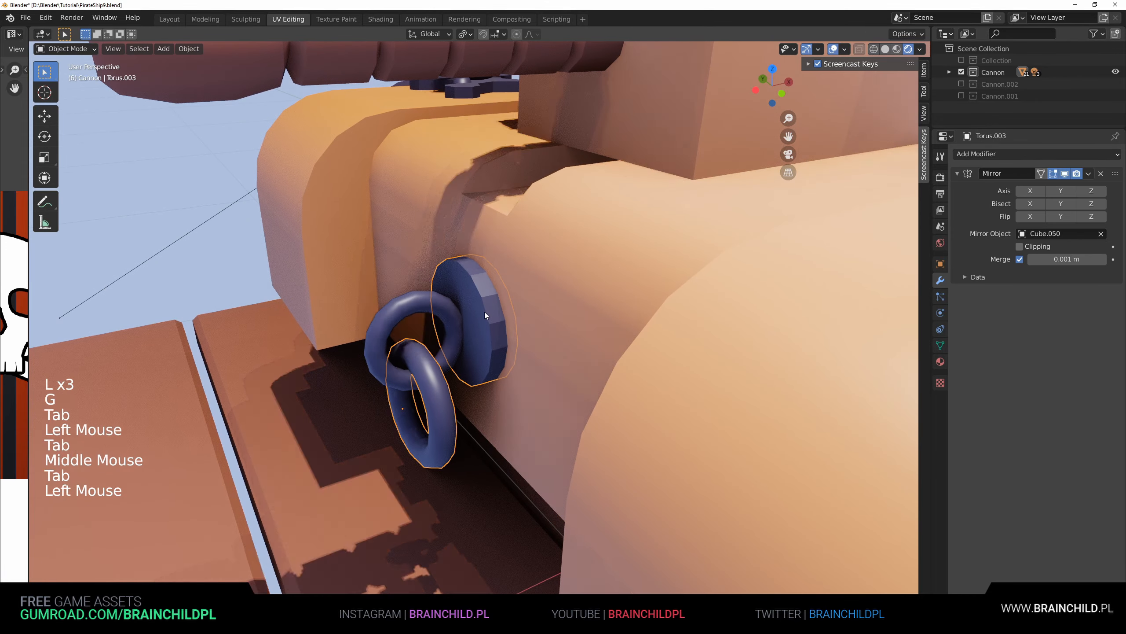
key("Tab")
left_click(490, 298)
middle_click_drag(489, 297, 558, 262)
key("2")
left_click(529, 279)
scroll(528, 279, "up", 2)
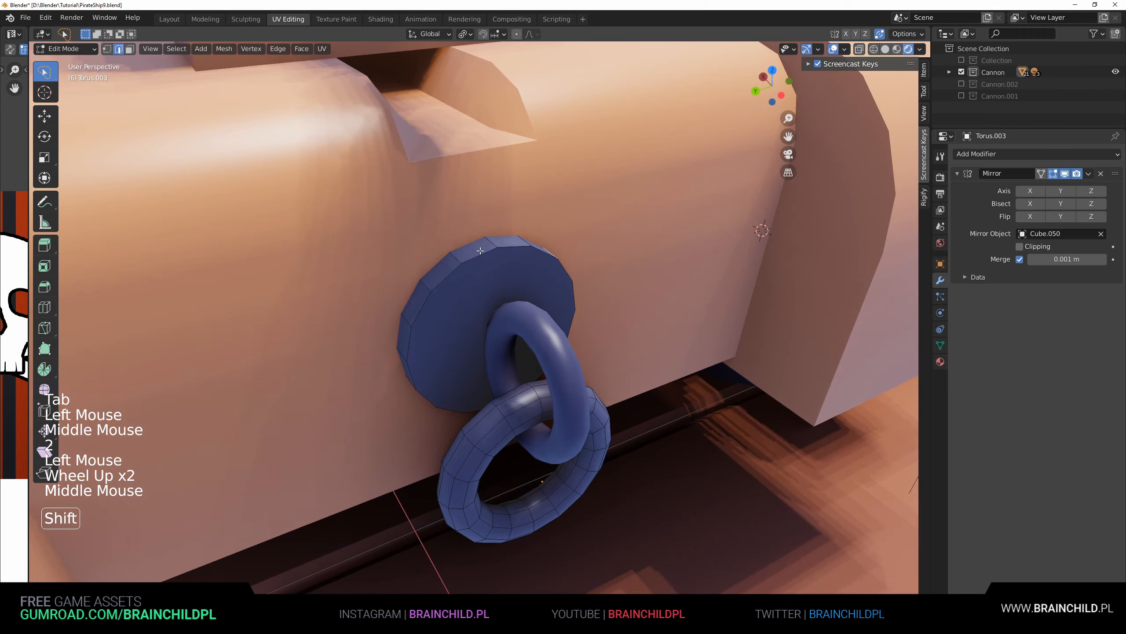
middle_click_drag(479, 248, 395, 250)
left_click(468, 237, "shift")
middle_click_drag(468, 237, 476, 218)
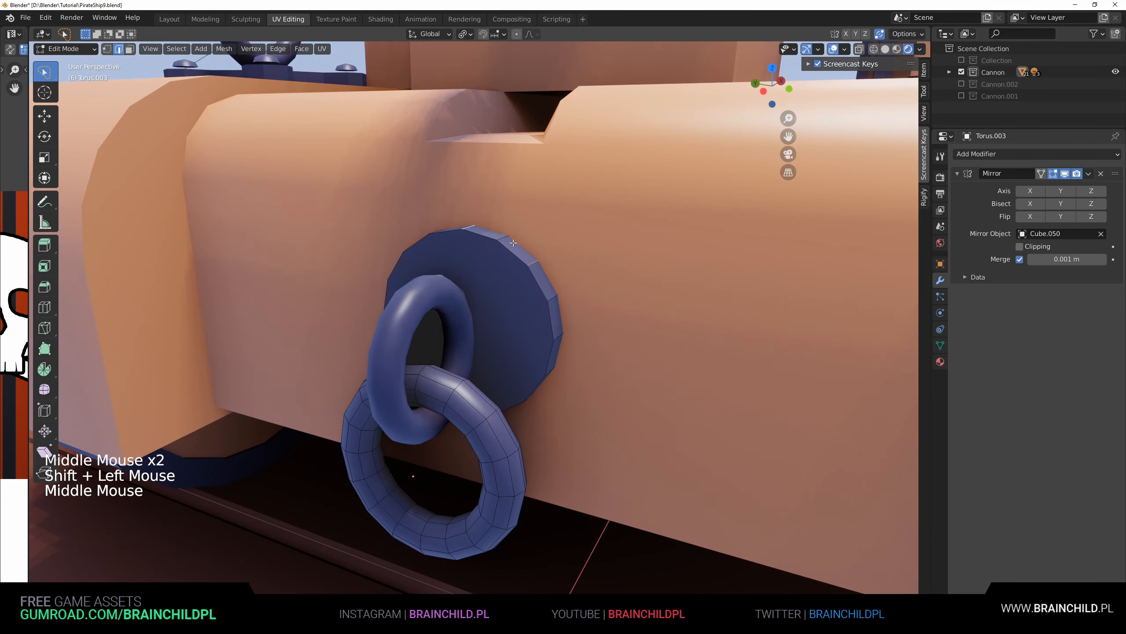
middle_click_drag(528, 263, 541, 304)
left_click(541, 304, "shift")
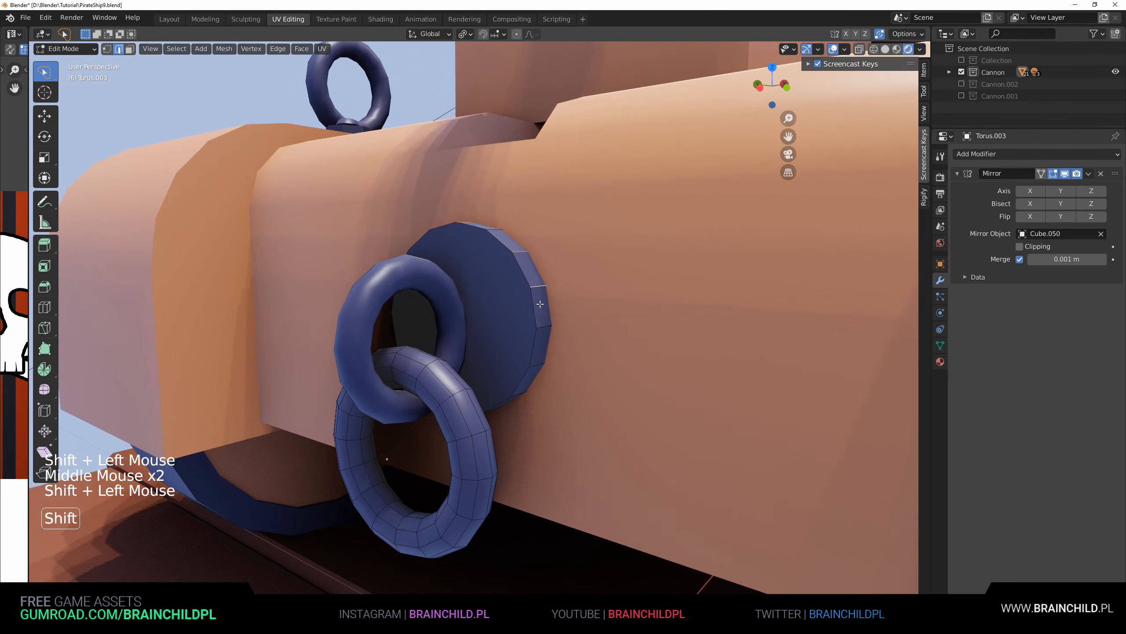
left_click(521, 391, "shift")
middle_click_drag(521, 391, 497, 311)
left_click(465, 358, "shift")
middle_click_drag(465, 358, 607, 364)
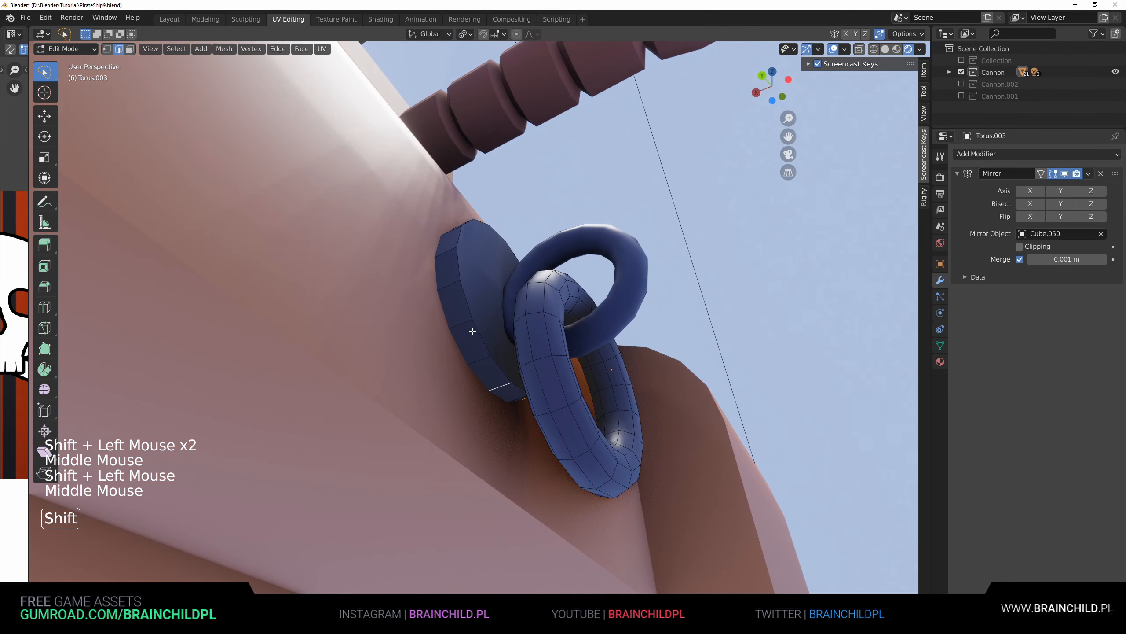
left_click(464, 326, "shift")
middle_click_drag(465, 328, 477, 392)
left_click(465, 317, "shift")
left_click(464, 250, "shift")
middle_click_drag(547, 191, 439, 172)
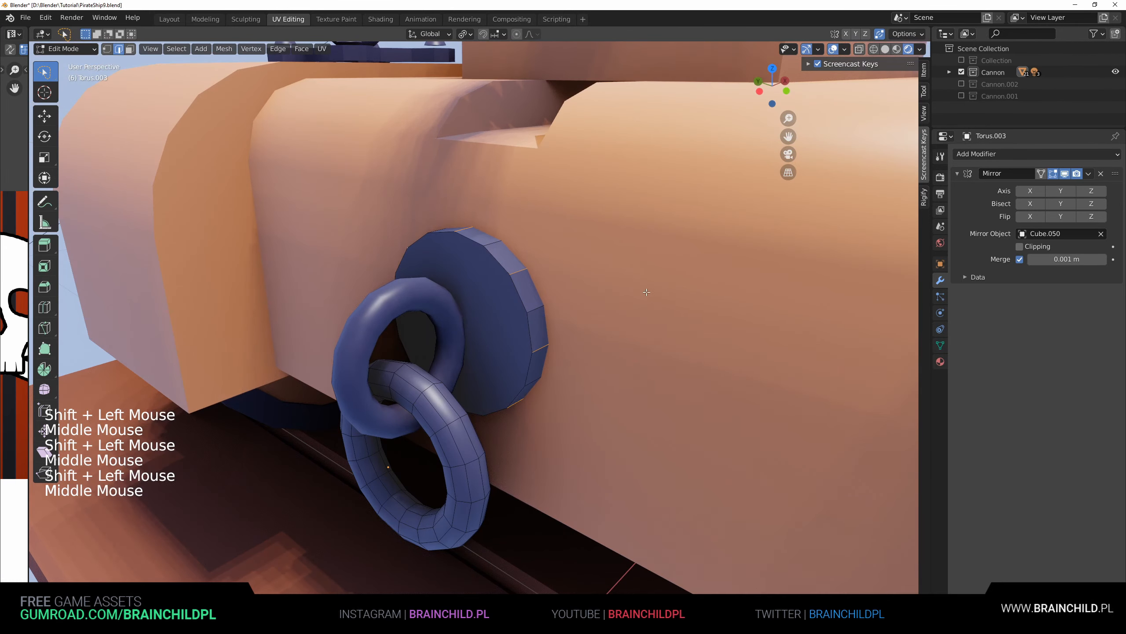
key("s")
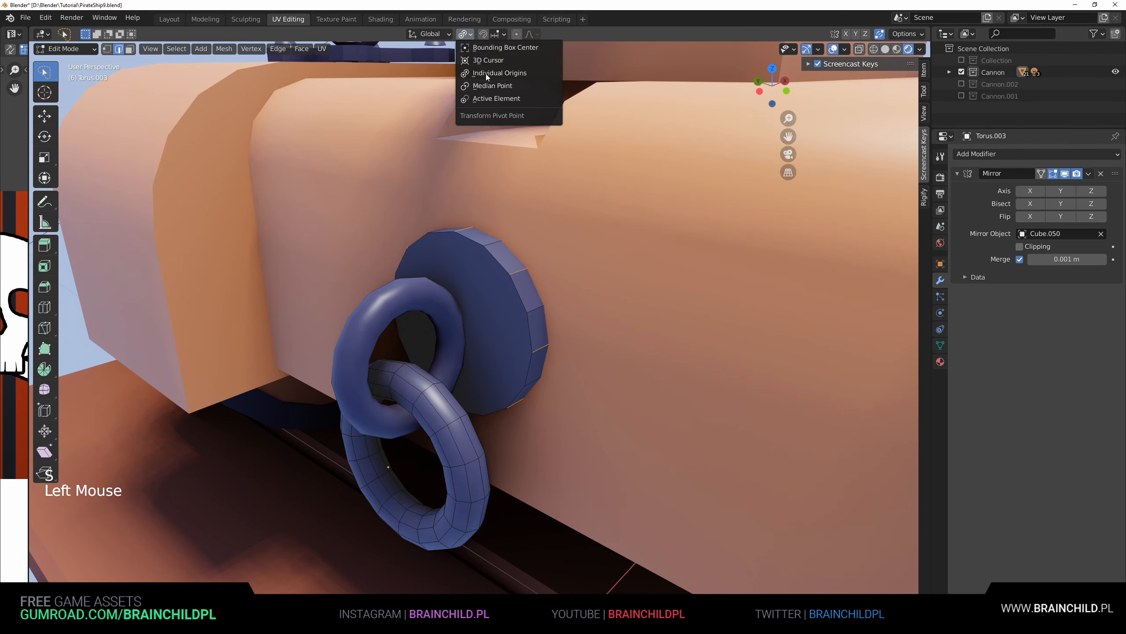
left_click(487, 73)
key("s")
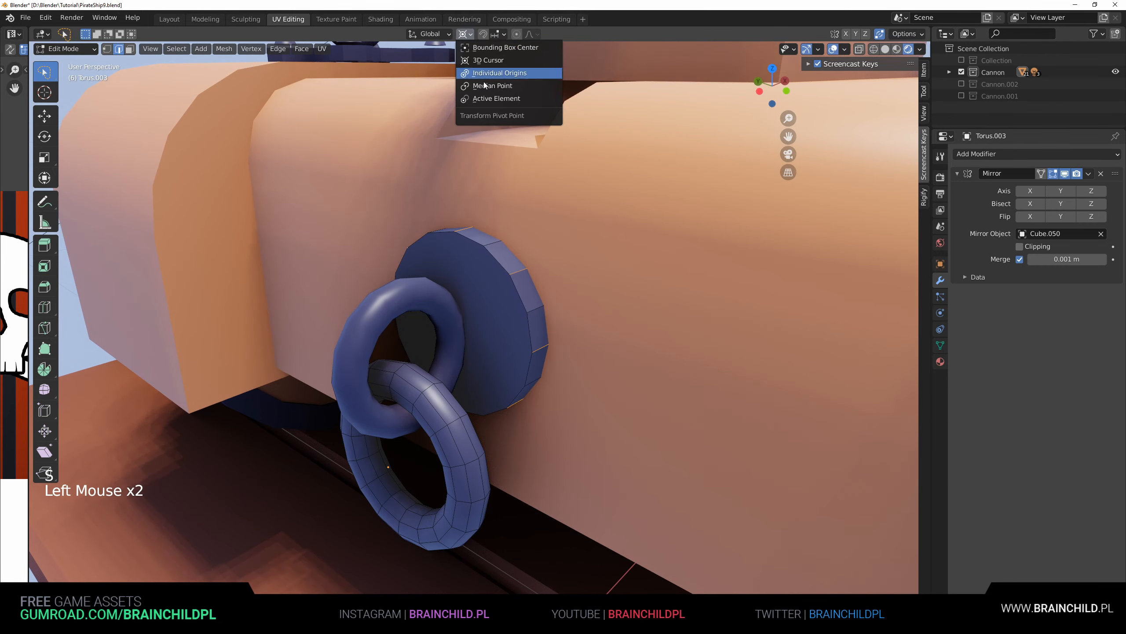
left_click(487, 73)
key("s")
left_click(639, 272)
Step: Bevel the star plate's outer tip edges into blunt lobes and return to Object Mode
key("ctrl+b")
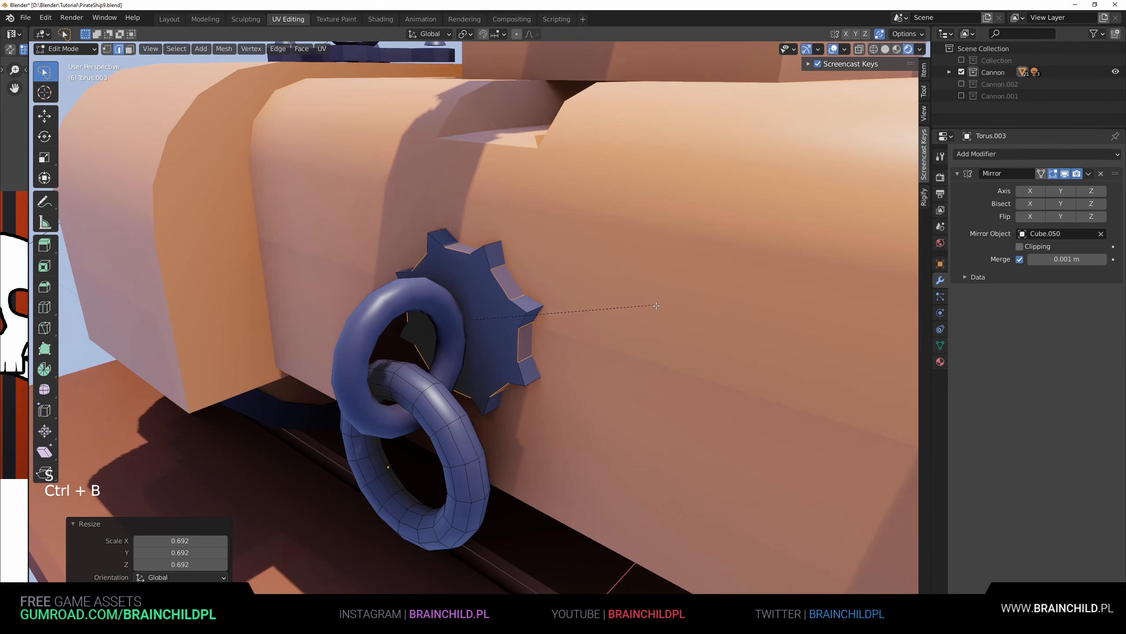
right_click(564, 306)
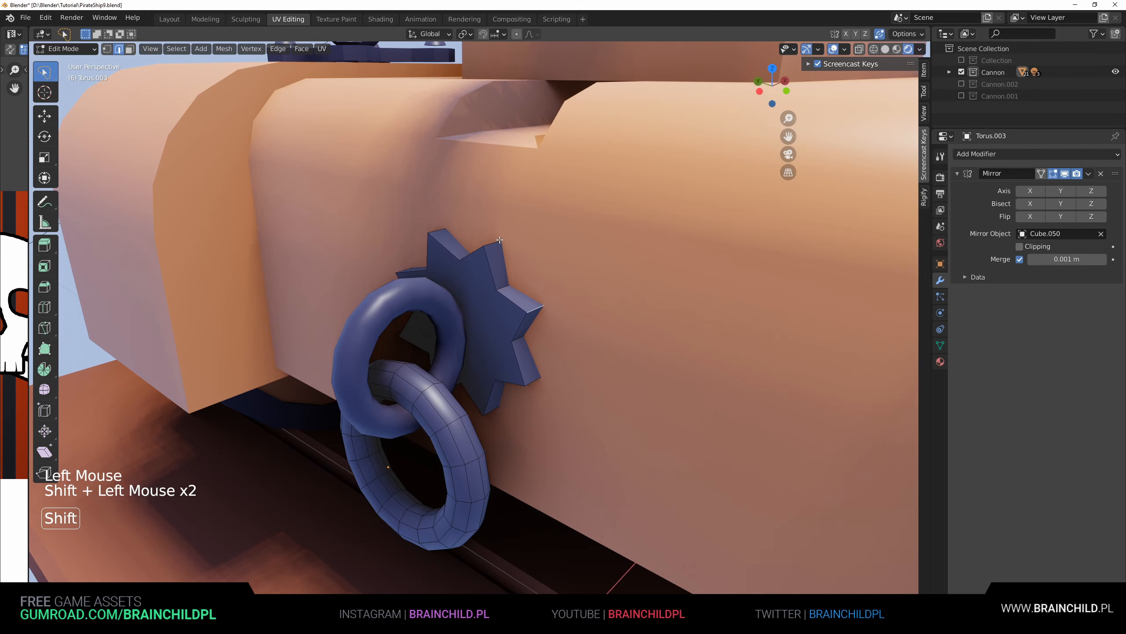
middle_click_drag(508, 323, 506, 326, "shift")
left_click(530, 389, "shift")
middle_click_drag(495, 417, 439, 370)
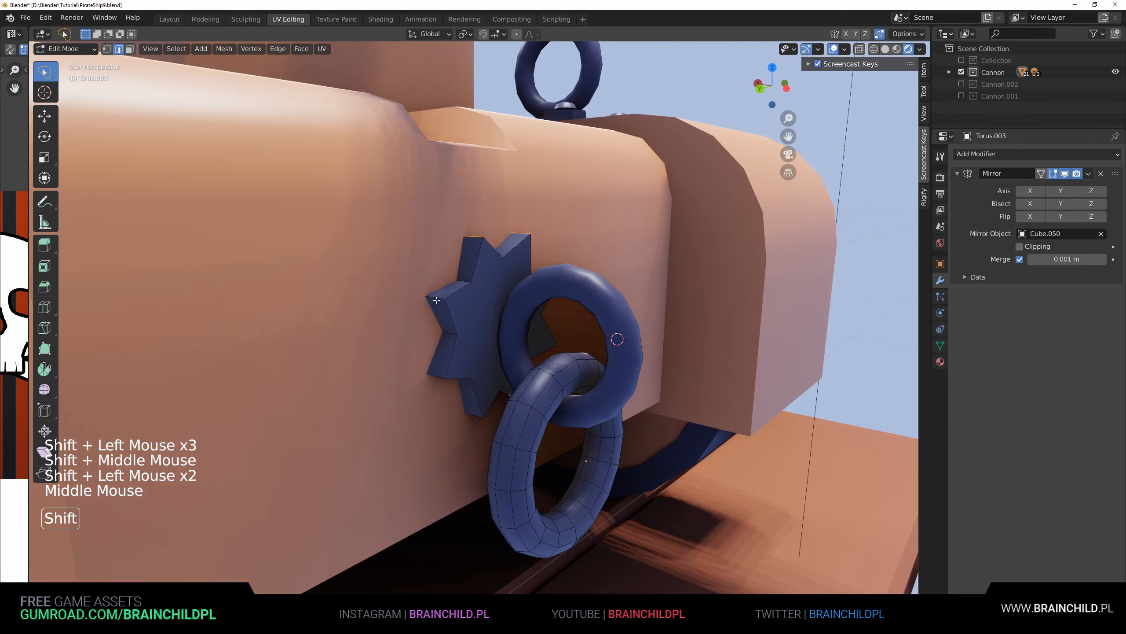
left_click(435, 366, "shift")
left_click(475, 418, "shift")
middle_click_drag(474, 418, 568, 408)
key("ctrl+b")
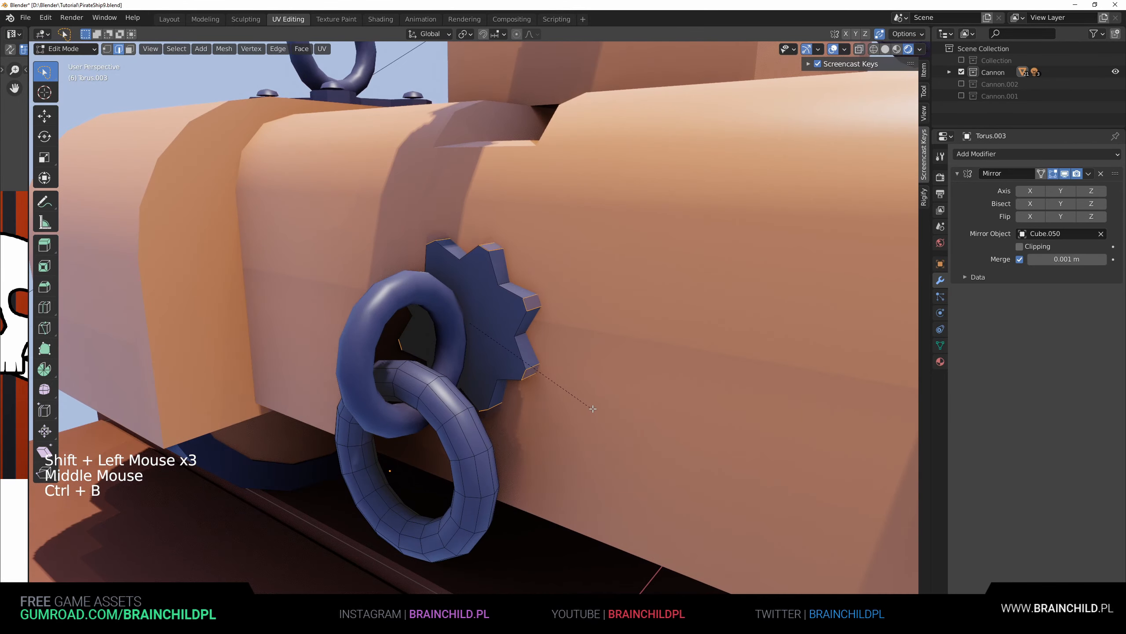
scroll(530, 332, "down", 6)
key("Tab")
scroll(531, 332, "down", 3)
middle_click_drag(530, 332, 522, 363)
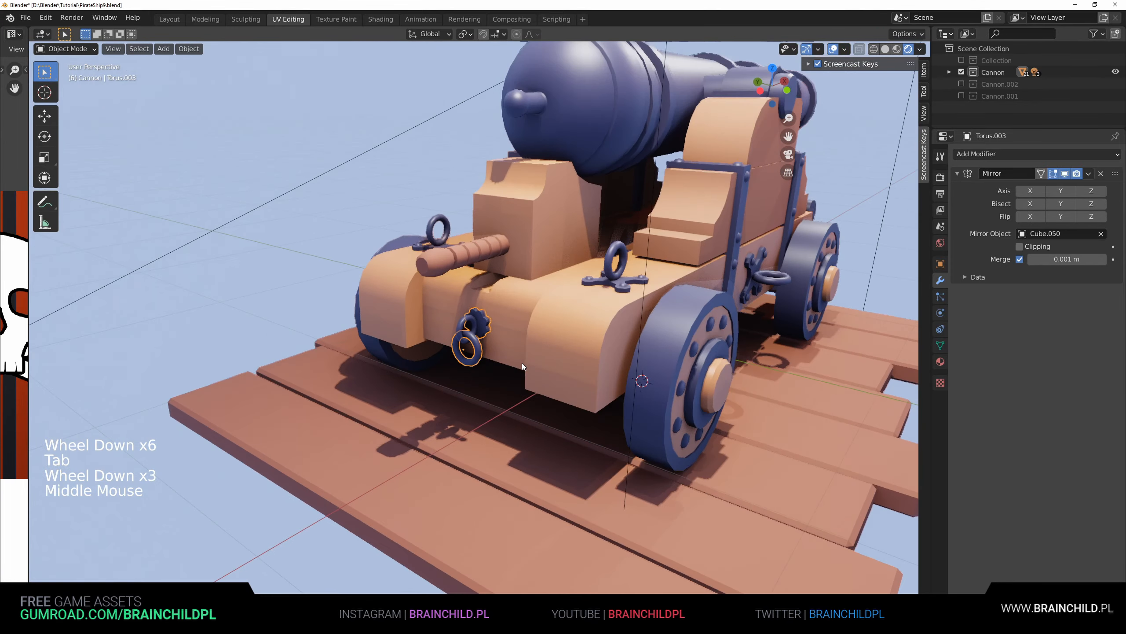
Step: Scale the upper ring in front of the scalloped plate to 0.851 and move it along Z
left_click(525, 341)
scroll(463, 414, "up", 3)
scroll(430, 384, "up", 6)
middle_click_drag(463, 414, 490, 326)
key("s")
left_click(478, 348)
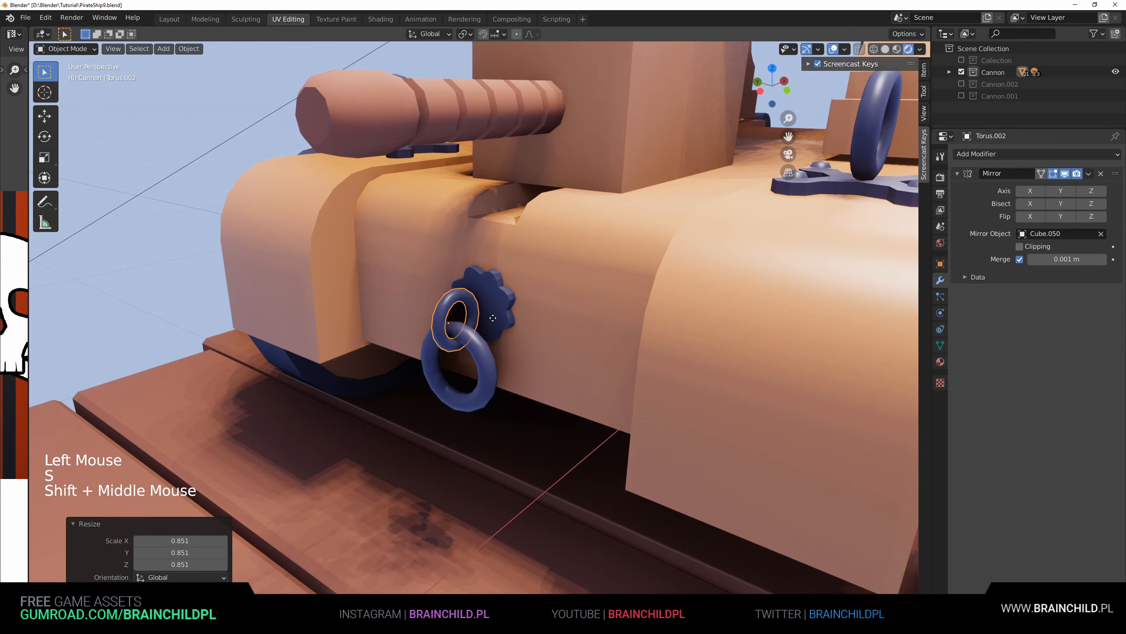
key("g")
key("z")
left_click(494, 320)
Step: Thicken the upper ring's whole mesh with Shrink/Fatten
key("Tab")
key("a")
scroll(510, 321, "up", 3)
key("alt+s")
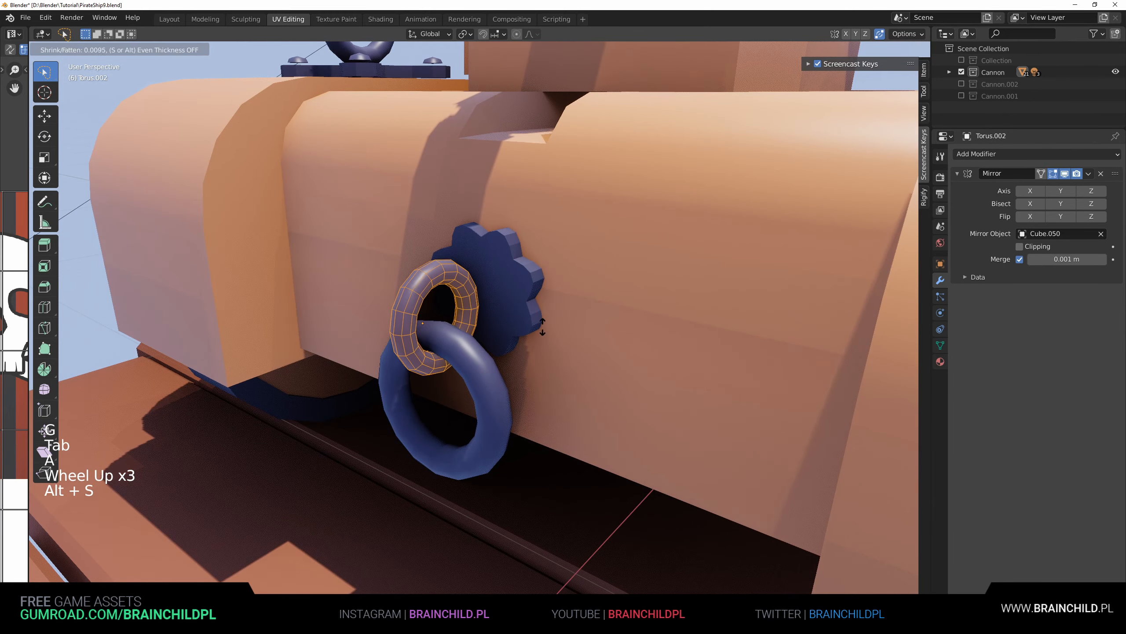
left_click(549, 285)
Step: Scale the thickened upper ring to 0.838 and lower it slightly along Z
key("Tab")
key("s")
left_click(533, 305)
key("g")
key("z")
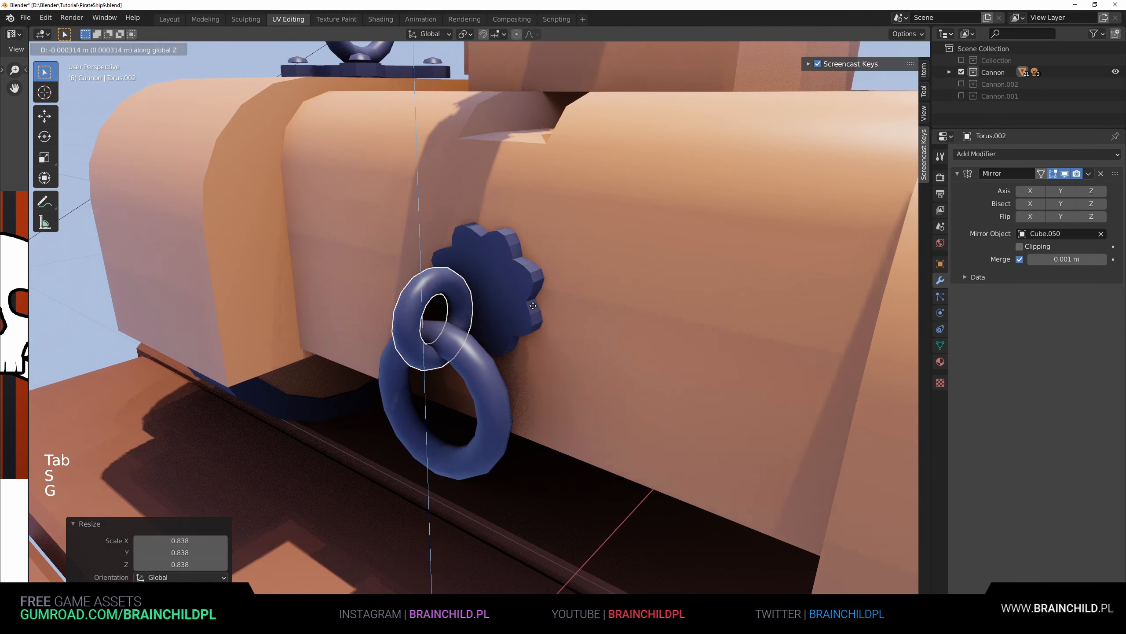
left_click(537, 311)
Step: Move only the two linked rings closer to the scalloped plate, using a wireframe back view
left_click(517, 324, "shift")
key("g")
right_click(510, 330)
key("Tab")
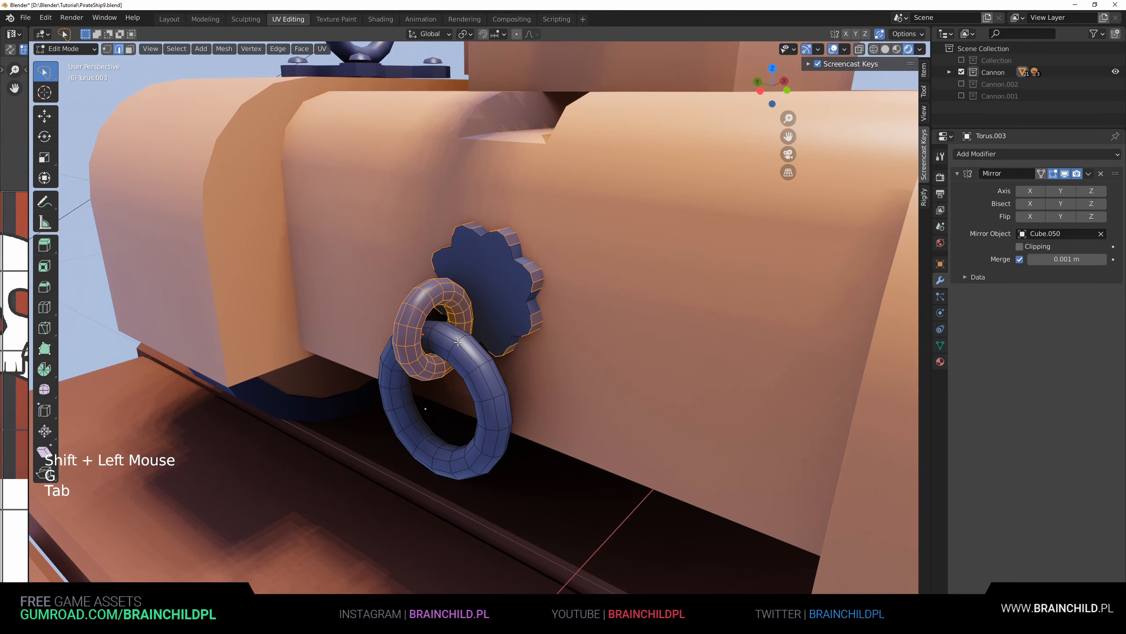
key("l")
mouse_move(483, 350)
middle_mouse_down()
mouse_move(499, 349)
mouse_move(523, 291)
middle_mouse_up()
key("z")
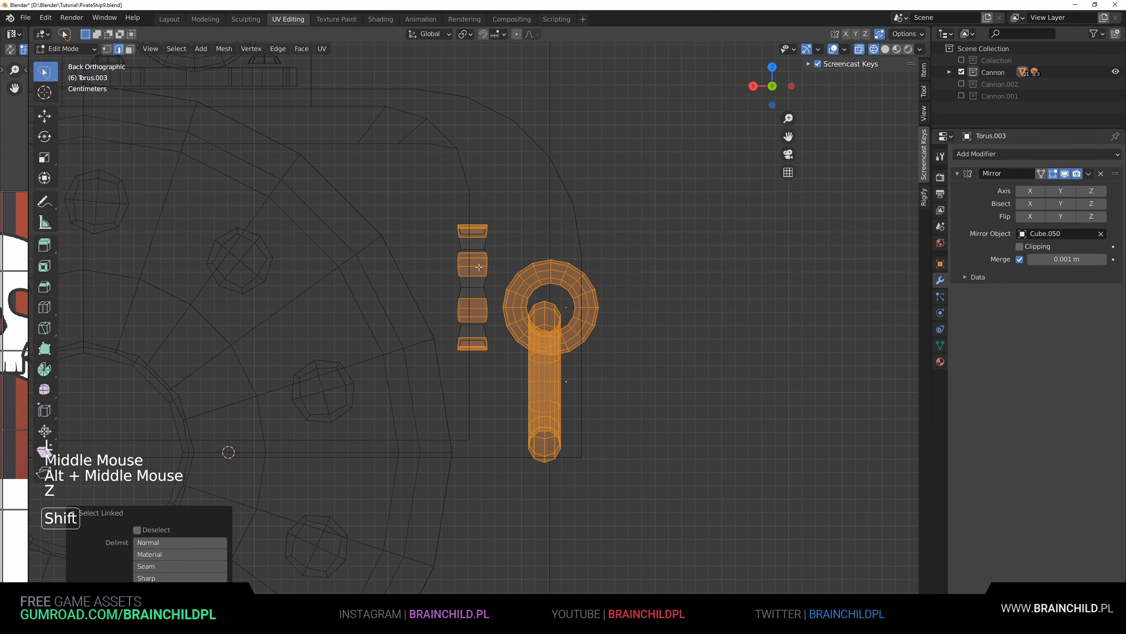
key("shift+l")
scroll(479, 267, "up", 2)
key("g")
key("z")
middle_click_drag(632, 268, 532, 316)
scroll(577, 293, "down", 4)
key("Tab")
scroll(703, 201, "down", 4)
scroll(488, 302, "up", 4)
Step: Inset the scalloped plate's front face by scaling it to 0.508
key("Tab")
left_click(487, 302)
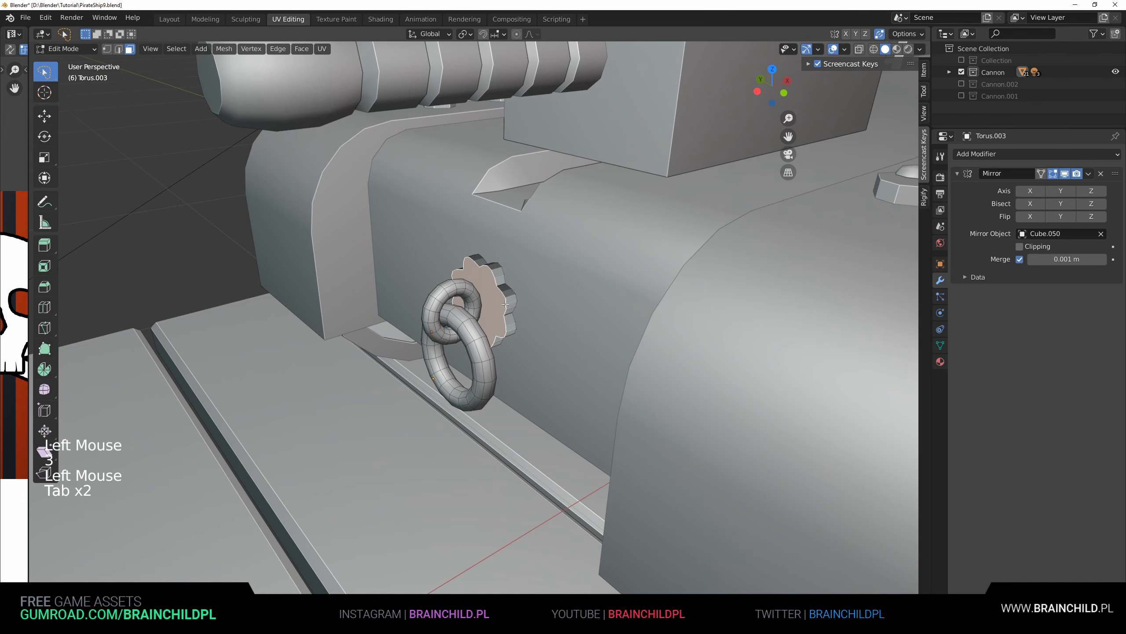
middle_click_drag(545, 307, 606, 269)
scroll(537, 310, "up", 4)
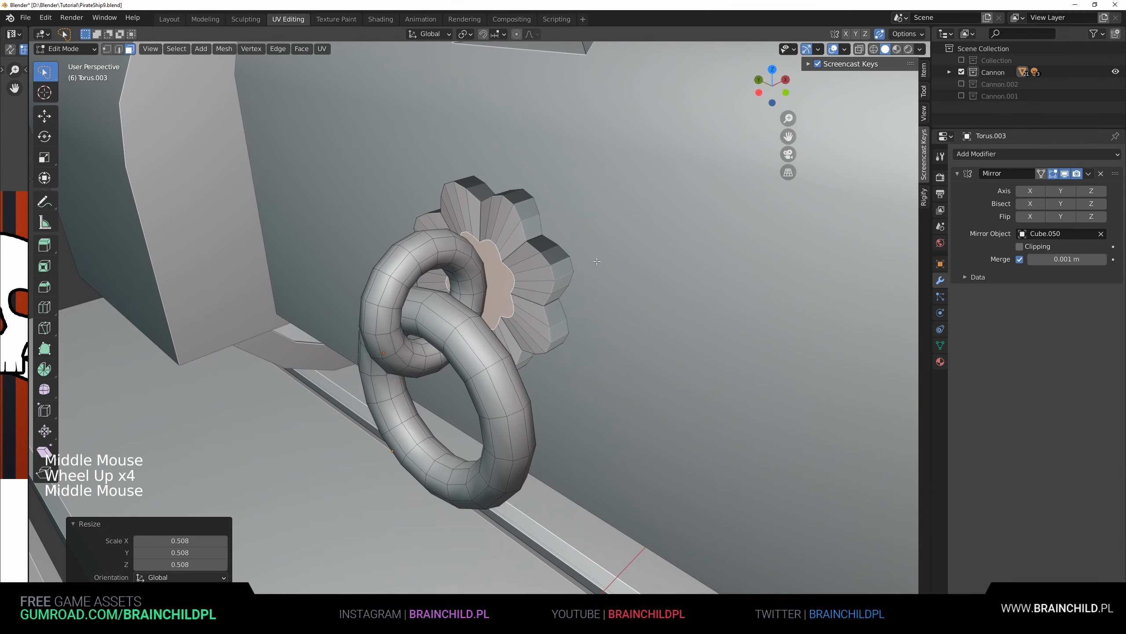
Step: Extrude the plate's inner face, scale the extruded face and return to Object Mode
key("Tab")
key("Tab")
key("e")
key("s")
key("Tab")
scroll(575, 269, "down", 5)
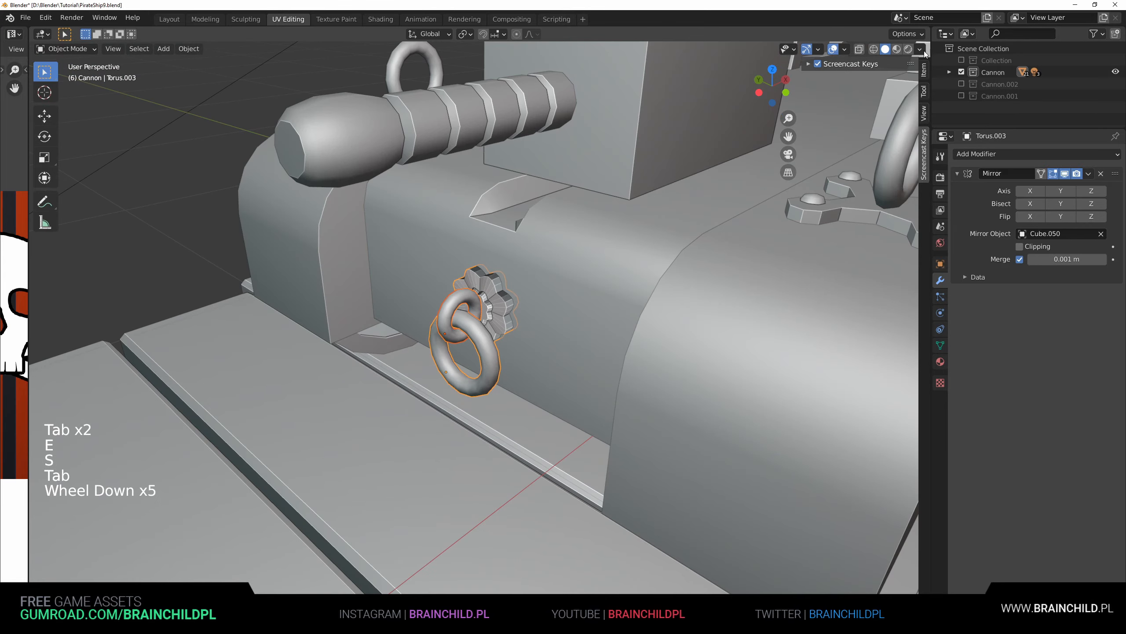
Step: Switch the viewport to rendered shading and enter Edit Mode on the lower ring and plate
left_click(908, 49)
scroll(577, 266, "down", 4)
mouse_move(576, 266)
middle_mouse_down()
mouse_move(613, 236)
mouse_move(567, 293)
middle_mouse_up()
key("Tab")
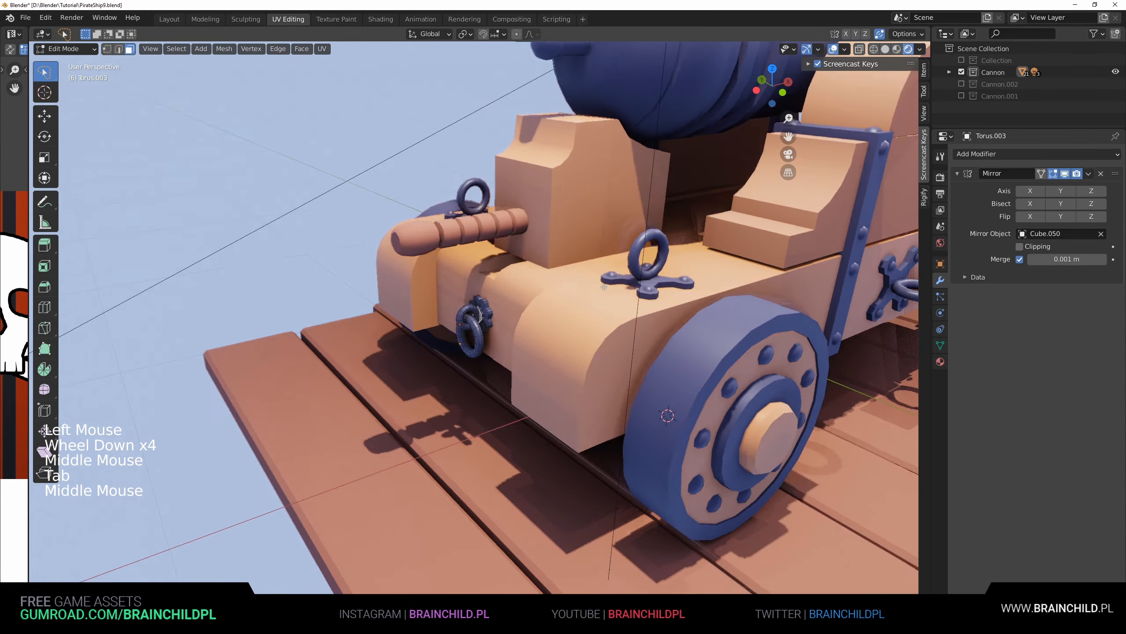
Step: Undo the latest edits on the scalloped plate, back to its flat front face without the inset and extrusion
scroll(561, 305, "up", 2)
scroll(562, 305, "up", 1, "ctrl")
key("ctrl+z")
key("ctrl+z")
key("ctrl+z")
key("ctrl+z")
key("ctrl+z")
key("ctrl+z")
key("ctrl+z")
key("ctrl+z")
key("ctrl+z")
key("ctrl+z")
scroll(556, 300, "up", 6)
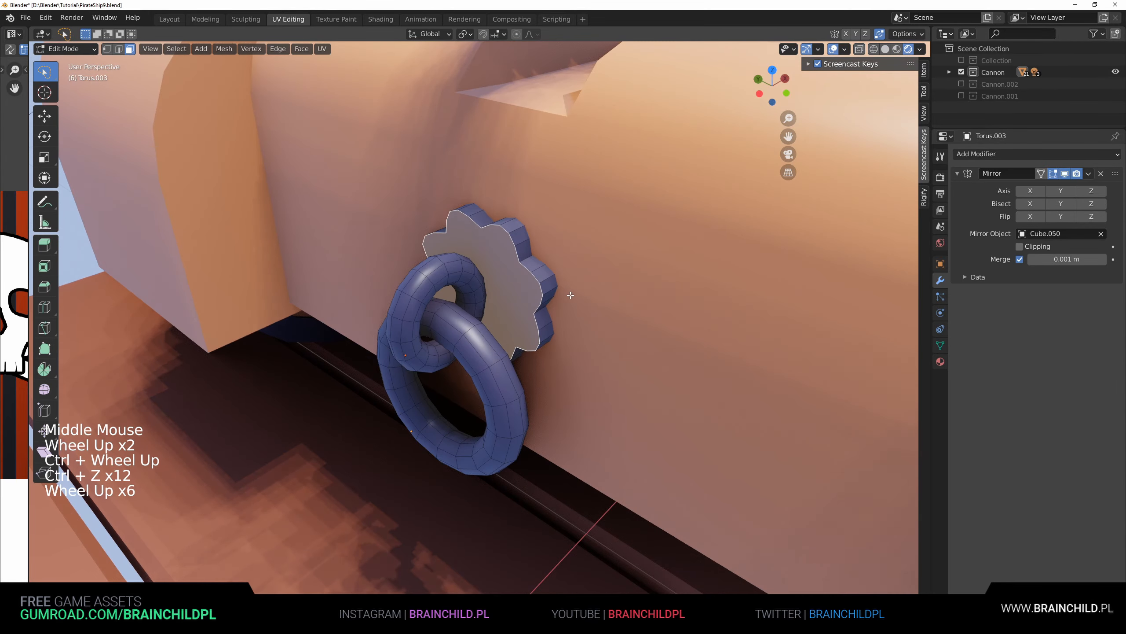
Step: Flatten the scalloped plate's selected front face by scaling it to 0 along X in Edit Mode
key("Tab")
scroll(570, 300, "down", 5)
key("Tab")
middle_click_drag(570, 300, 594, 305)
type("sx0")
key("Return")
Step: Move the scalloped plate's back vertices about -0.0058 m along X, using a wireframe front view
scroll(550, 307, "up", 2)
scroll(428, 302, "up", 1, "alt")
key("z")
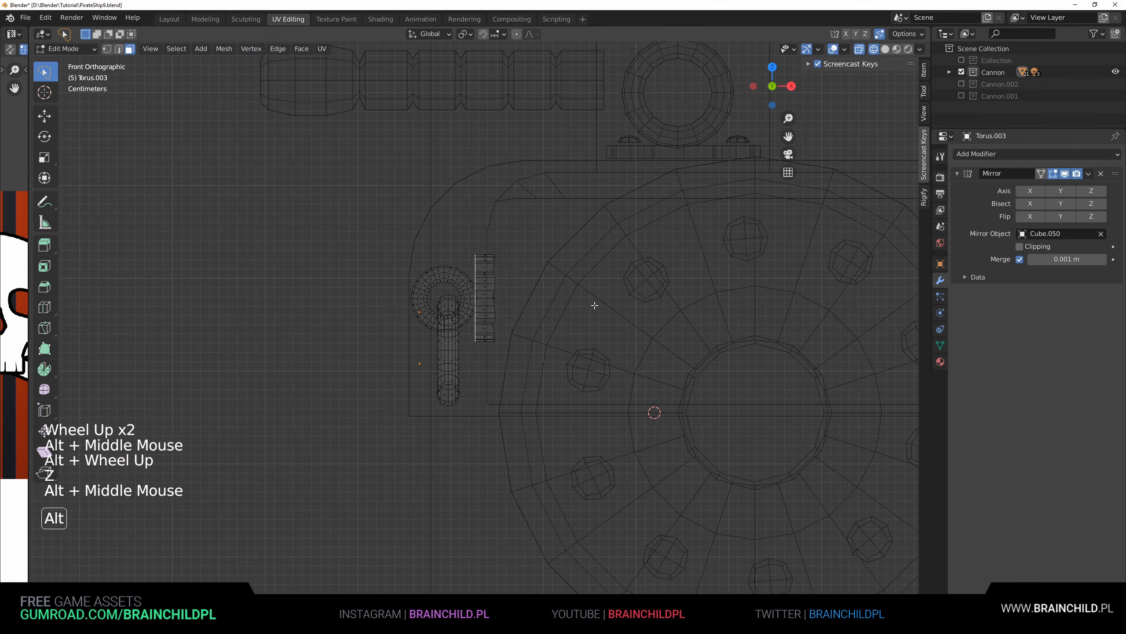
scroll(501, 245, "up", 3)
left_click(500, 245)
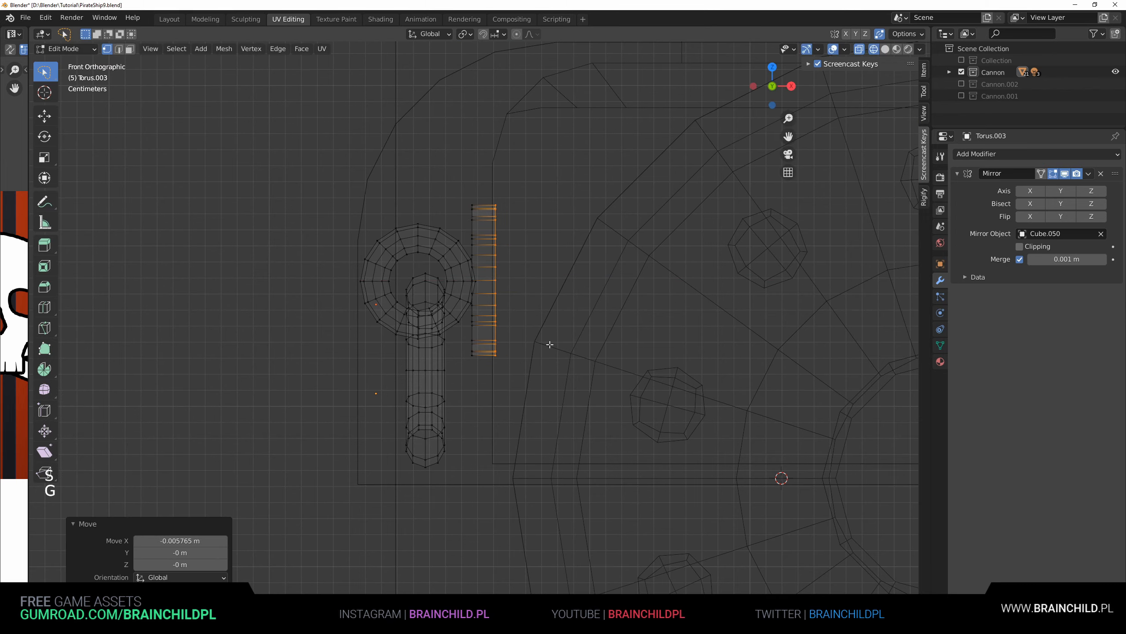
key("z")
scroll(550, 345, "down", 3)
mouse_move(549, 345)
middle_mouse_down()
mouse_move(532, 337)
mouse_move(576, 324)
middle_mouse_up()
Step: Save the file, return to Object Mode and switch the viewport to rendered shading
key("ctrl+s")
scroll(532, 337, "down", 1)
key("Tab")
scroll(556, 338, "down", 4)
key("ctrl+s")
scroll(576, 324, "up", 1)
scroll(577, 324, "up", 1)
left_click(908, 49)
scroll(616, 312, "down", 2)
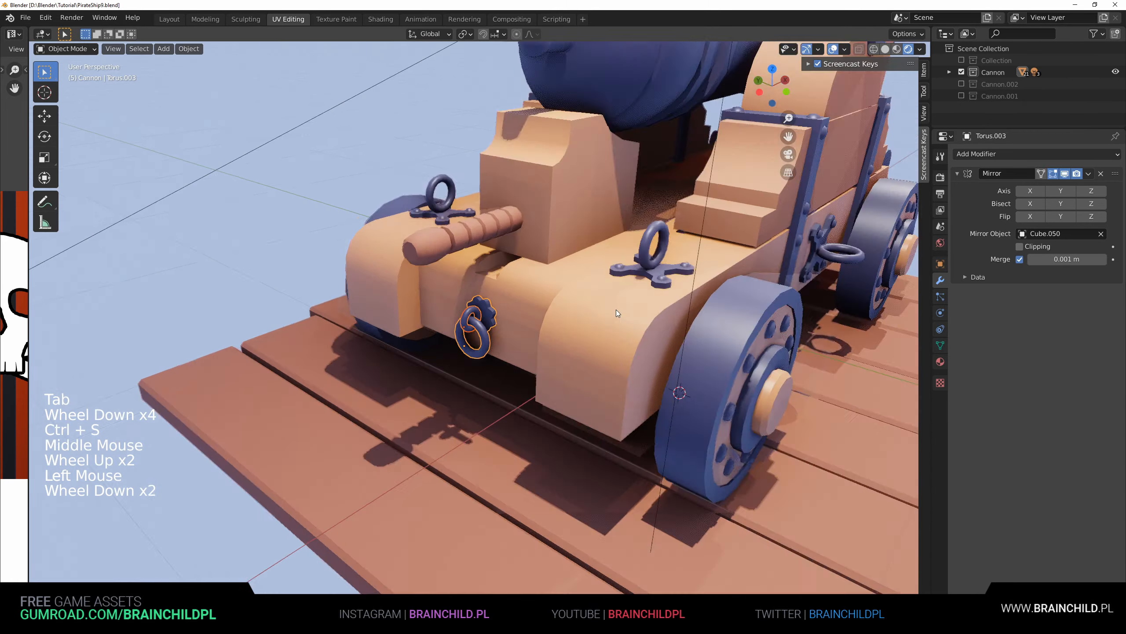
Step: Examine the whole rendered cannon, its carriage and the plank platform from several angles and distances
scroll(617, 313, "down", 3)
left_click_drag(794, 332, 711, 344, "shift")
left_click(802, 302)
scroll(803, 302, "down", 1)
middle_click_drag(798, 286, 678, 328)
scroll(803, 302, "down", 2)
scroll(734, 313, "up", 2)
scroll(563, 294, "down", 3)
scroll(681, 315, "up", 1)
scroll(683, 333, "up", 2)
scroll(680, 340, "down", 1)
middle_click_drag(678, 328, 678, 316)
scroll(661, 315, "down", 2)
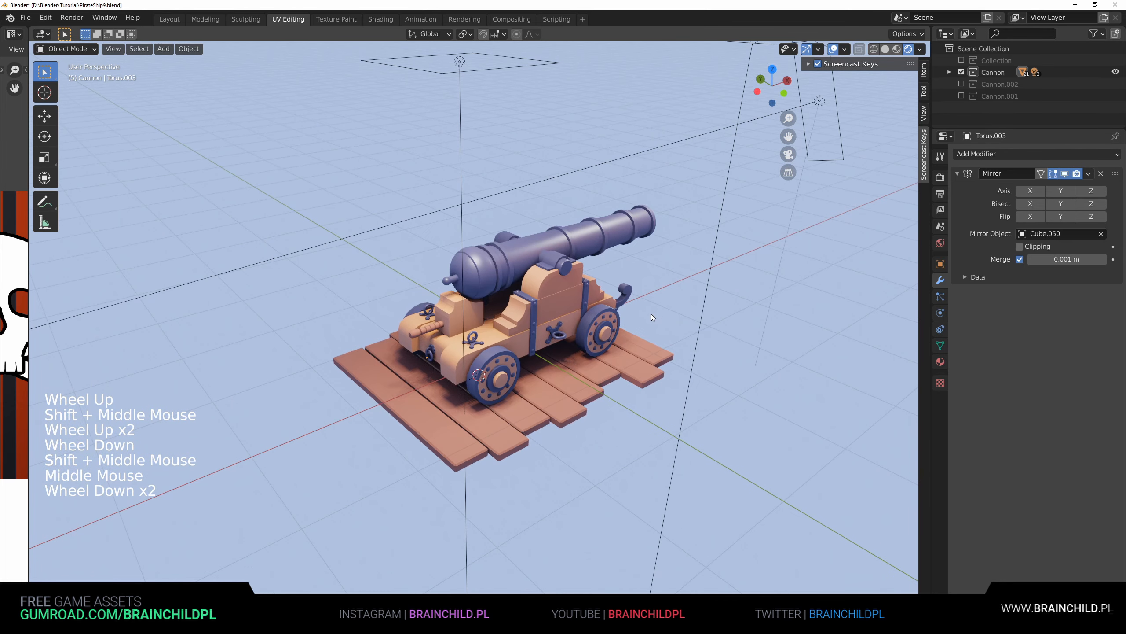
Step: Maximize the 3D viewport and hide the viewport overlays
key("ctrl+space")
left_click(1030, 52)
middle_click_drag(710, 280, 651, 329, "shift")
scroll(694, 291, "up", 1)
Step: Move the plank platform under the cannon about 0.24 m along X and 0.22 m along Y
left_click(651, 329)
key("g")
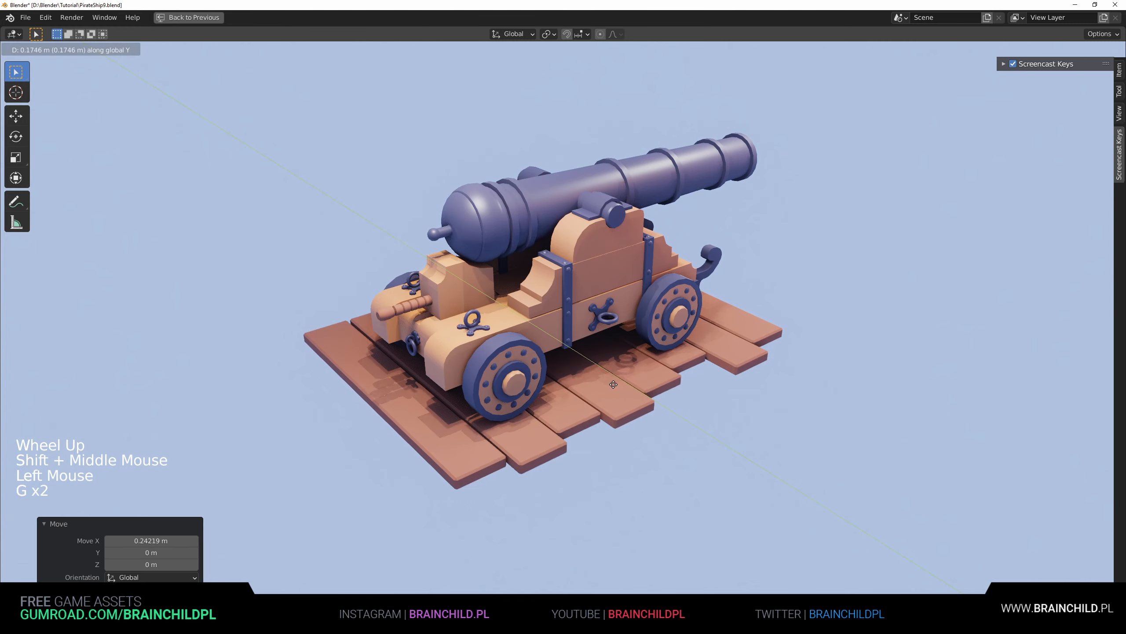
middle_click_drag(614, 385, 707, 382)
Step: Center the plank platform under the carriage by moving it along Y and X and adjusting its scale
key("g")
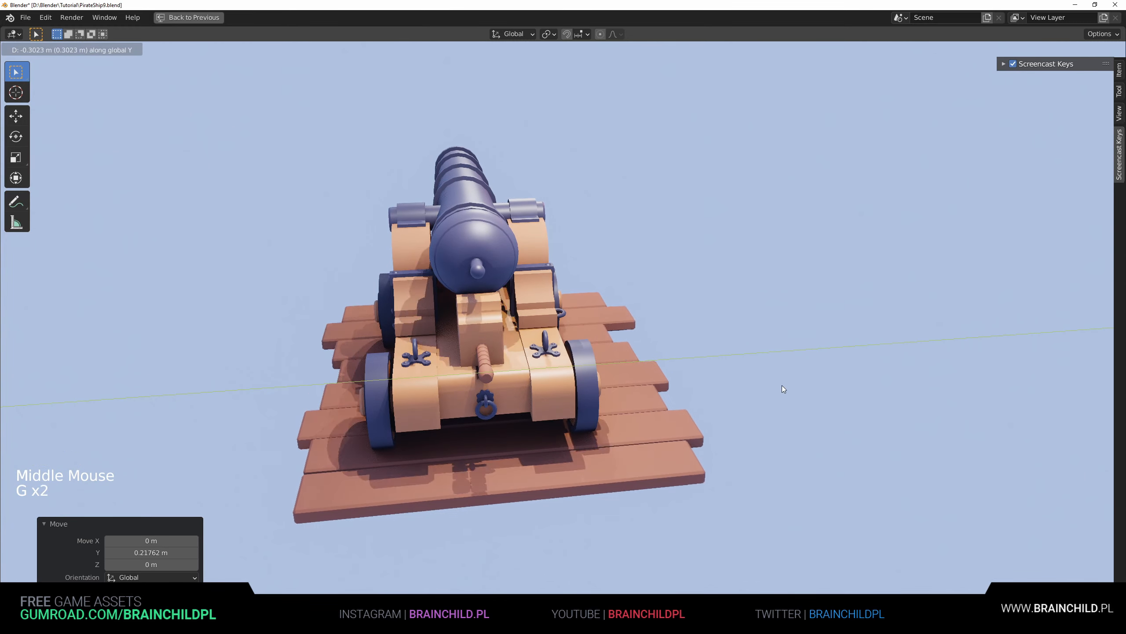
left_click(782, 386)
key("s")
left_click(757, 387)
left_click(745, 394)
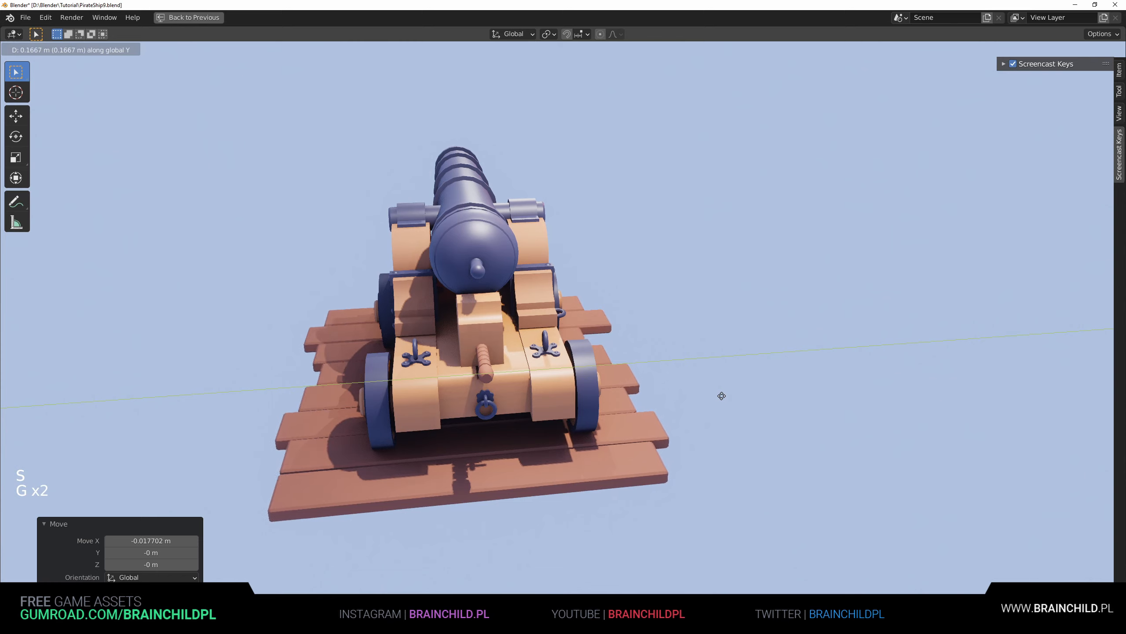
left_click(728, 395)
Step: Select the ring fitting on the carriage's rear end and scale it up slightly
middle_click_drag(727, 395, 607, 377)
scroll(715, 349, "down", 2)
left_click(745, 336)
scroll(746, 337, "up", 1)
middle_click_drag(721, 346, 650, 355)
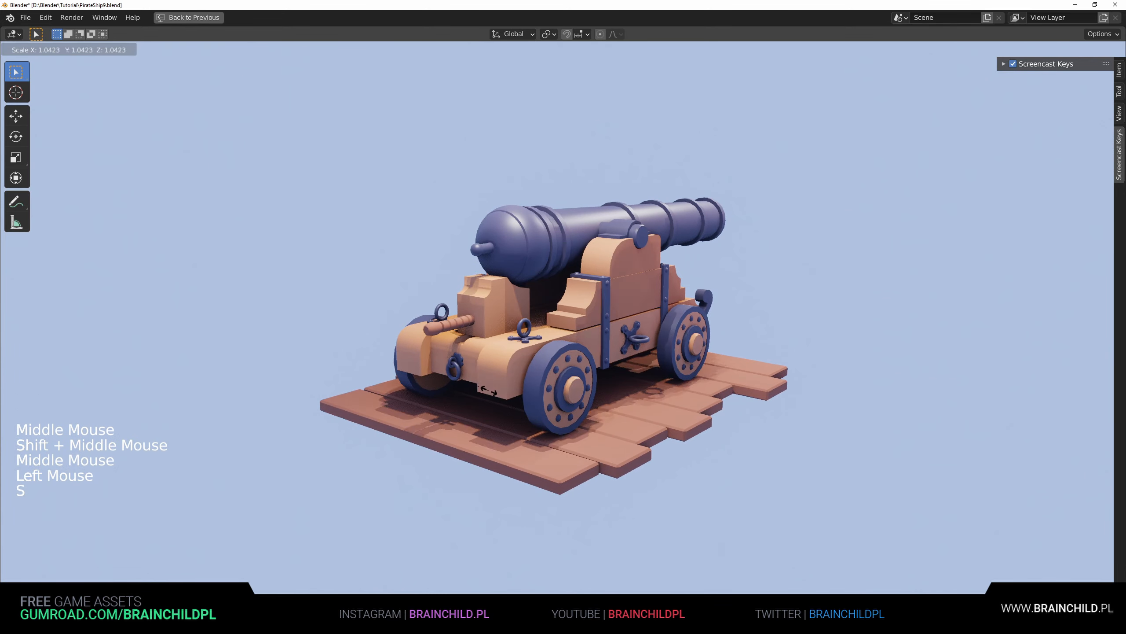
Step: Enlarge a linked part of the rear ring fitting in Edit Mode and move it about 0.0059 m along Z
key("l")
key("s")
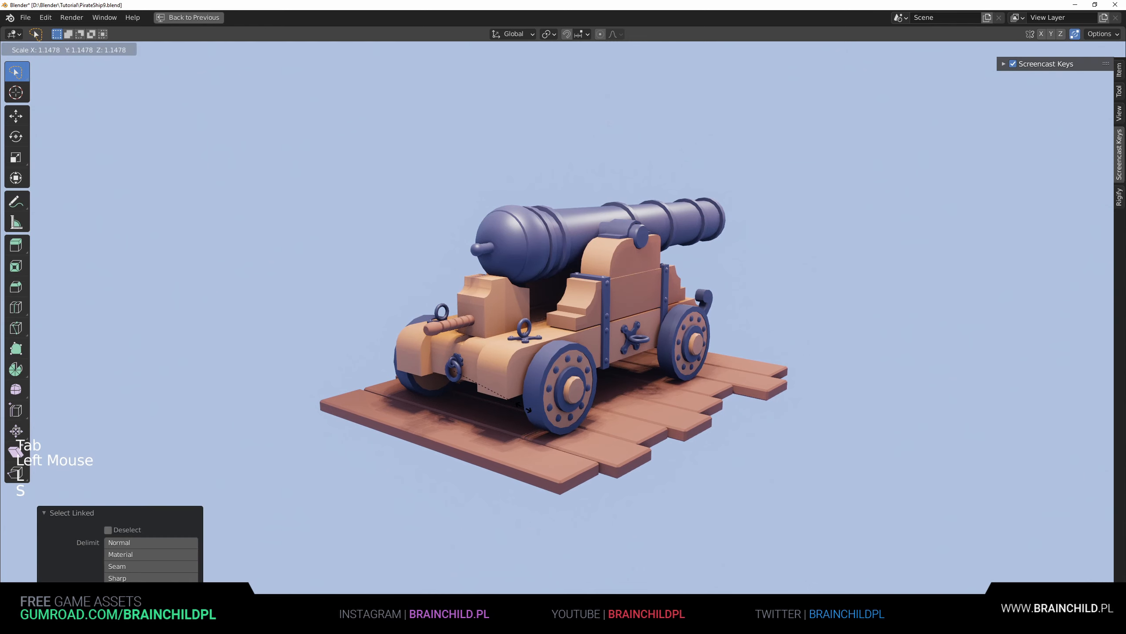
key("Tab")
key("Tab")
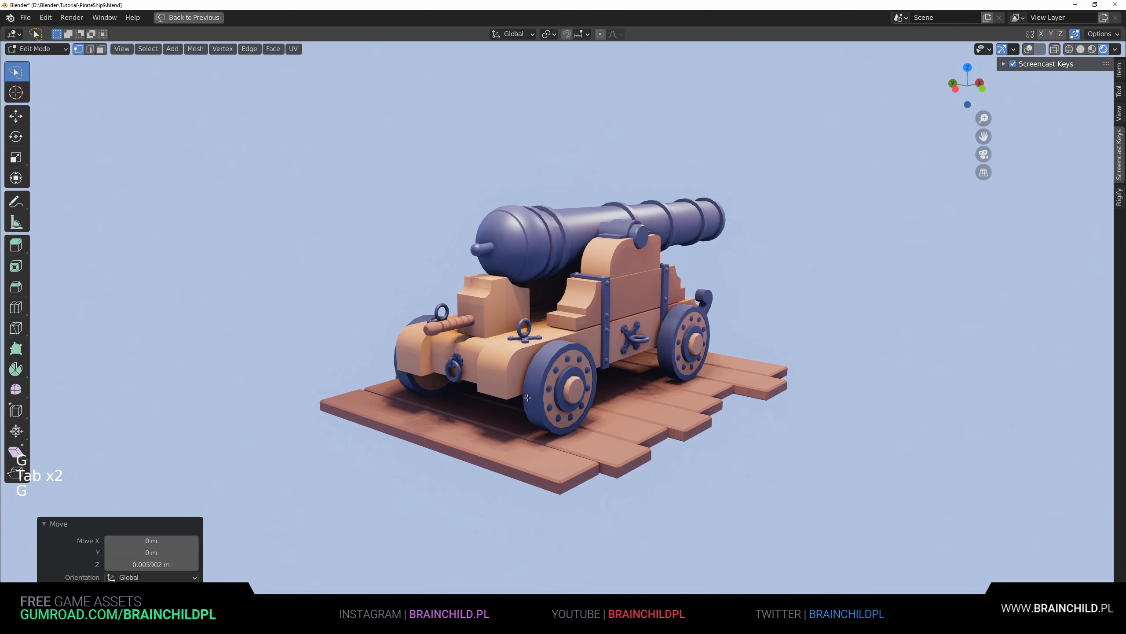
Step: Return to Object Mode, deselect everything and save the cannon file
scroll(576, 384, "down", 5)
middle_click(740, 321)
left_click(740, 321)
scroll(740, 322, "up", 2)
middle_click_drag(682, 382, 712, 404, "shift")
key("ctrl+s")
key("ctrl+s")
scroll(713, 404, "up", 1)
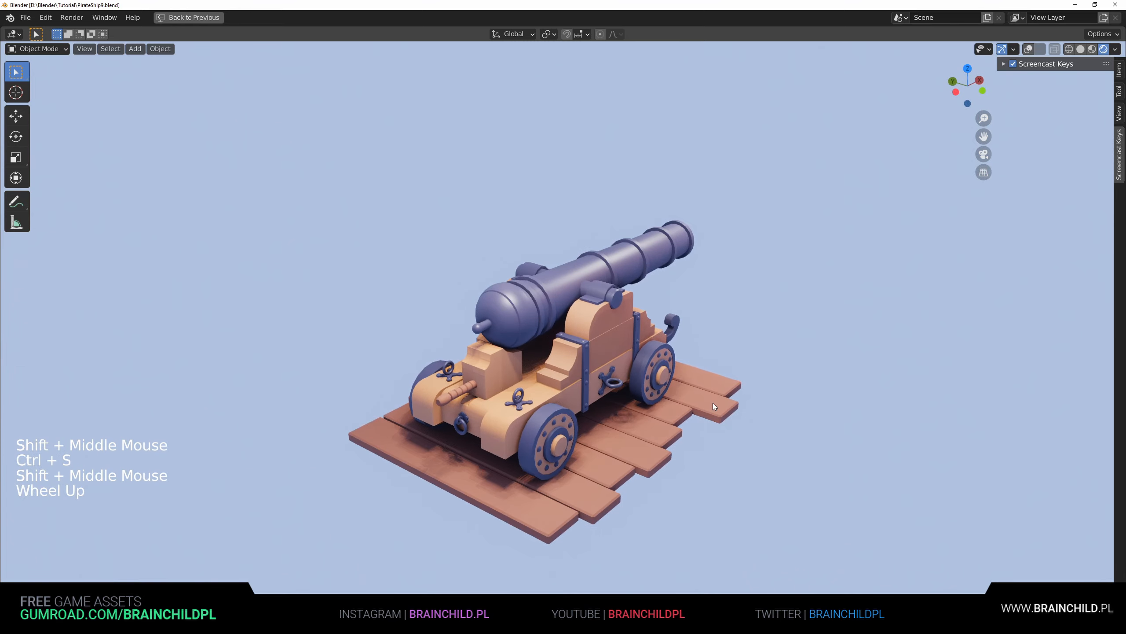